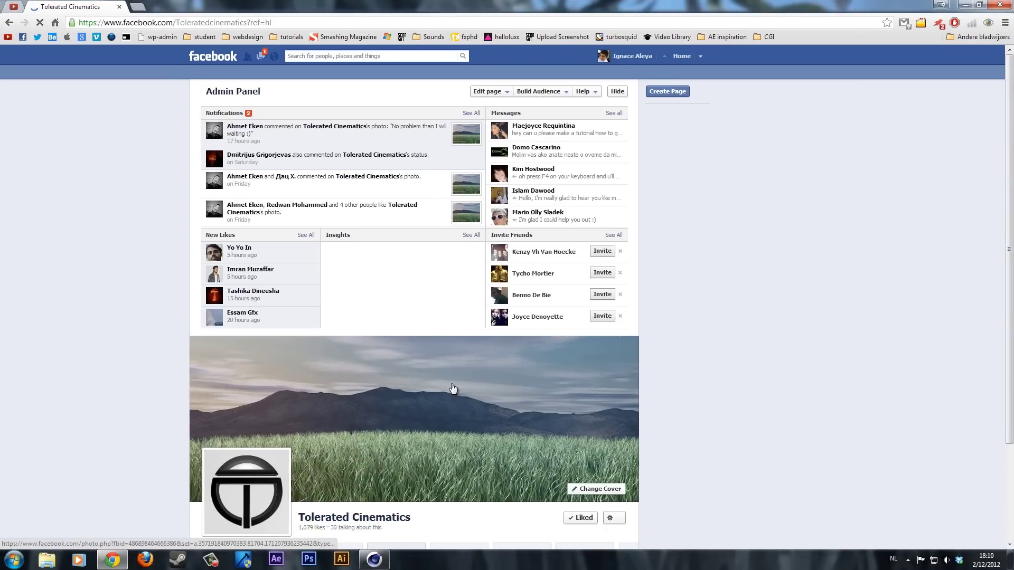
Step: Look over the grass cover reference photo, then start a new empty project
{"action": "left_click", "coordinate": [453, 389]}
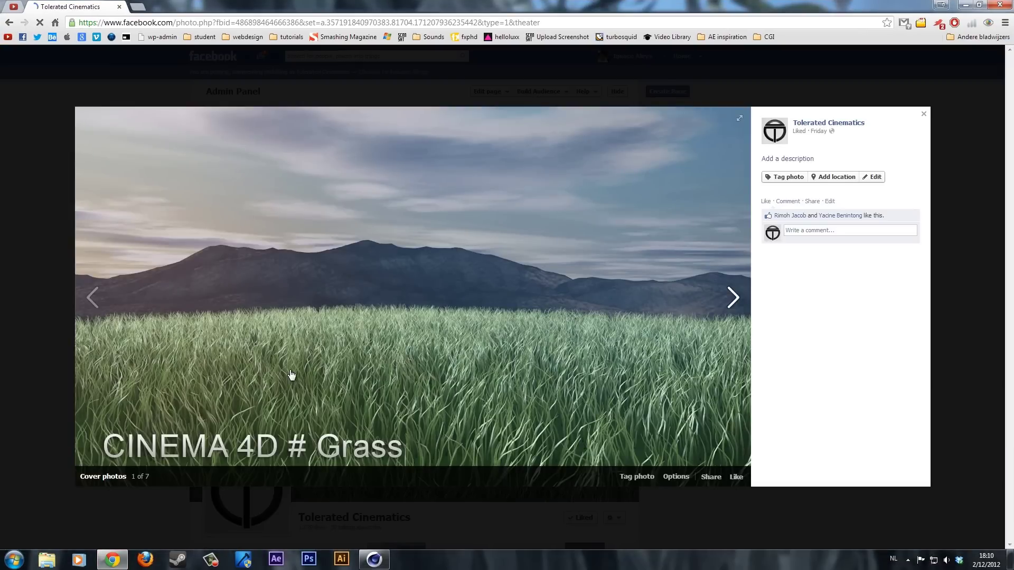
{"action": "left_click", "coordinate": [66, 292]}
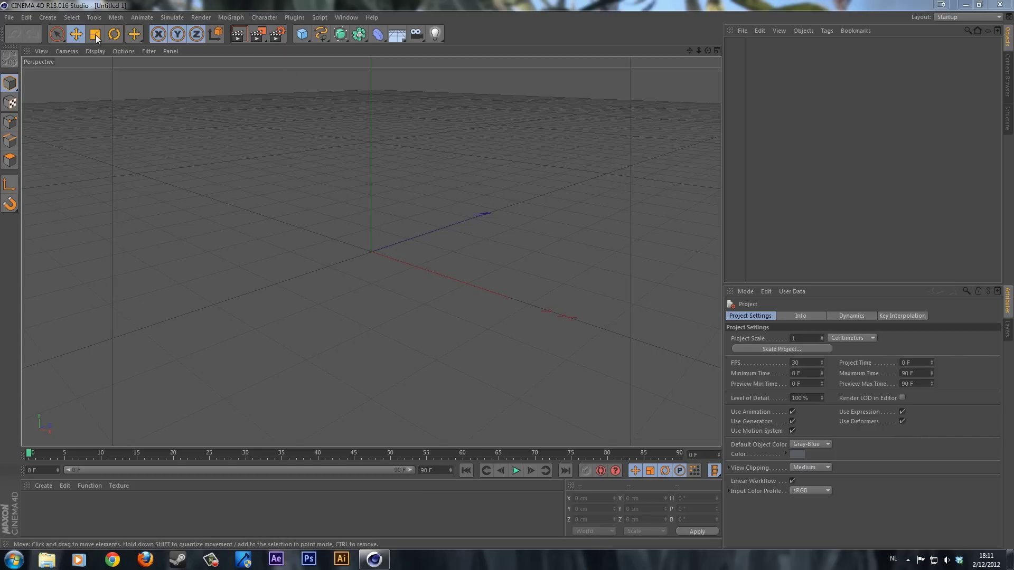
{"action": "left_click", "coordinate": [9, 17]}
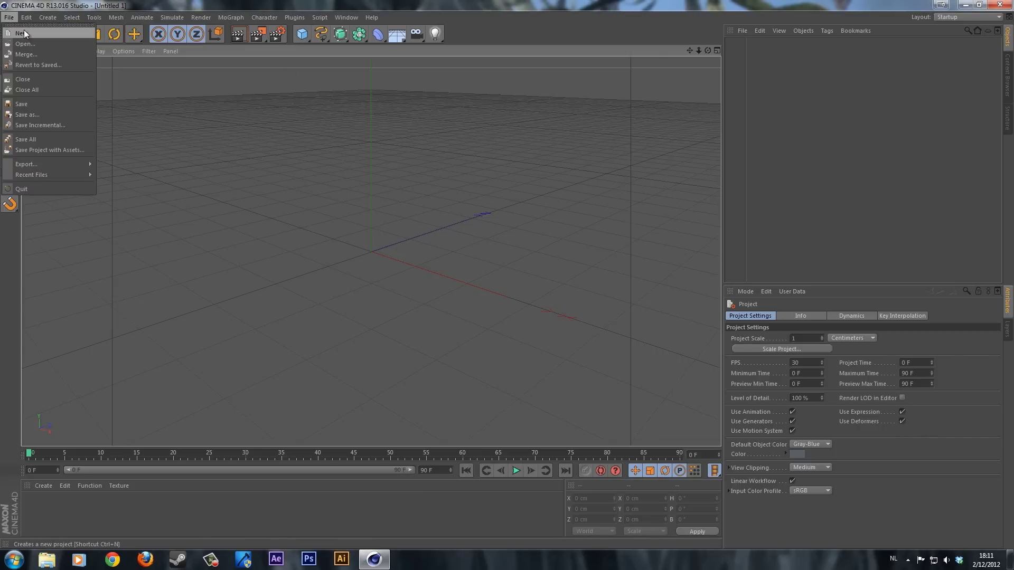
{"action": "left_click", "coordinate": [270, 33]}
Step: In Render Settings, change the output width from 800 to 1280 and the height to 720
{"action": "left_click", "coordinate": [273, 35]}
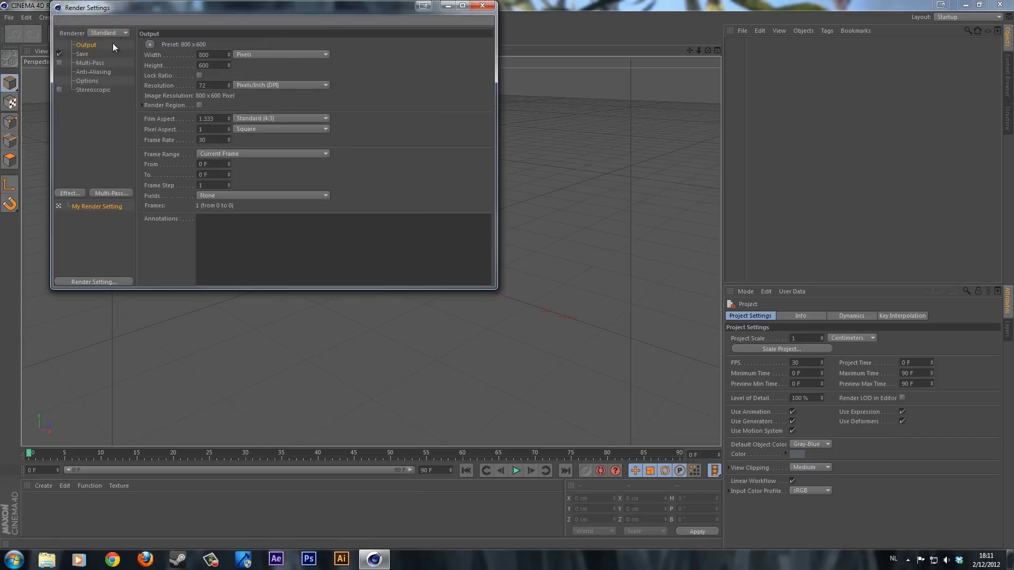
{"action": "double_click", "coordinate": [218, 54]}
{"action": "type", "text": "1280"}
{"action": "key", "text": "Tab"}
{"action": "type", "text": "720"}
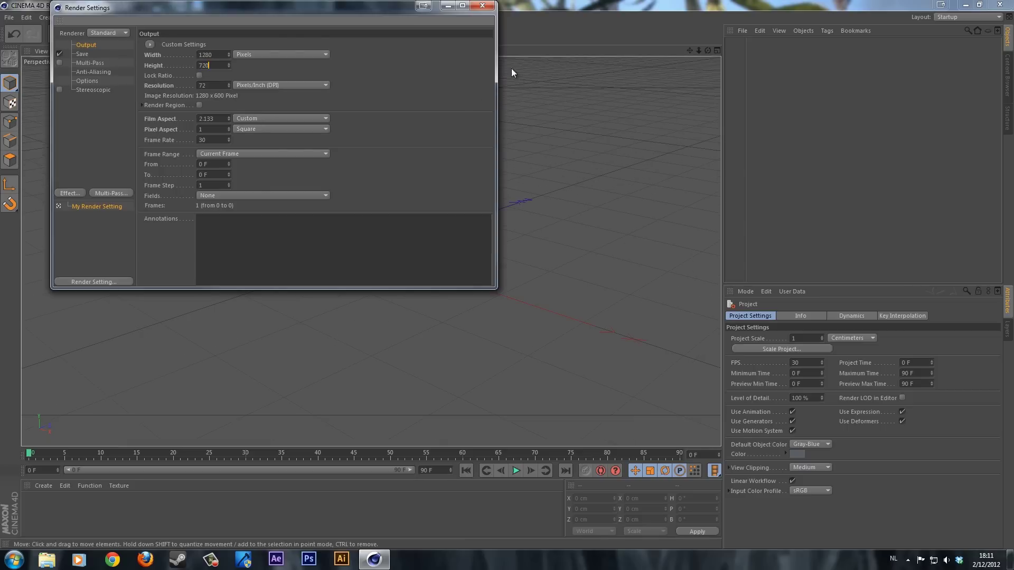
{"action": "left_click", "coordinate": [483, 7]}
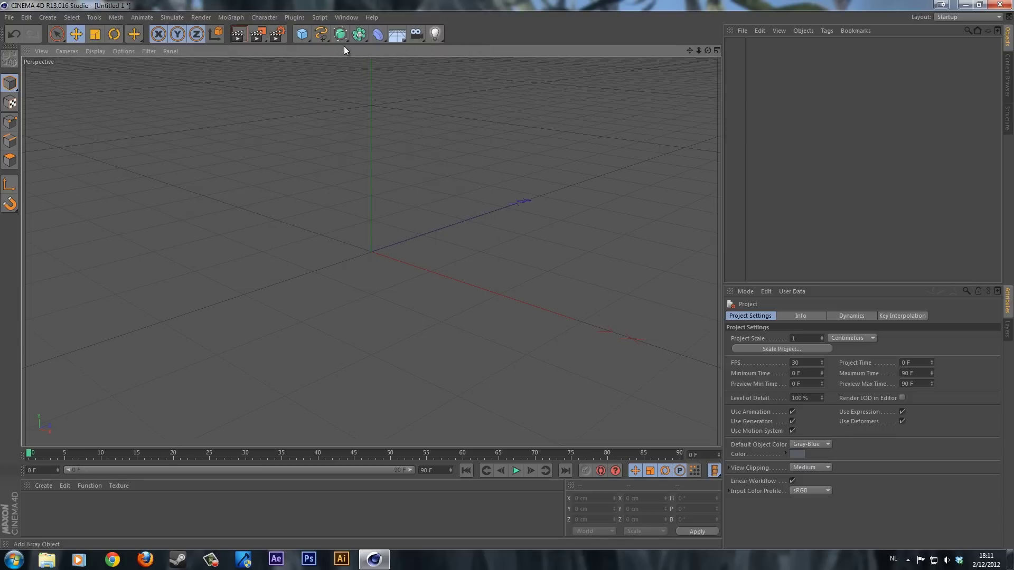
Step: Add a cube sized 1000 cm in X and Z and 20 cm in Y
{"action": "left_click", "coordinate": [304, 37]}
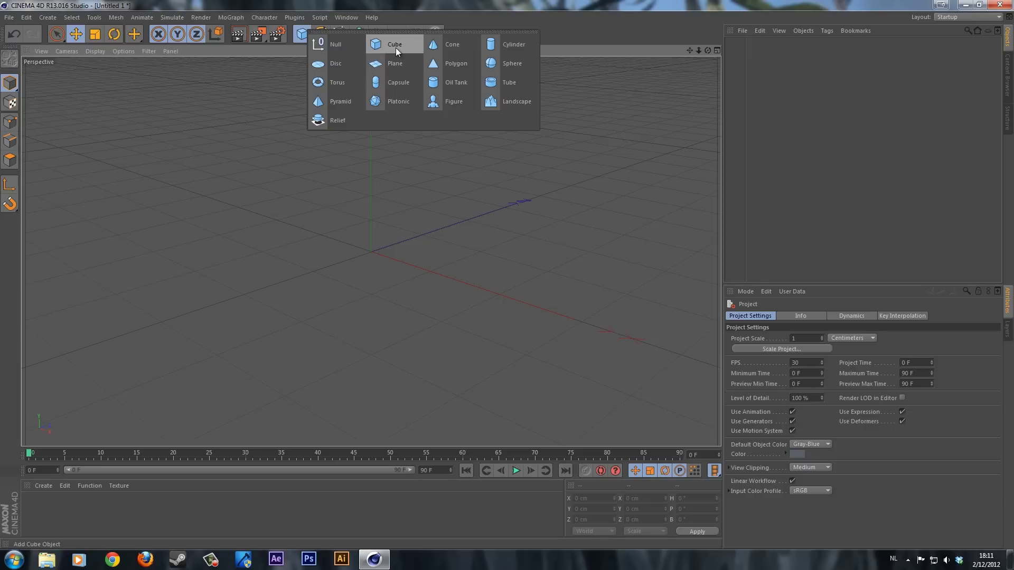
{"action": "left_click", "coordinate": [395, 45]}
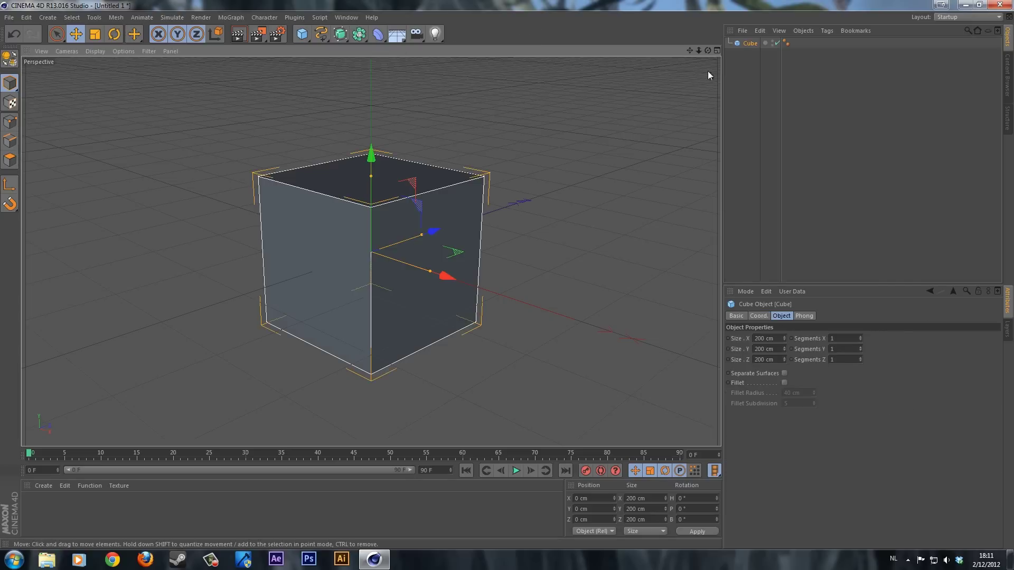
{"action": "left_click", "coordinate": [772, 338]}
{"action": "type", "text": "1000"}
{"action": "key", "text": "Tab"}
{"action": "key", "text": "Tab"}
{"action": "type", "text": "1000"}
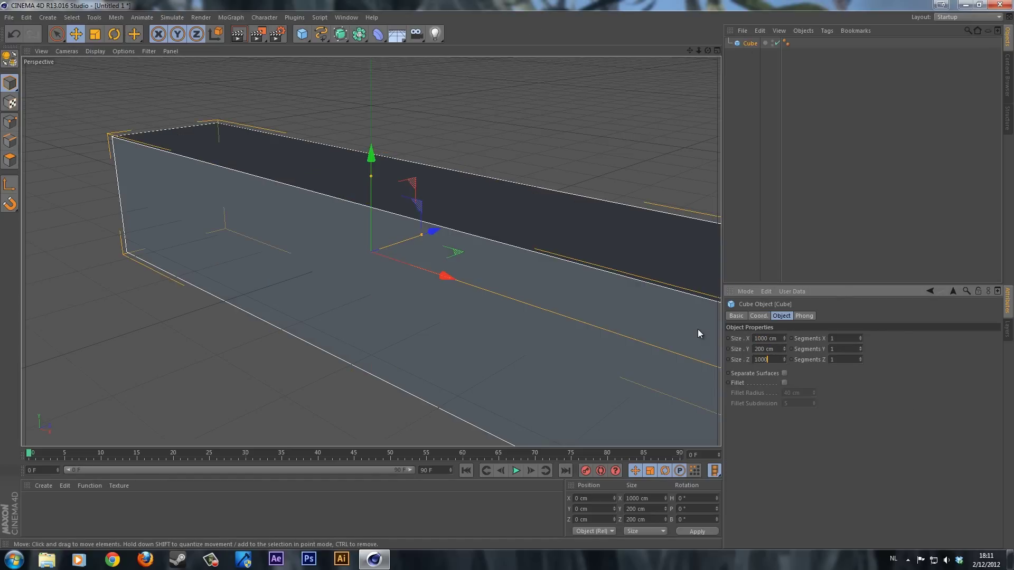
{"action": "left_click", "coordinate": [765, 349]}
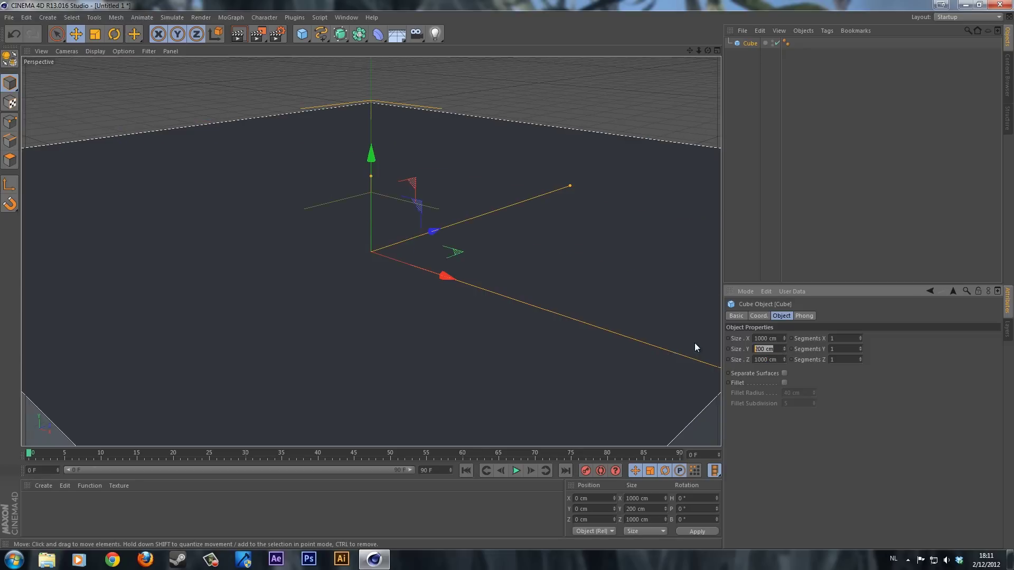
{"action": "type", "text": "20"}
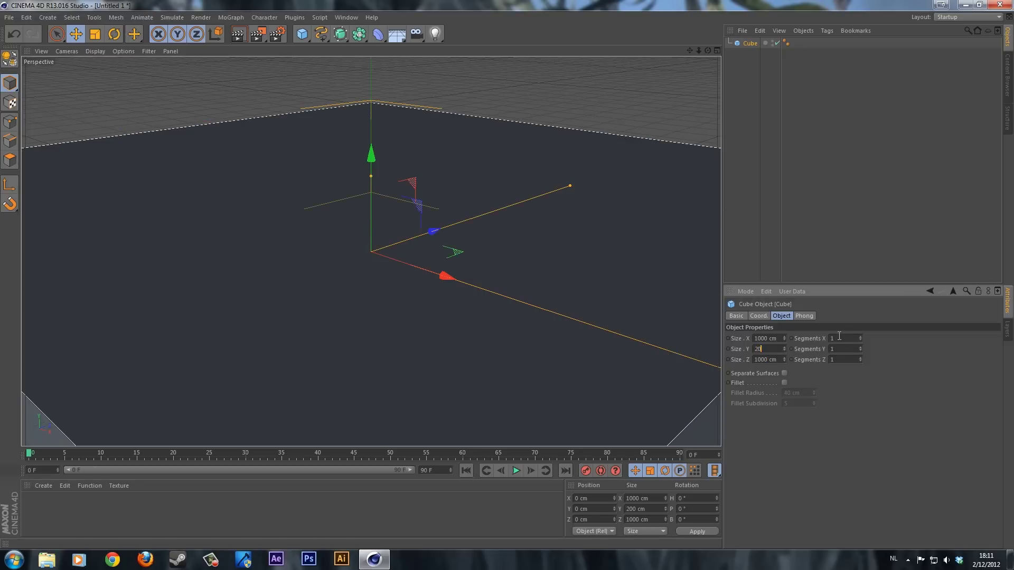
Step: Give the cube 50 segments along X and Z
{"action": "left_click", "coordinate": [834, 339]}
{"action": "type", "text": "50"}
{"action": "key", "text": "Tab"}
{"action": "key", "text": "Tab"}
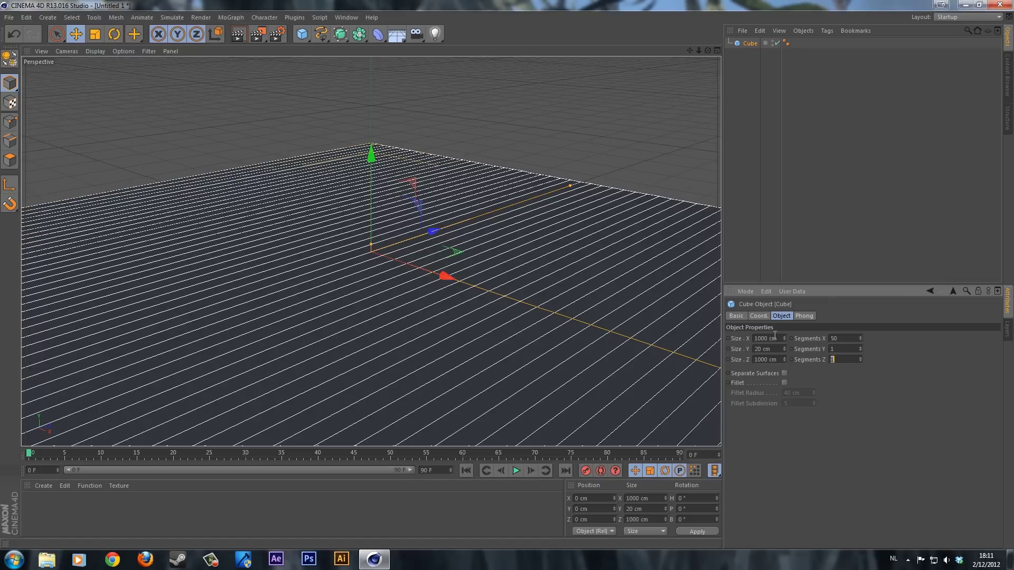
{"action": "type", "text": "50"}
{"action": "left_click", "coordinate": [733, 303]}
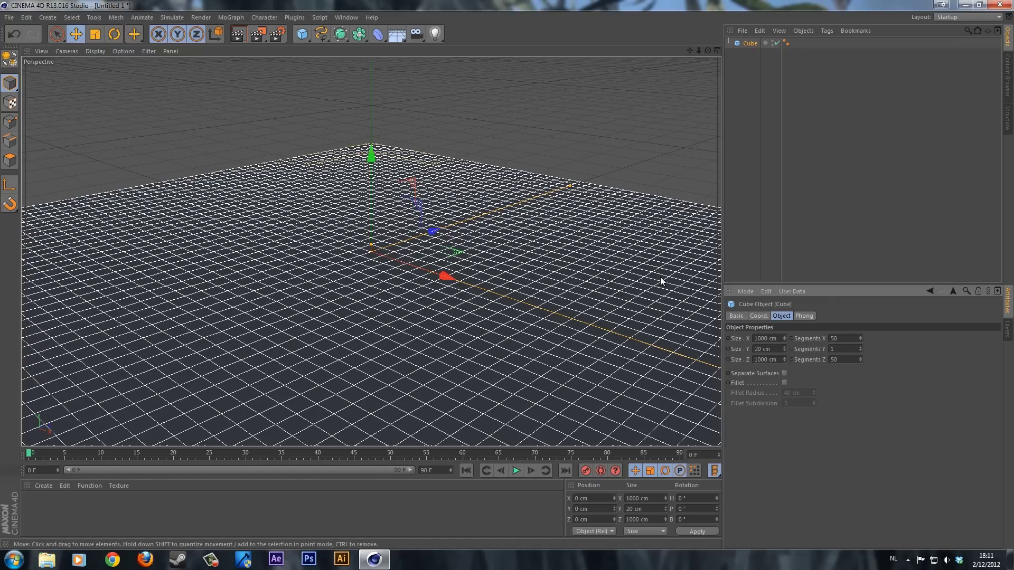
{"action": "left_click_drag", "start_coordinate": [395, 308], "coordinate": [448, 275], "text": "alt"}
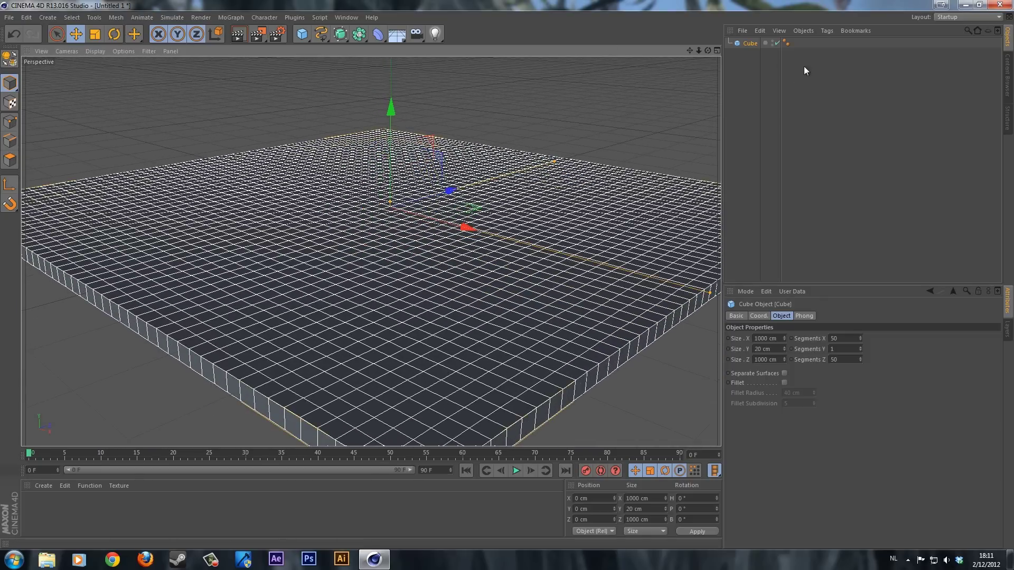
Step: Make the cube editable and create a material with Specular off and a Noise colour texture
{"action": "left_click", "coordinate": [11, 62]}
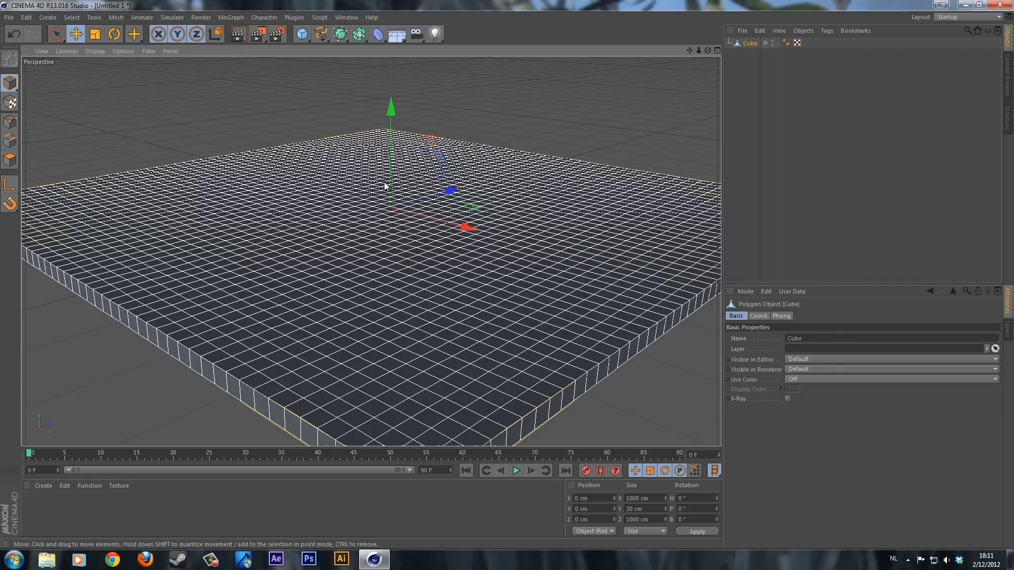
{"action": "double_click", "coordinate": [52, 505]}
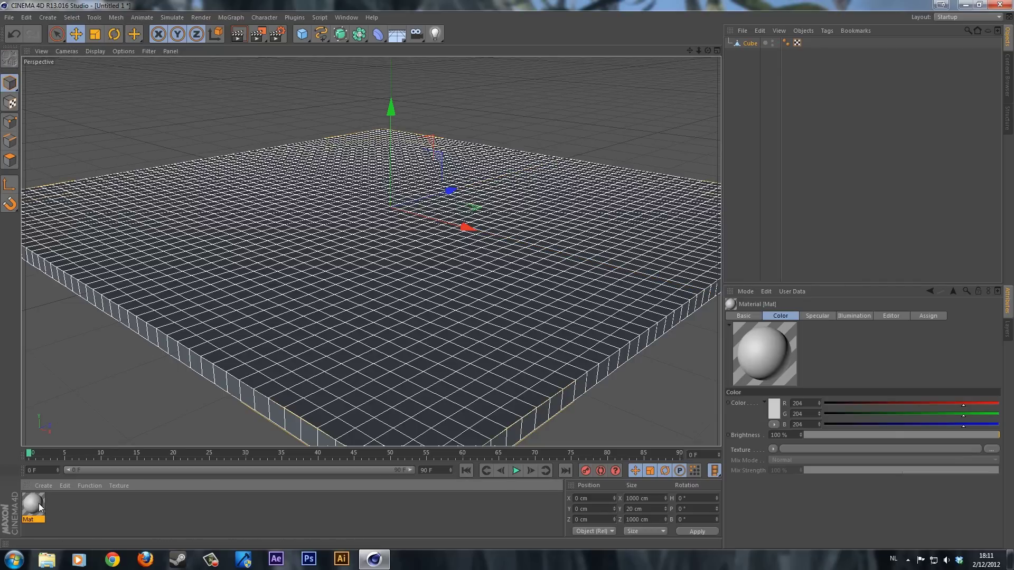
{"action": "double_click", "coordinate": [36, 505]}
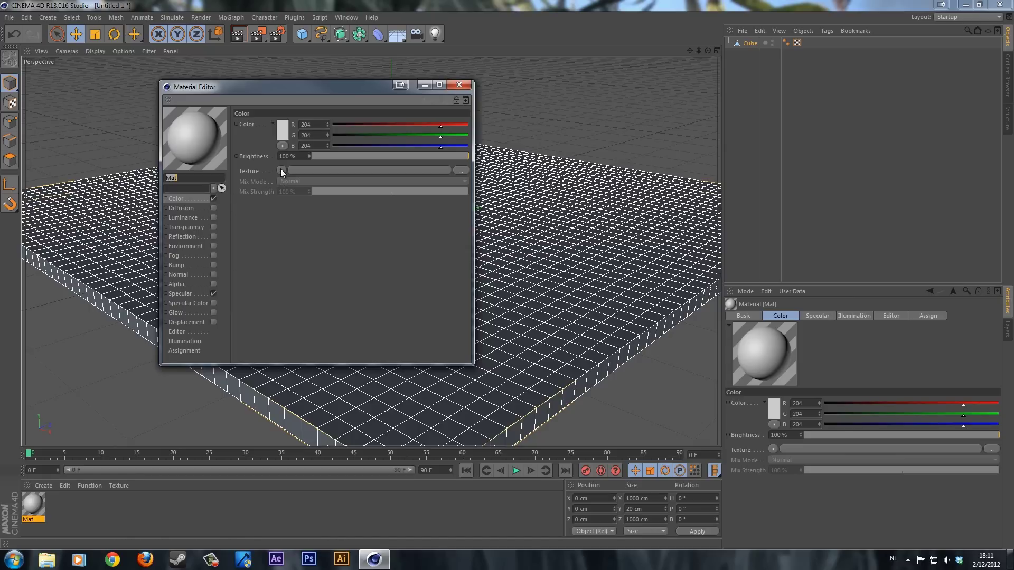
{"action": "left_click", "coordinate": [214, 293]}
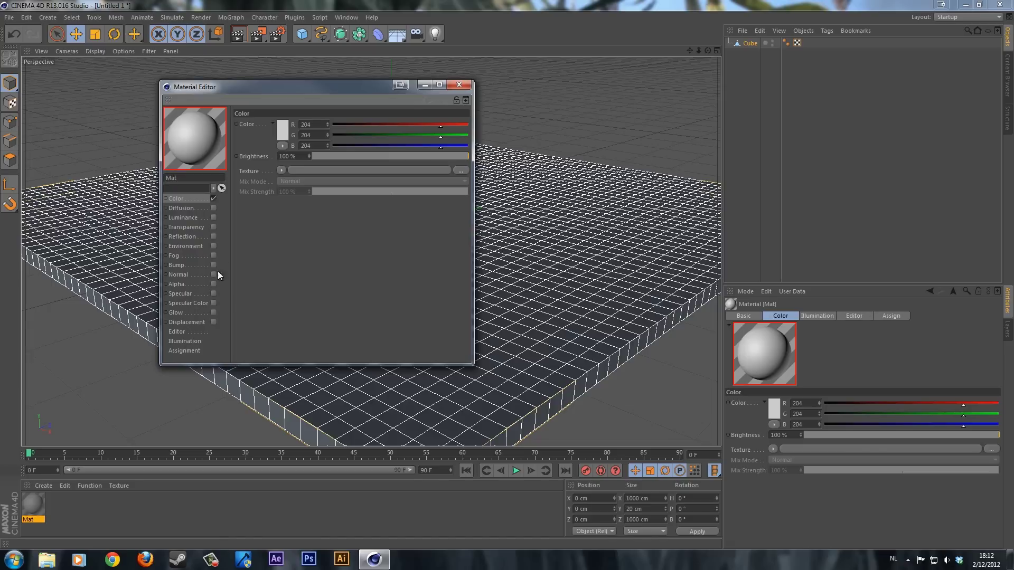
{"action": "left_click", "coordinate": [285, 171]}
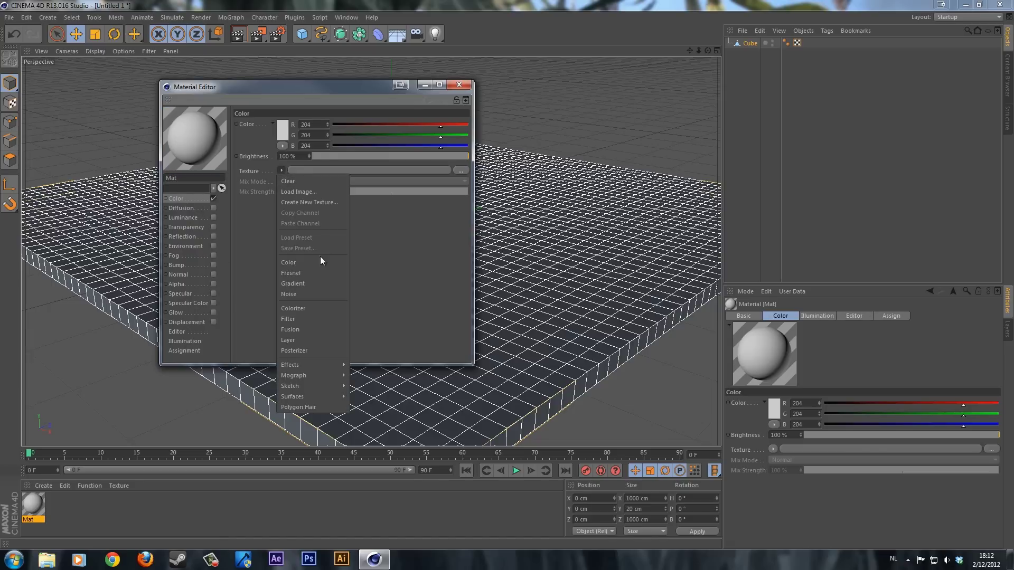
{"action": "left_click", "coordinate": [306, 295]}
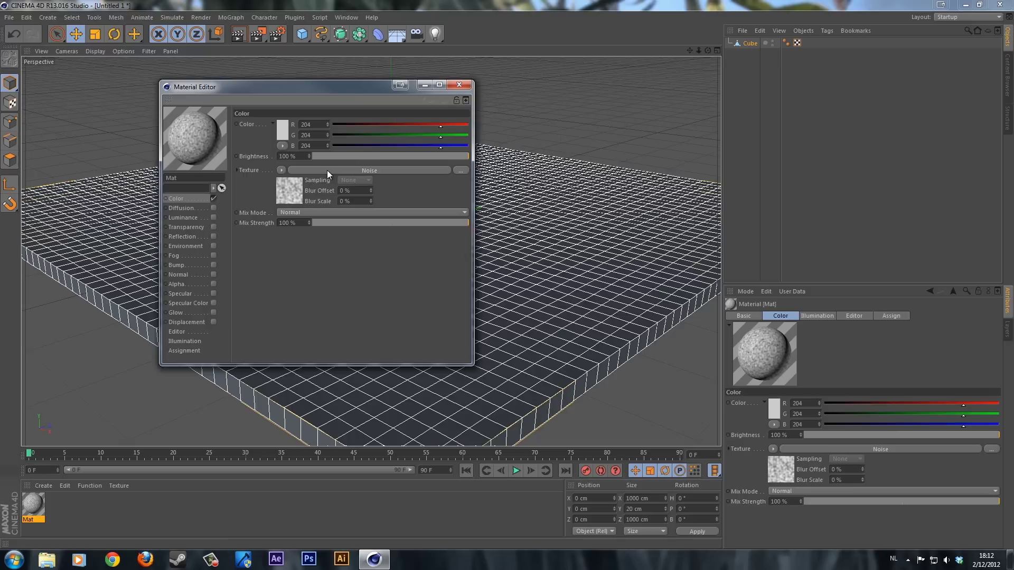
{"action": "left_click", "coordinate": [328, 170]}
Step: Set both Noise colours to dark brown
{"action": "left_click", "coordinate": [303, 197]}
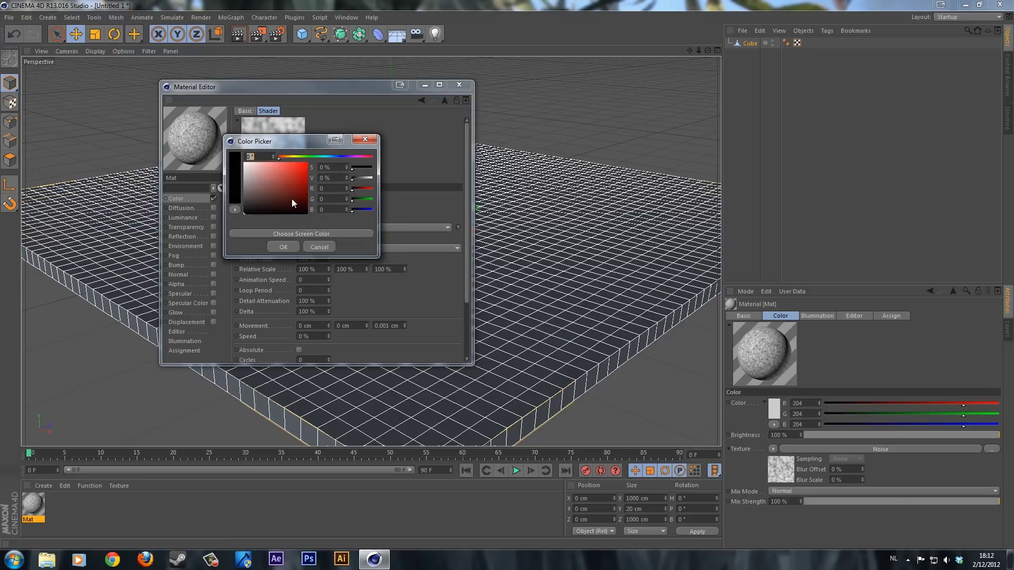
{"action": "left_click_drag", "start_coordinate": [291, 200], "coordinate": [296, 218]}
{"action": "left_click", "coordinate": [285, 157]}
{"action": "left_click", "coordinate": [283, 247]}
{"action": "left_click", "coordinate": [300, 208]}
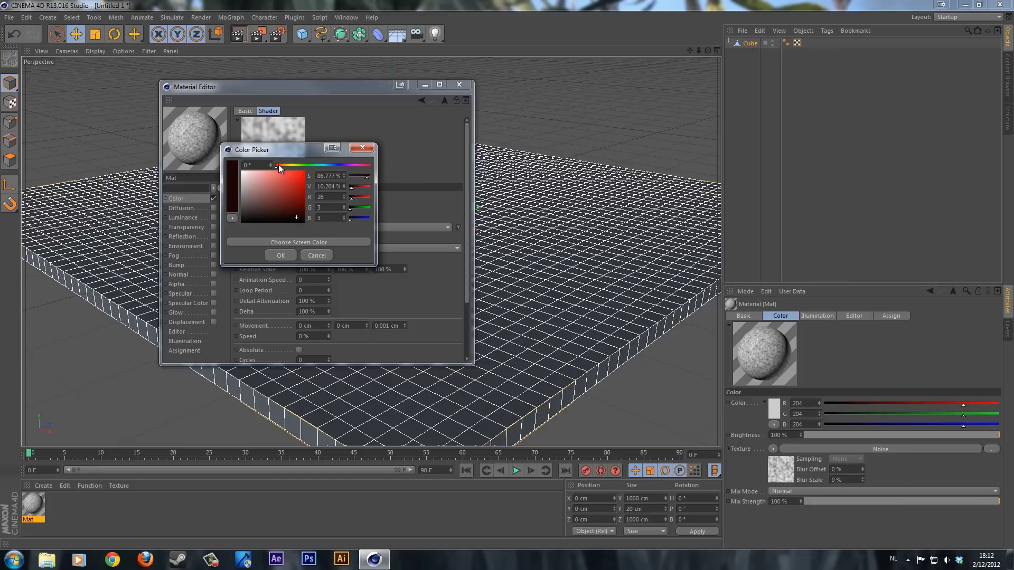
{"action": "left_click", "coordinate": [281, 166]}
{"action": "left_click", "coordinate": [297, 218]}
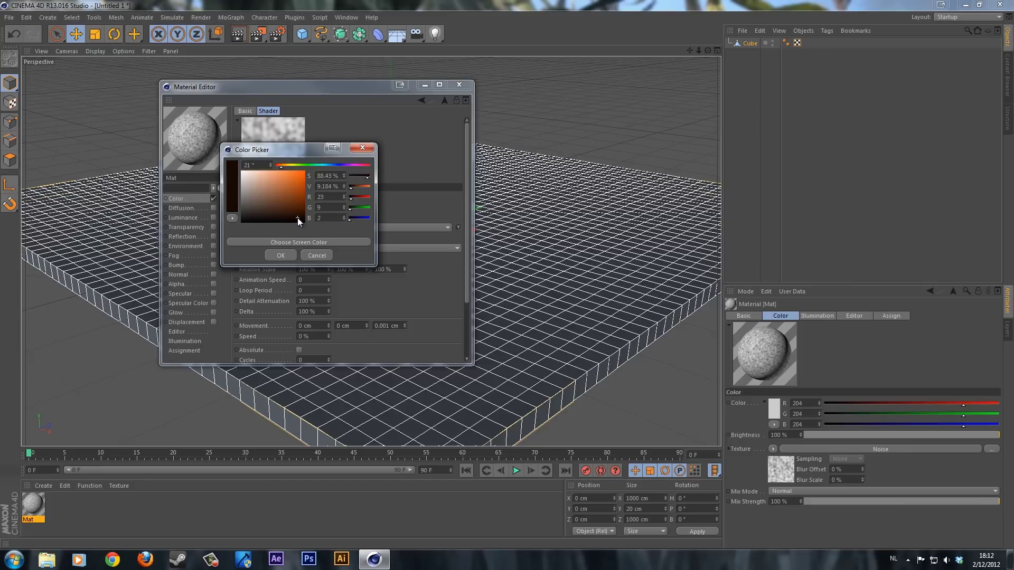
{"action": "left_click", "coordinate": [284, 255]}
Step: Replace the colour texture with a Layer shader and add a second Noise layer
{"action": "left_click", "coordinate": [200, 199]}
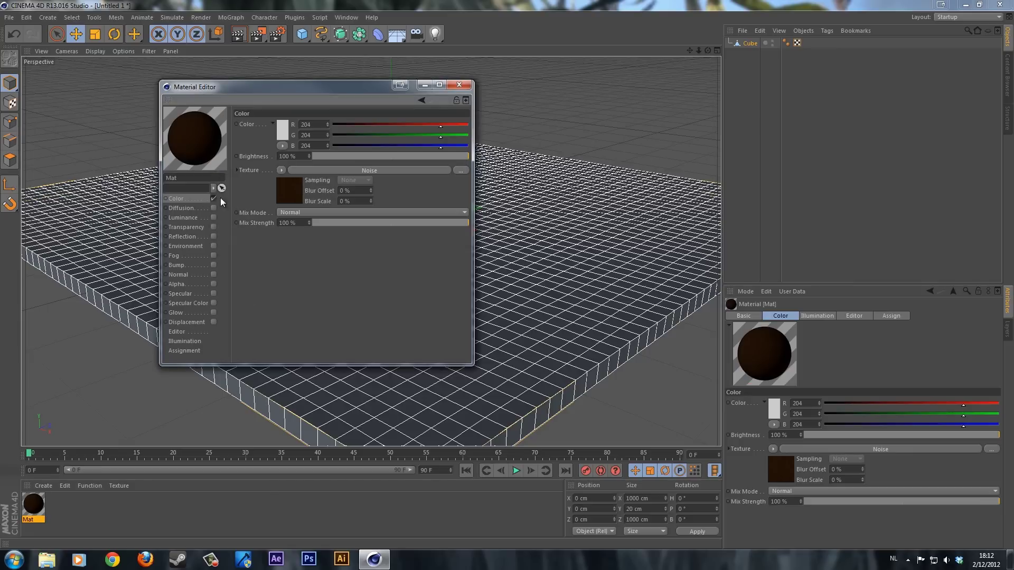
{"action": "left_click", "coordinate": [282, 169]}
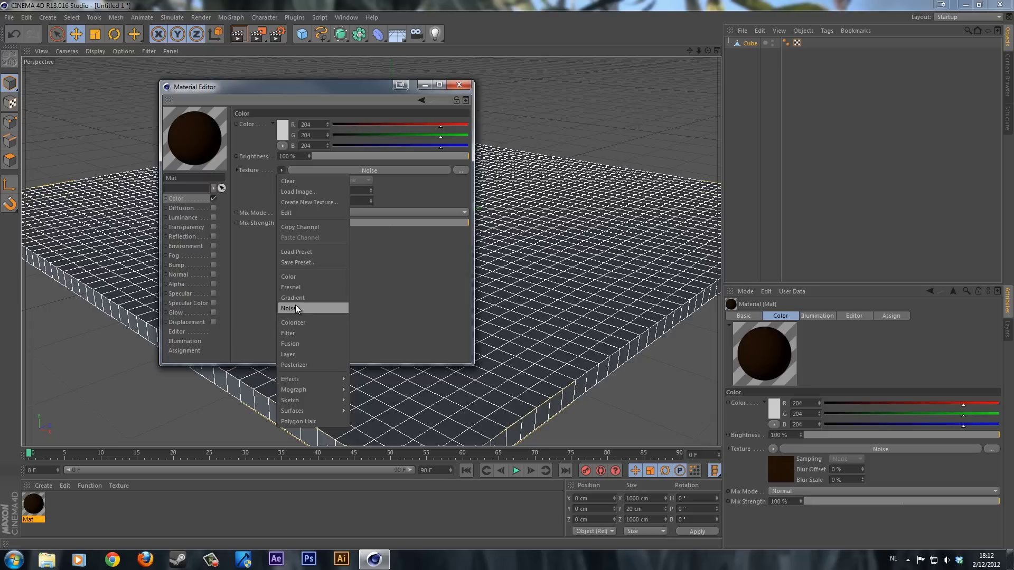
{"action": "left_click", "coordinate": [298, 354]}
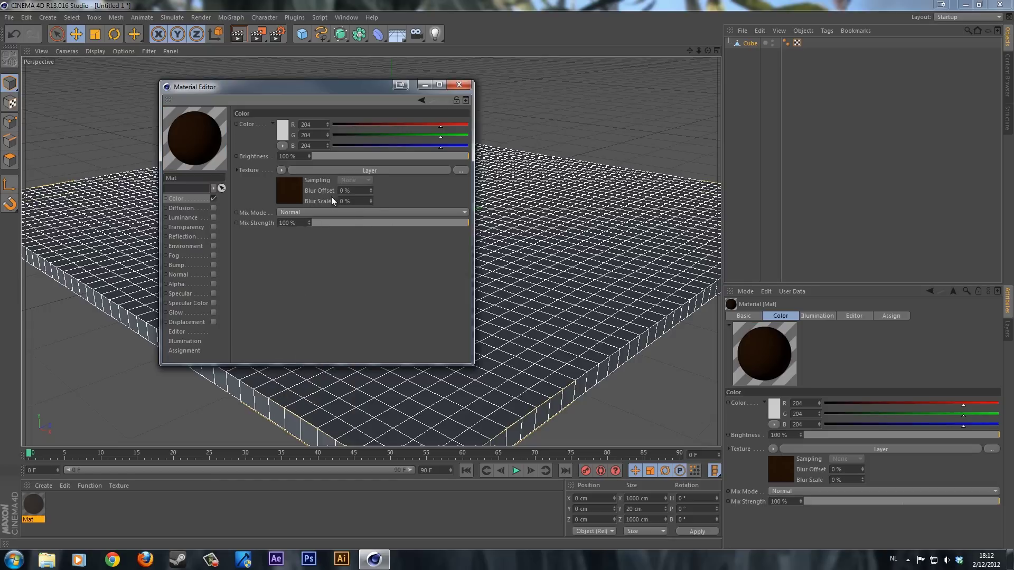
{"action": "left_click", "coordinate": [346, 172]}
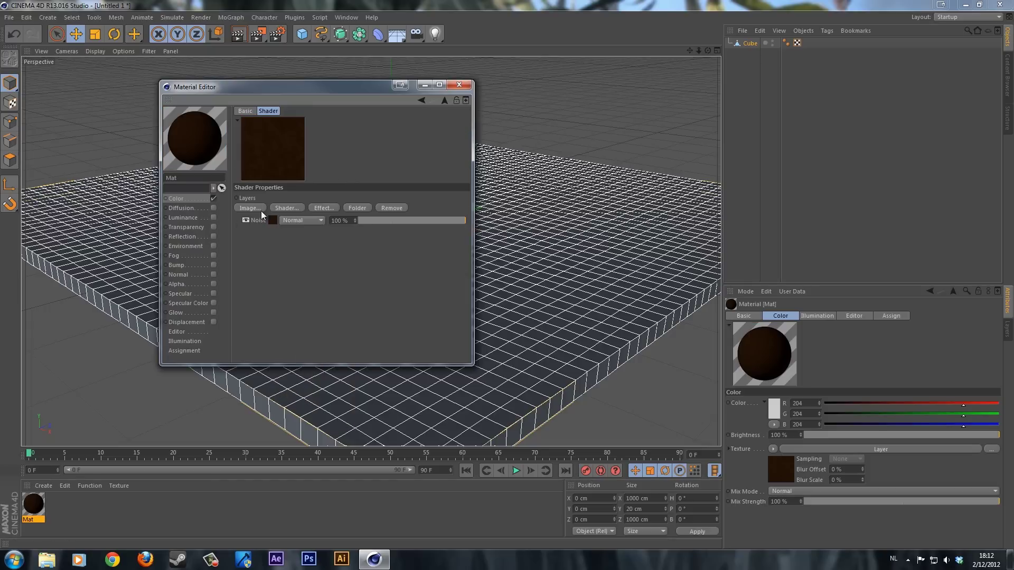
{"action": "left_click", "coordinate": [286, 207]}
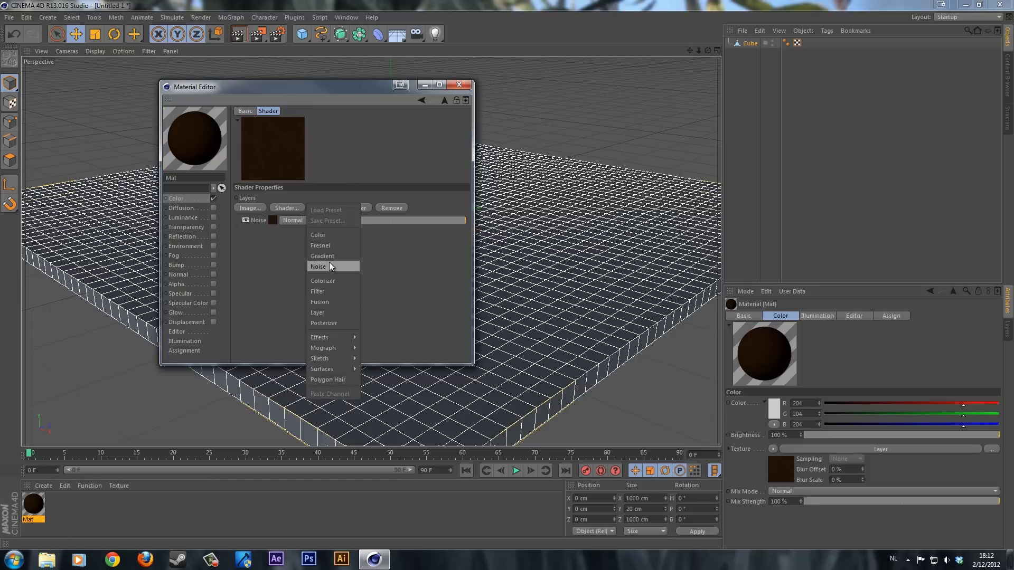
{"action": "left_click", "coordinate": [328, 262]}
{"action": "left_click", "coordinate": [272, 221]}
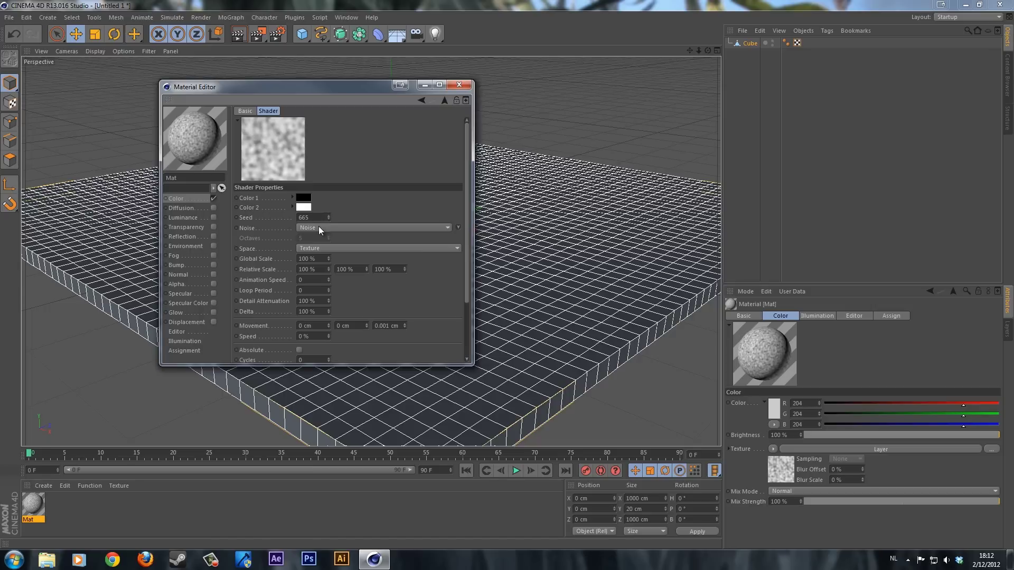
Step: Set the first Noise layer's colours to dark brown and near-black
{"action": "left_click", "coordinate": [306, 200]}
{"action": "left_click", "coordinate": [293, 162]}
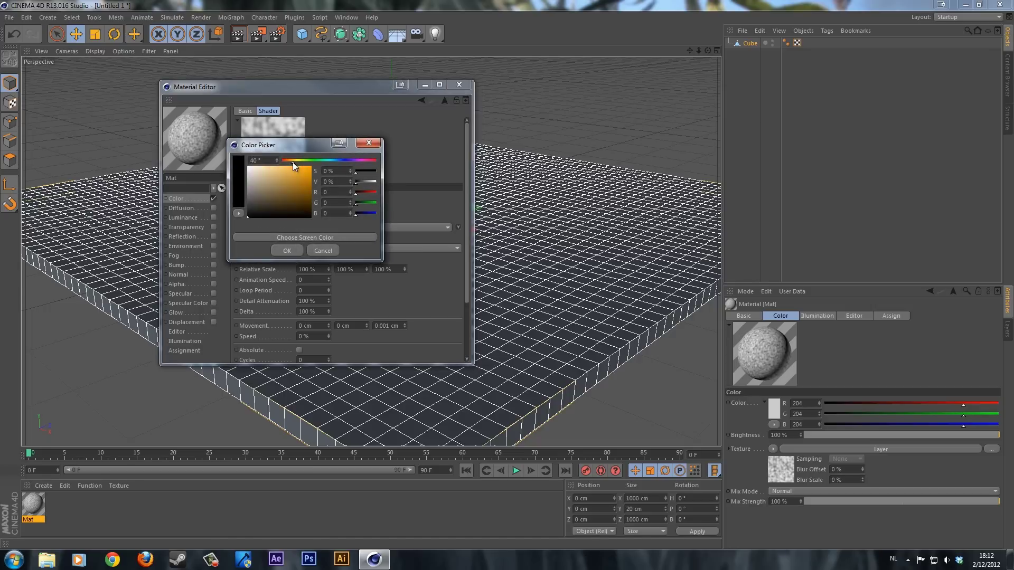
{"action": "left_click", "coordinate": [295, 209]}
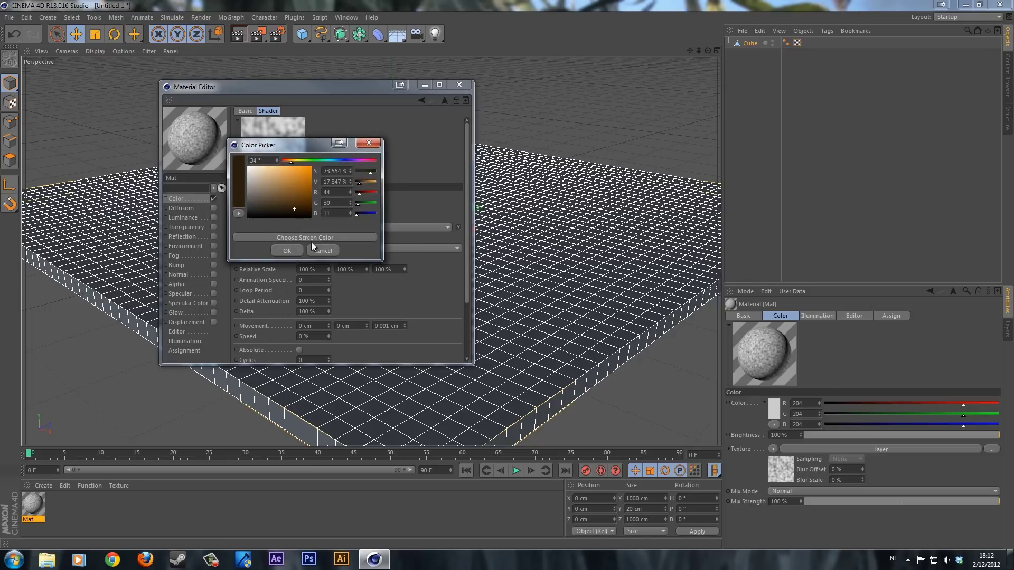
{"action": "left_click", "coordinate": [300, 213]}
{"action": "left_click", "coordinate": [286, 251]}
{"action": "left_click", "coordinate": [310, 208]}
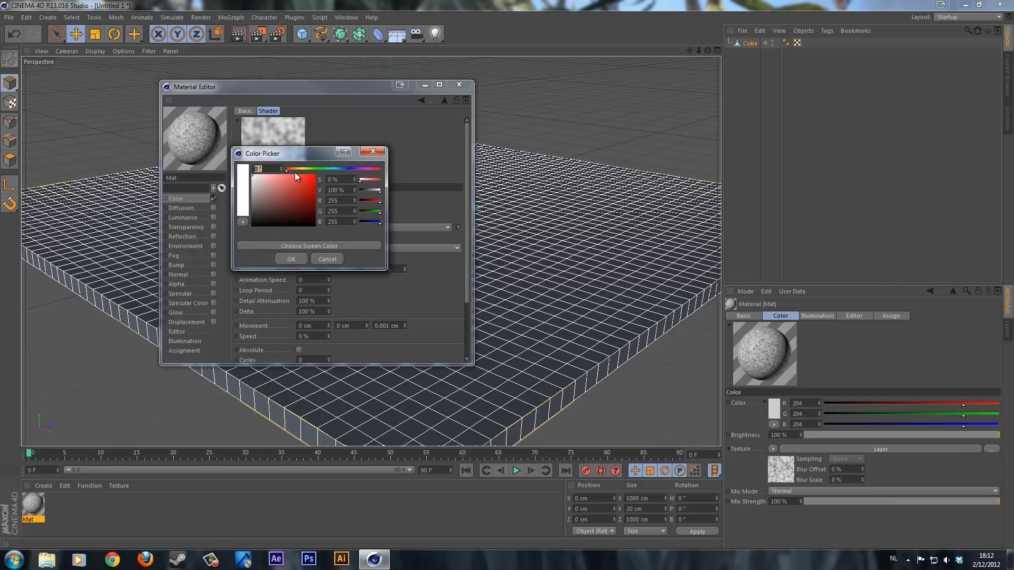
{"action": "left_click", "coordinate": [295, 169]}
{"action": "left_click", "coordinate": [306, 224]}
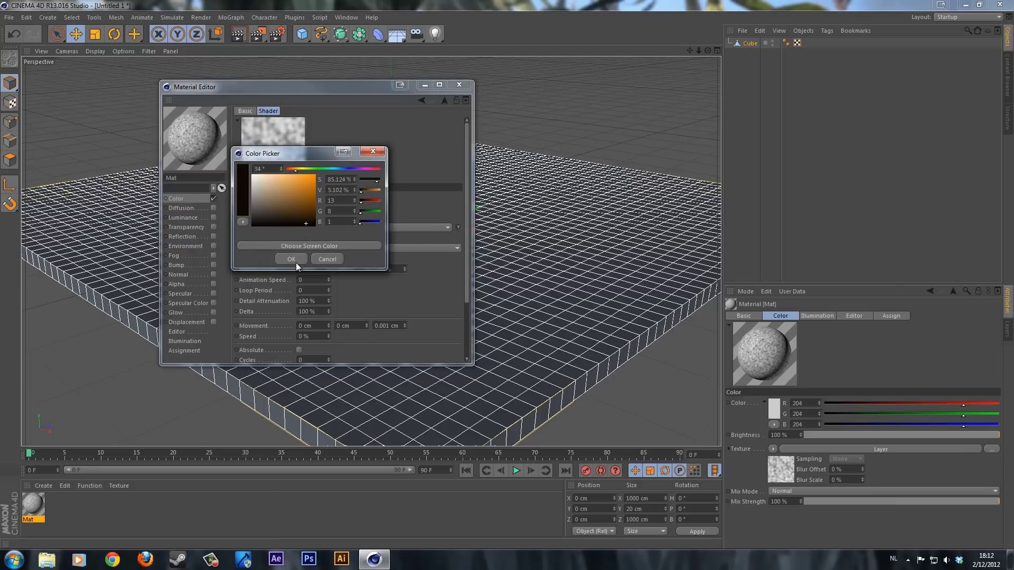
{"action": "left_click", "coordinate": [296, 262]}
{"action": "left_click", "coordinate": [304, 199]}
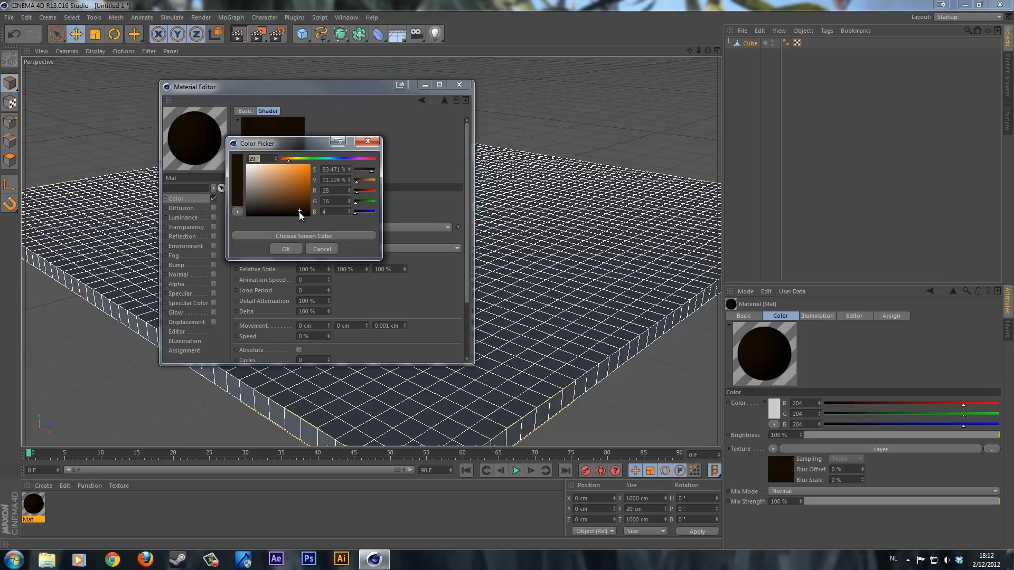
{"action": "left_click", "coordinate": [297, 210]}
{"action": "left_click", "coordinate": [286, 249]}
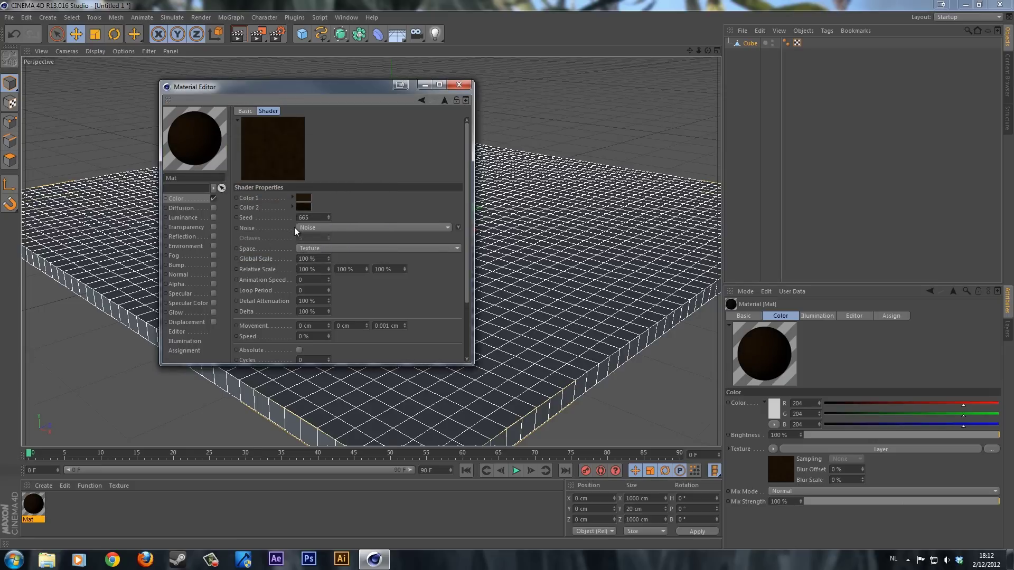
Step: Set that Noise's Global Scale to 3000%
{"action": "double_click", "coordinate": [322, 258]}
{"action": "type", "text": "3000"}
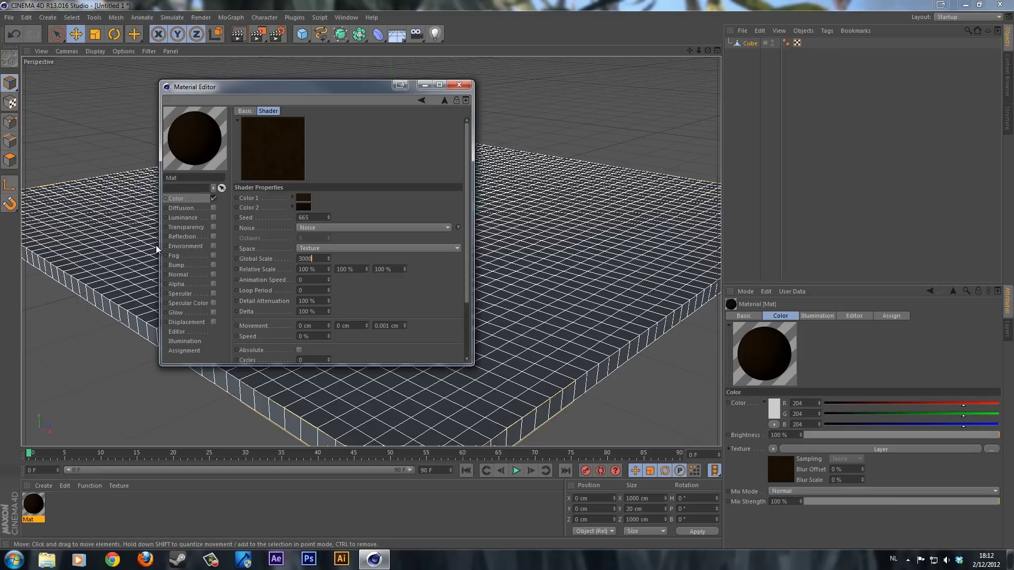
{"action": "key", "text": "Return"}
Step: Set the top Noise layer's blend mode to Burn and drag Mat onto the cube
{"action": "left_click", "coordinate": [191, 199]}
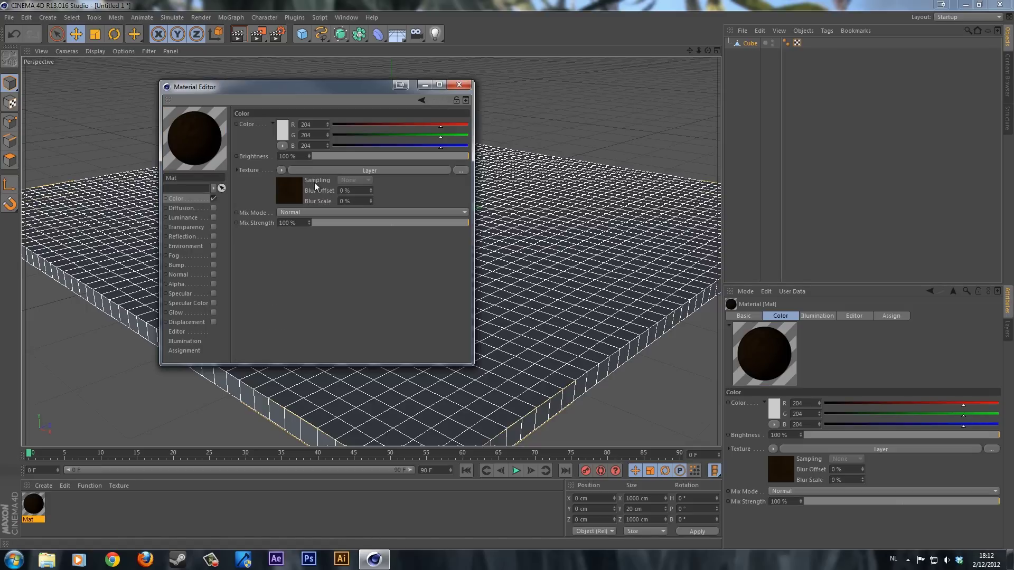
{"action": "left_click", "coordinate": [320, 172]}
{"action": "left_click", "coordinate": [296, 221]}
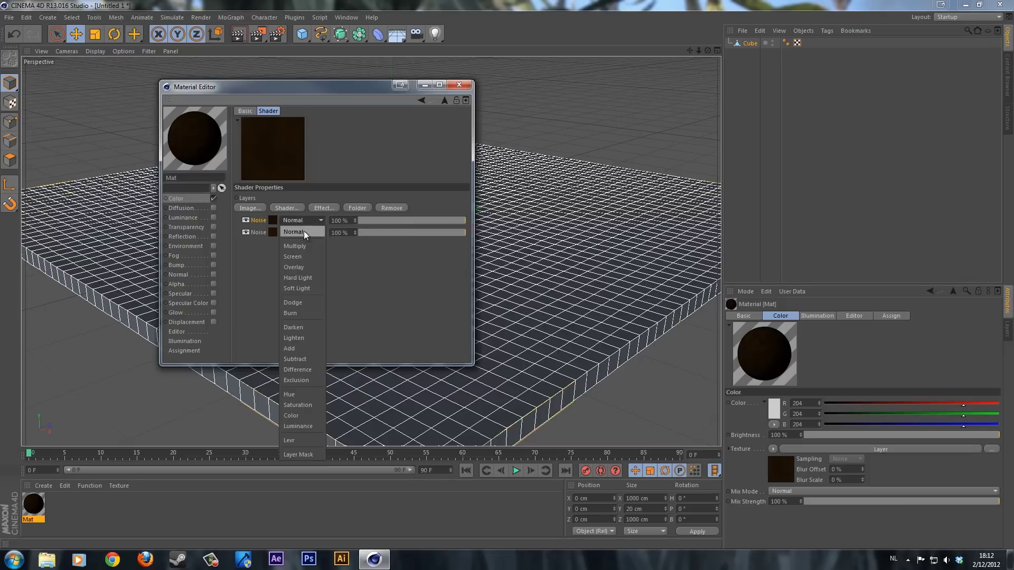
{"action": "left_click", "coordinate": [300, 312]}
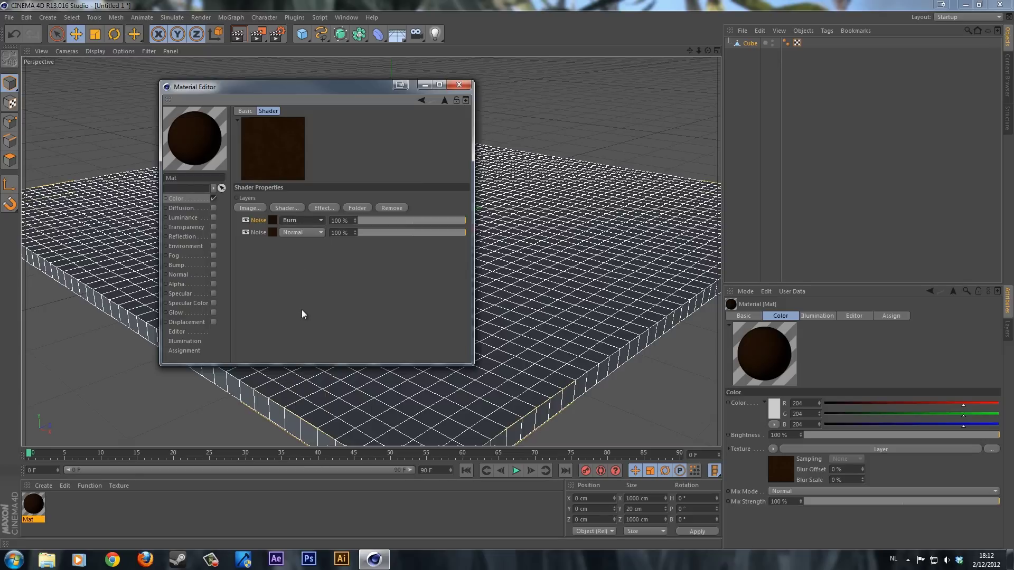
{"action": "left_click", "coordinate": [459, 85]}
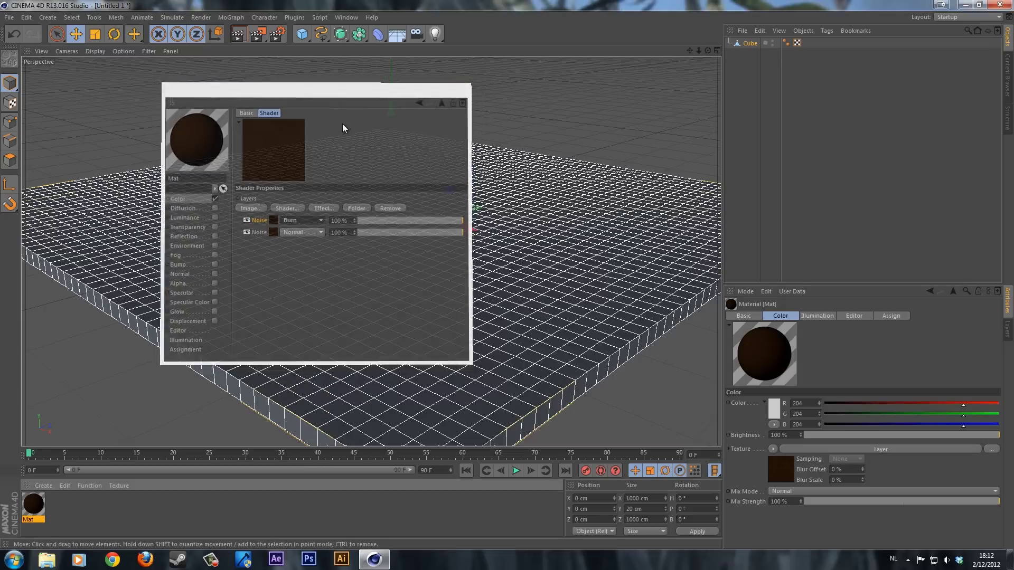
{"action": "left_click_drag", "start_coordinate": [163, 456], "coordinate": [430, 312]}
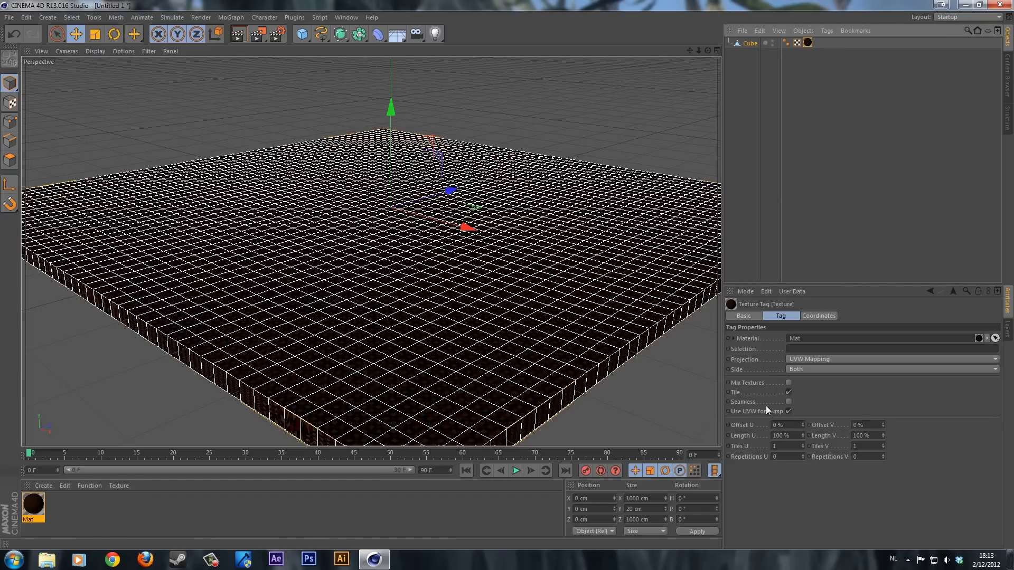
Step: Make the texture tag seamless, add Noise displacement at 300% scale, and render a preview
{"action": "left_click", "coordinate": [788, 402]}
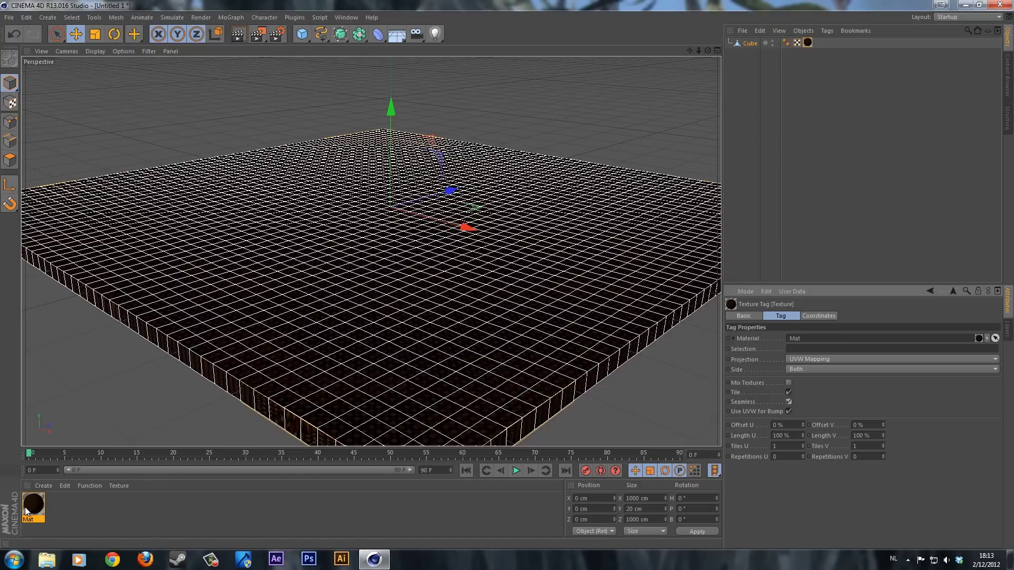
{"action": "double_click", "coordinate": [42, 506]}
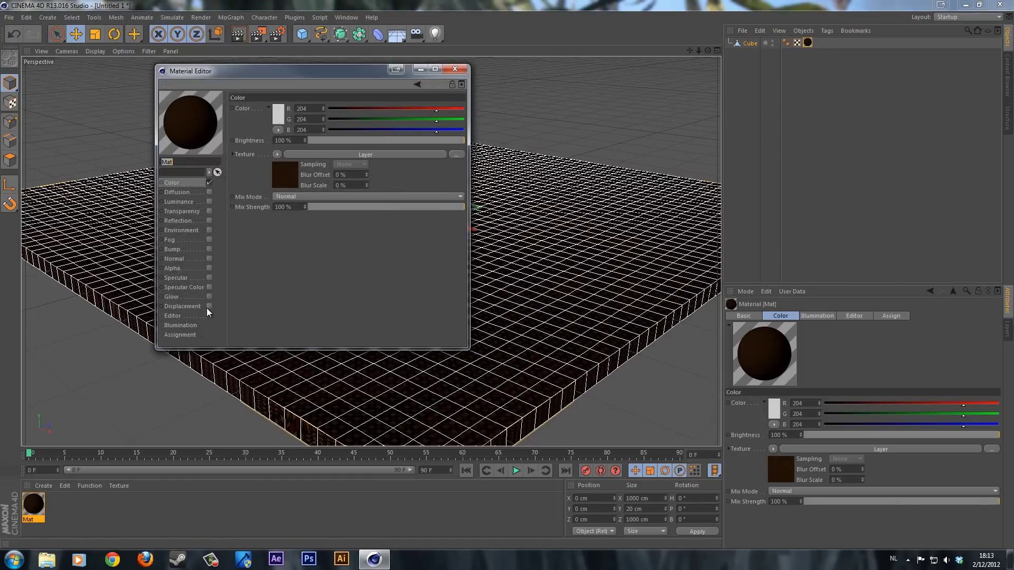
{"action": "left_click", "coordinate": [209, 307]}
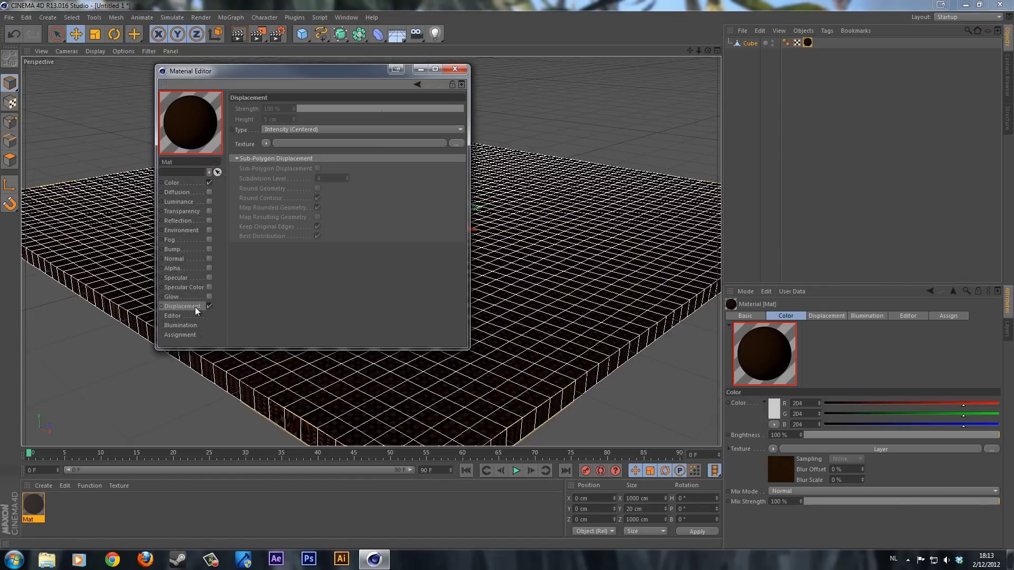
{"action": "left_click", "coordinate": [266, 144]}
{"action": "left_click", "coordinate": [279, 271]}
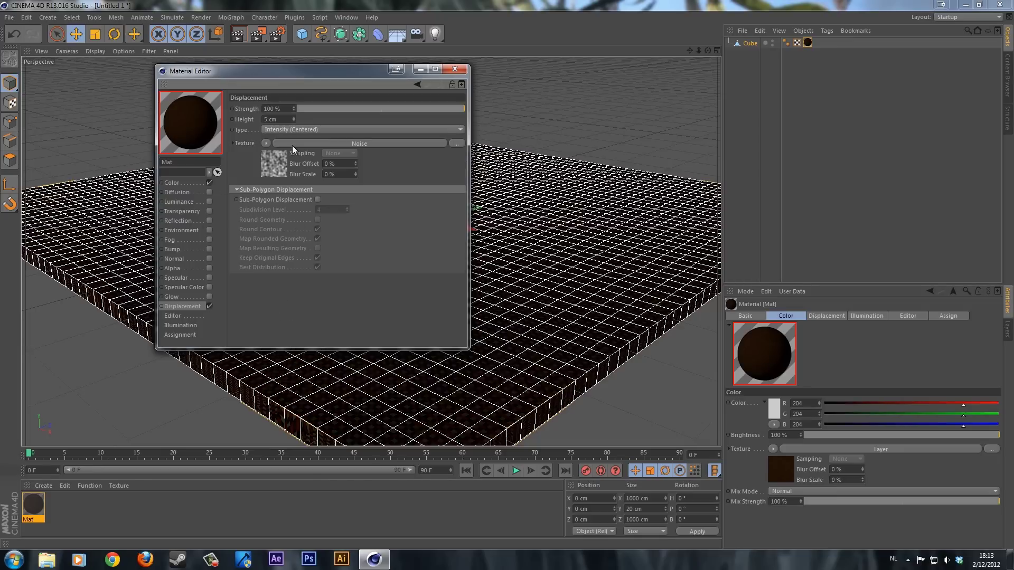
{"action": "left_click", "coordinate": [292, 144]}
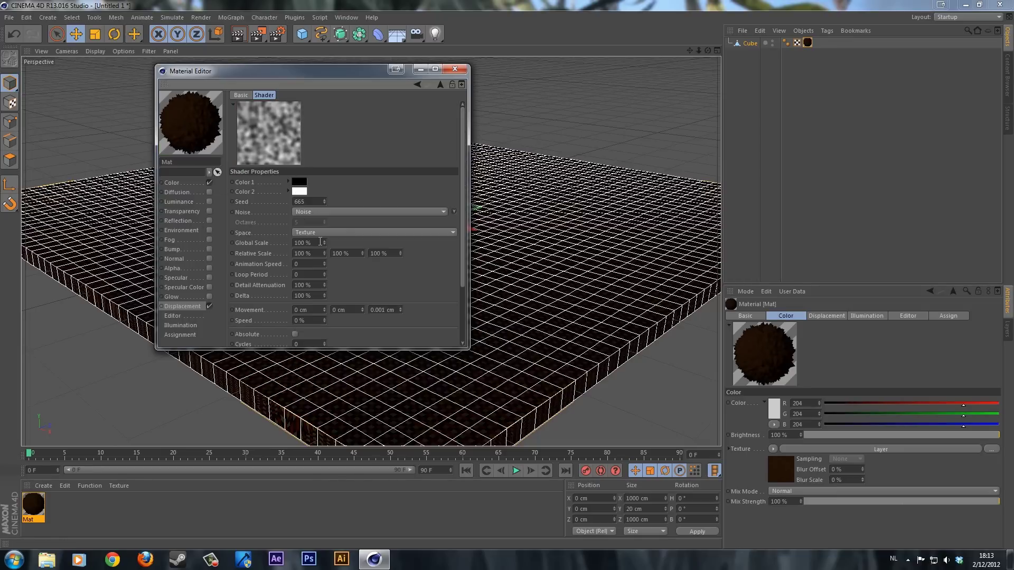
{"action": "left_click", "coordinate": [320, 241]}
{"action": "type", "text": "300"}
{"action": "left_click", "coordinate": [455, 69]}
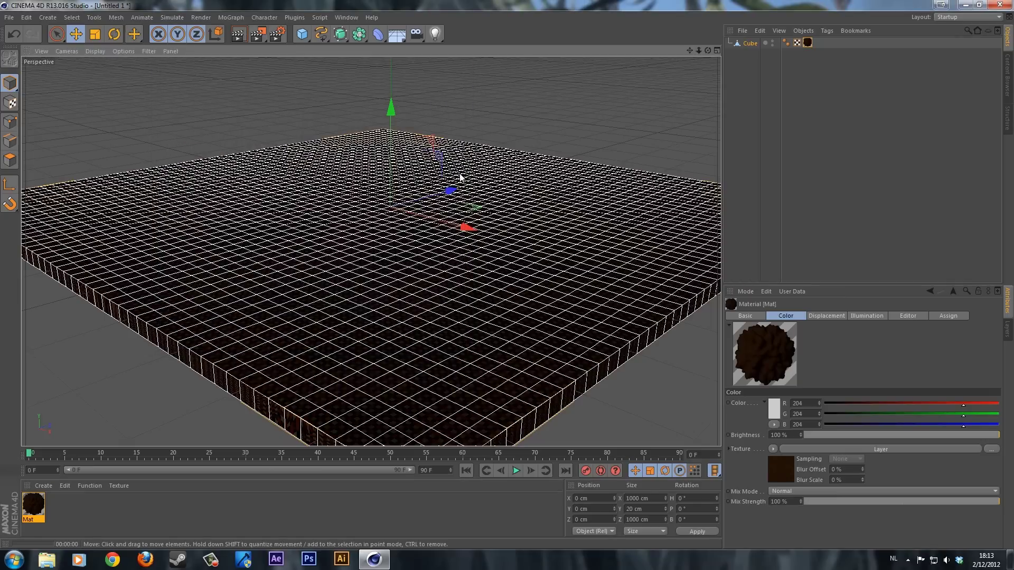
{"action": "key", "text": "ctrl+r"}
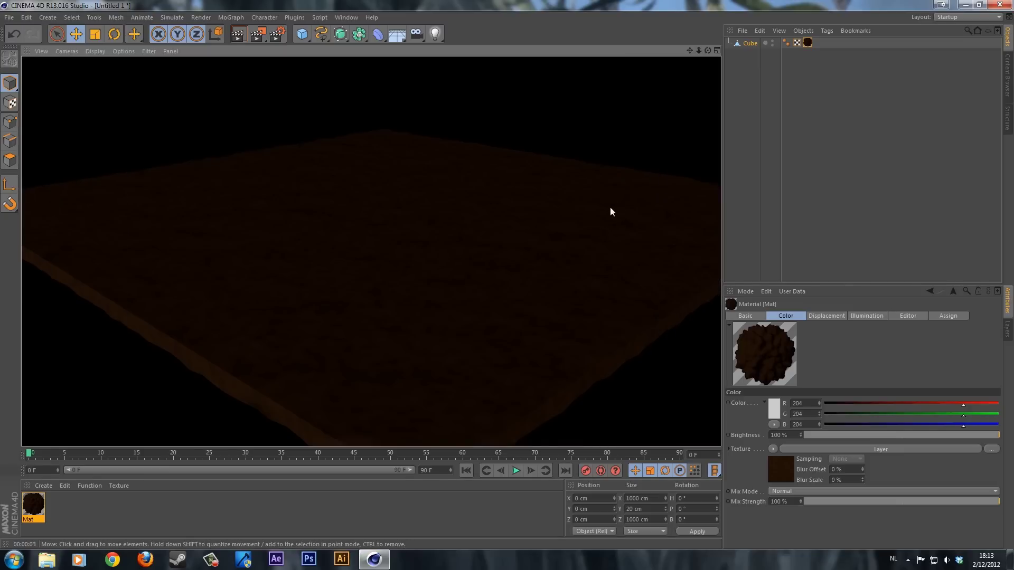
Step: Set Mat's displacement height to 10 cm
{"action": "double_click", "coordinate": [34, 505]}
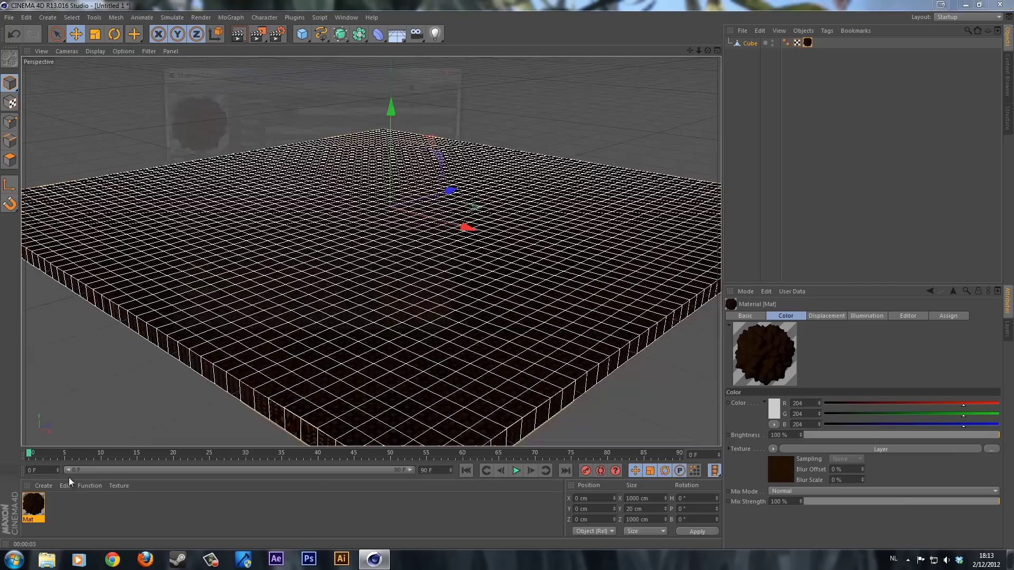
{"action": "left_click", "coordinate": [272, 119]}
{"action": "type", "text": "10"}
{"action": "key", "text": "Return"}
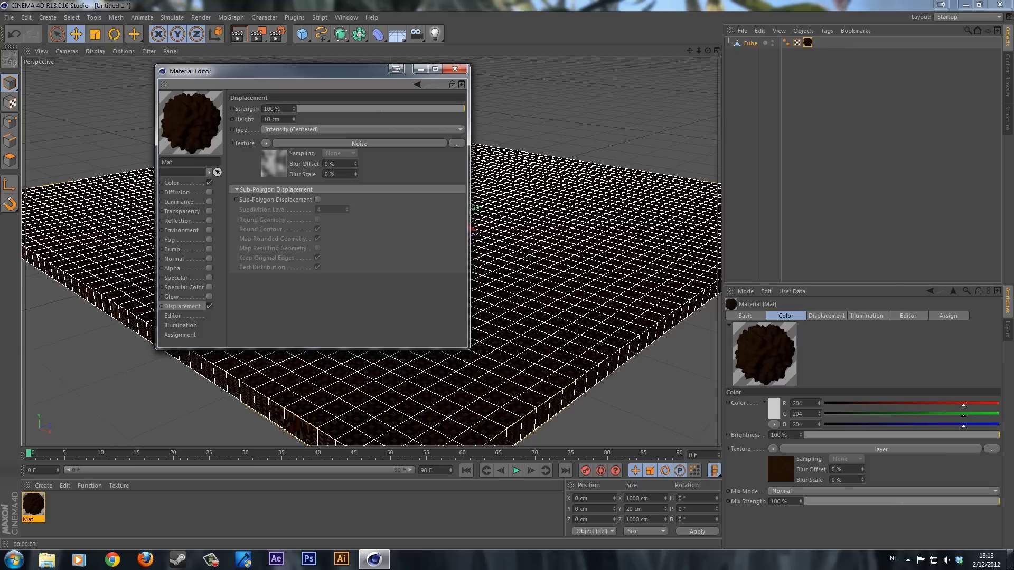
{"action": "left_click", "coordinate": [453, 69]}
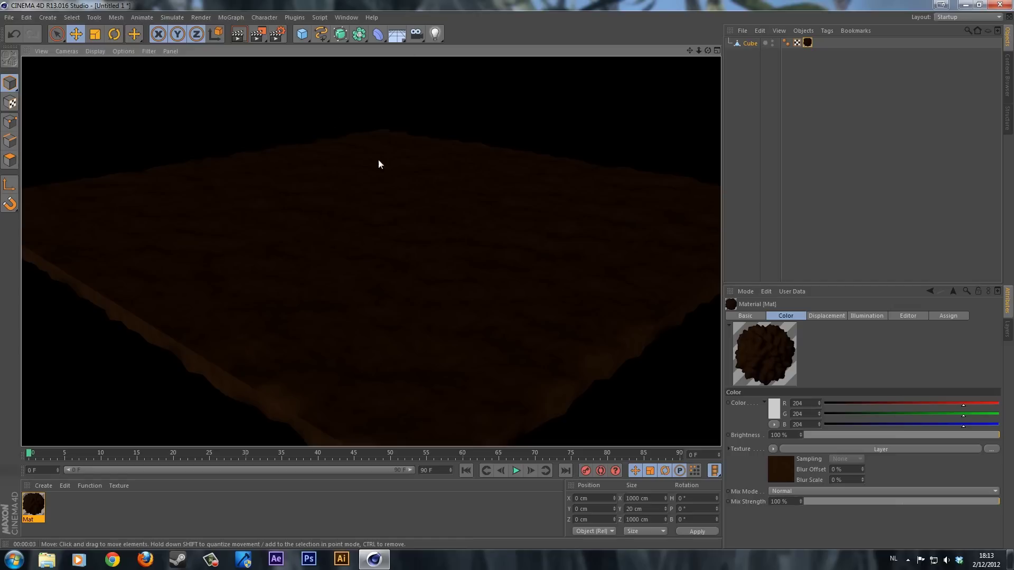
Step: Maximize the top view and zoom out over the slab
{"action": "left_click", "coordinate": [716, 50]}
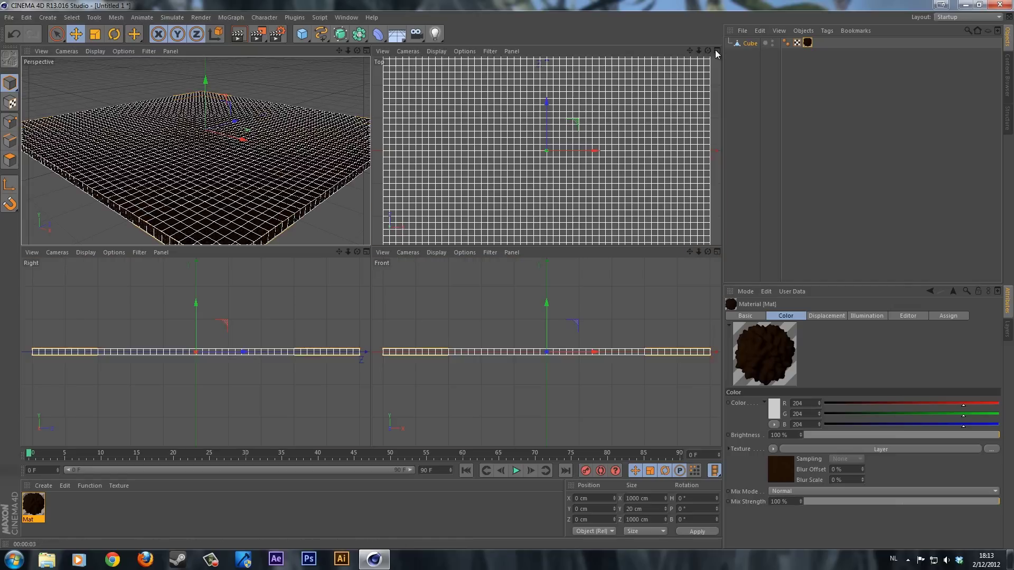
{"action": "left_click", "coordinate": [716, 49]}
{"action": "scroll", "coordinate": [410, 199], "scroll_direction": "down", "scroll_amount": 5}
{"action": "scroll", "coordinate": [405, 198], "scroll_direction": "down", "scroll_amount": 1}
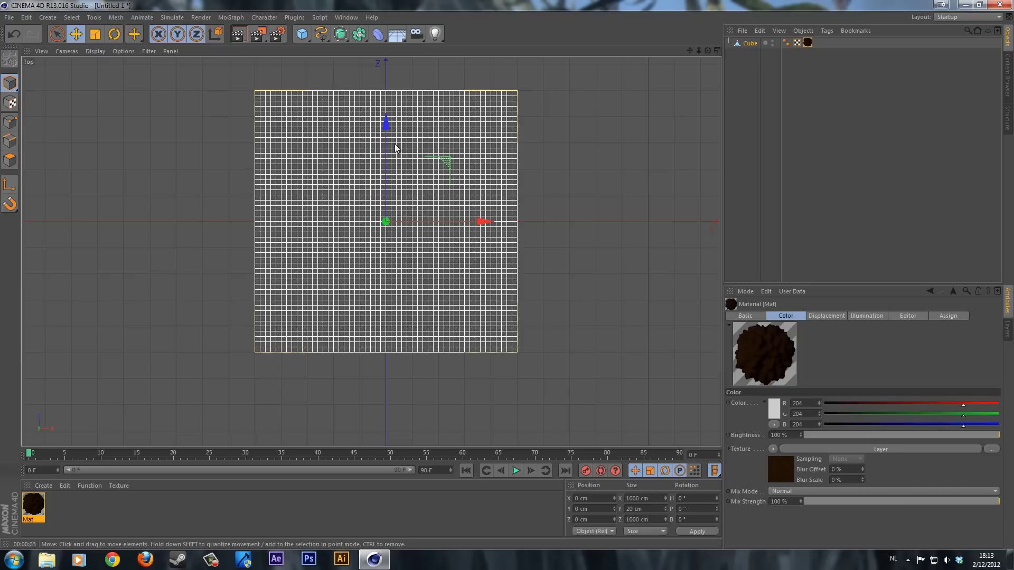
Step: Select all the slab's polygons with rectangle selection, then maximize the perspective view
{"action": "left_click", "coordinate": [12, 160]}
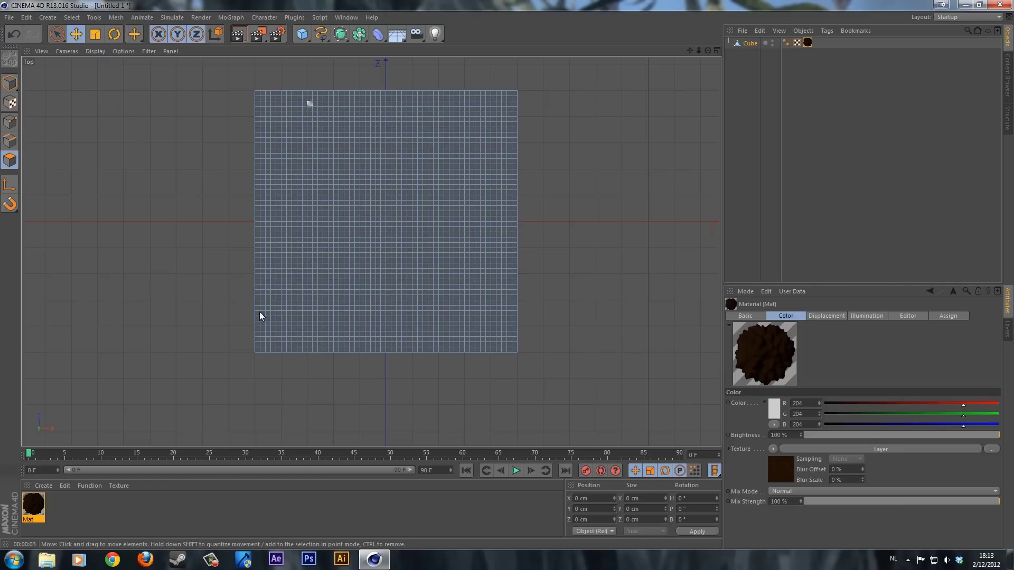
{"action": "left_click_drag", "start_coordinate": [61, 36], "coordinate": [114, 69]}
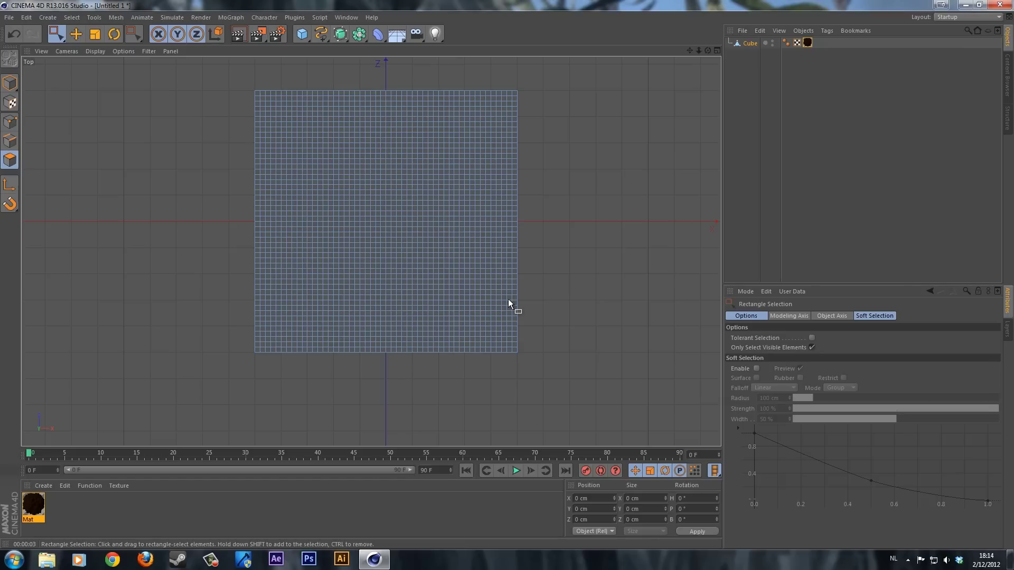
{"action": "left_click_drag", "start_coordinate": [228, 69], "coordinate": [564, 381]}
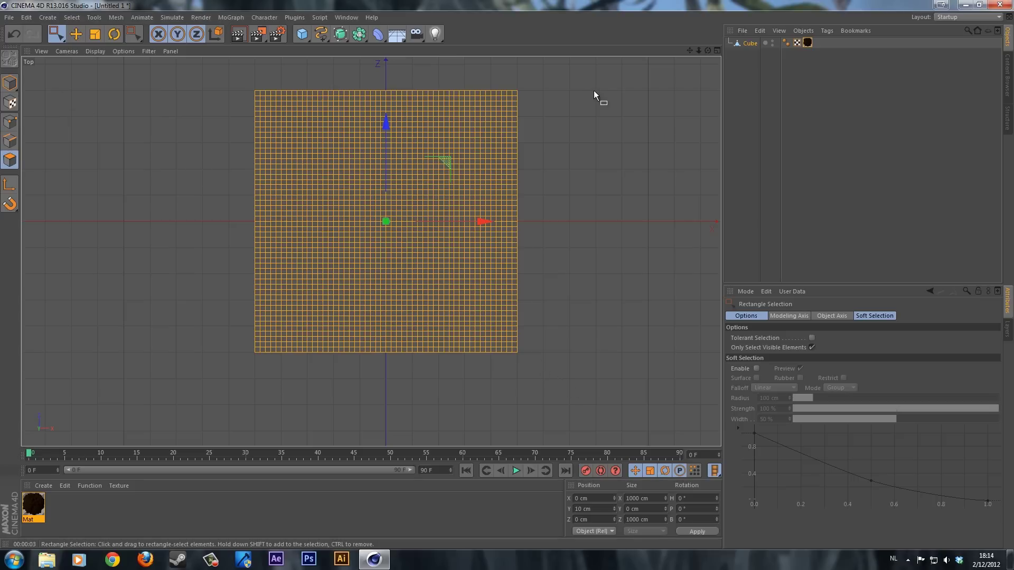
{"action": "left_click", "coordinate": [717, 51]}
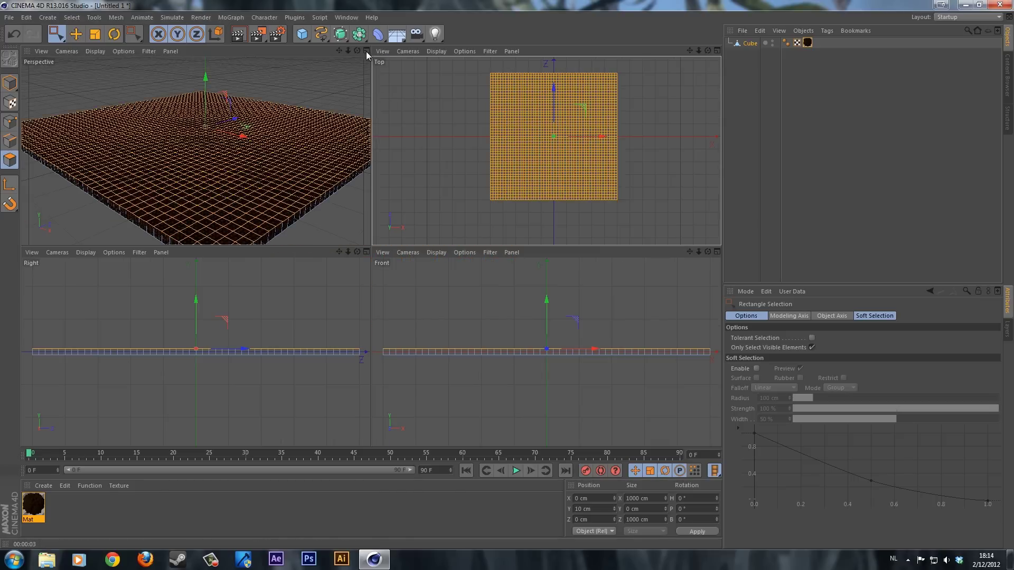
{"action": "left_click", "coordinate": [366, 51]}
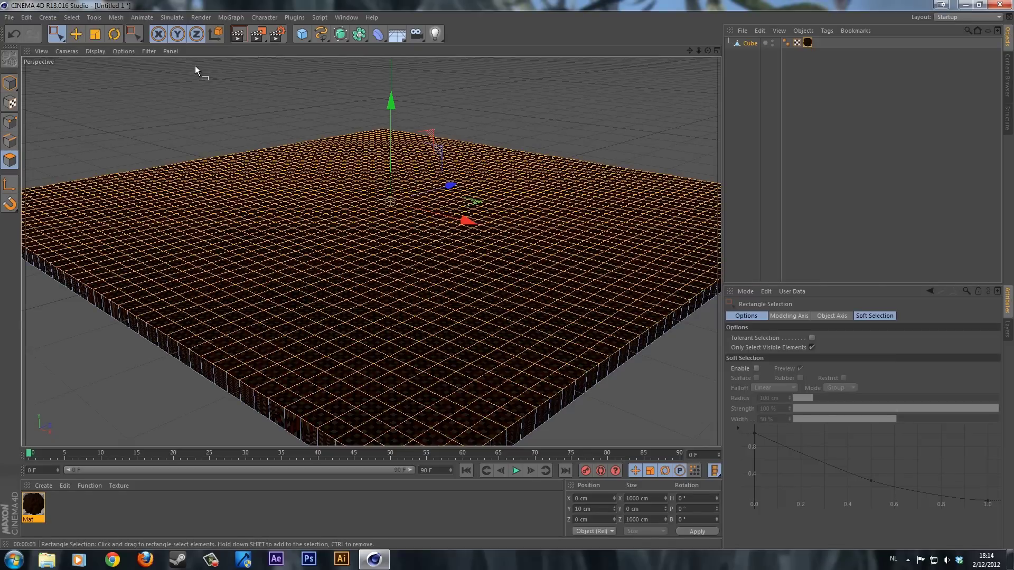
Step: Add a Hair object to the slab with 20 cm guides and a 50000 hair count
{"action": "left_click", "coordinate": [172, 18]}
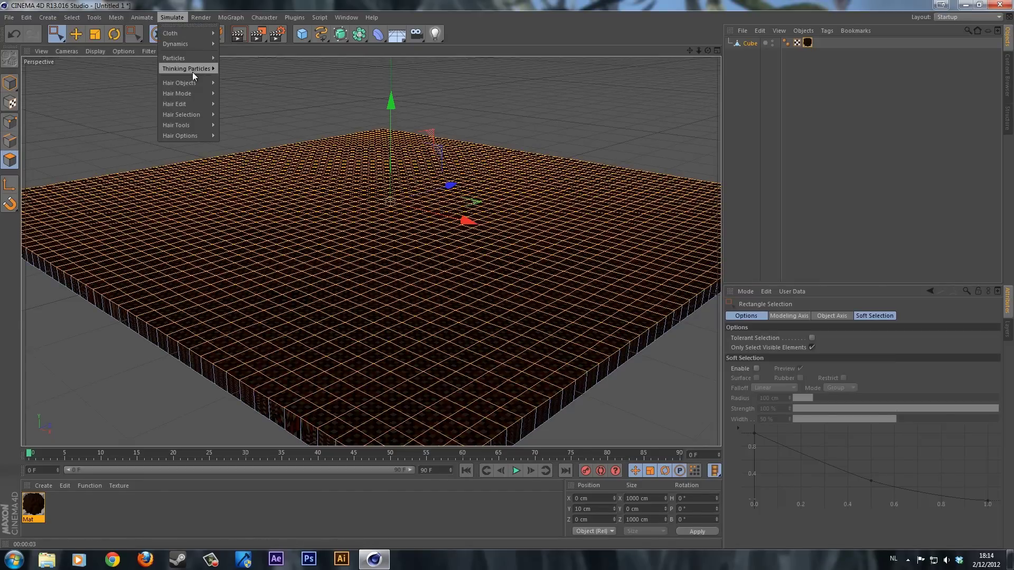
{"action": "mouse_move", "coordinate": [185, 82]}
{"action": "left_click", "coordinate": [250, 86]}
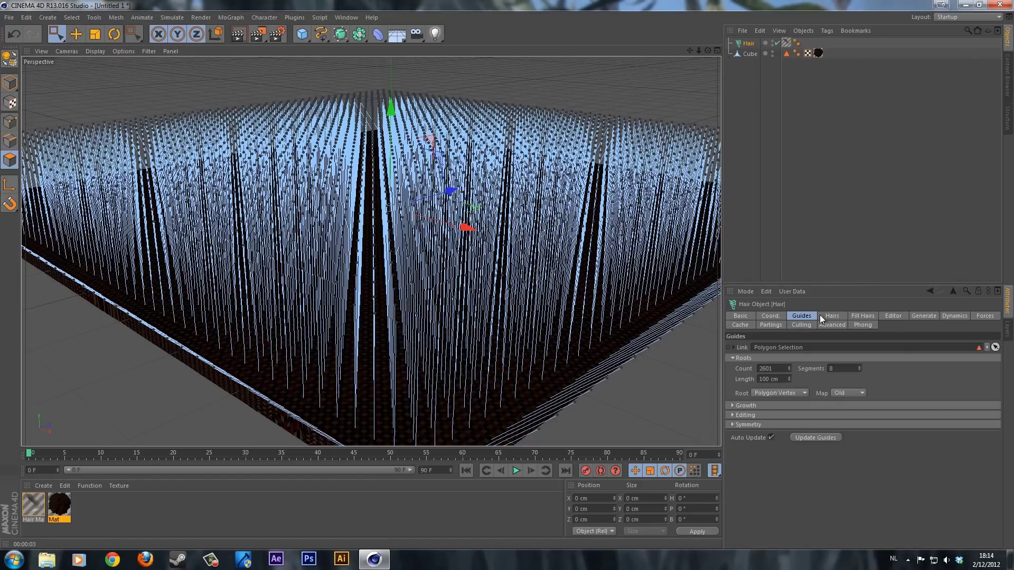
{"action": "left_click", "coordinate": [768, 380]}
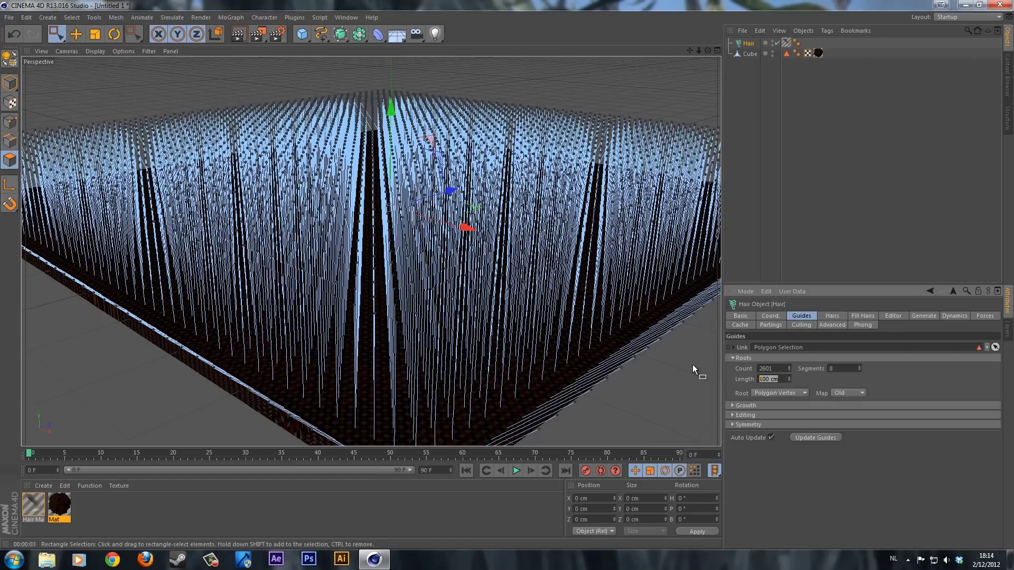
{"action": "type", "text": "20"}
{"action": "key", "text": "Return"}
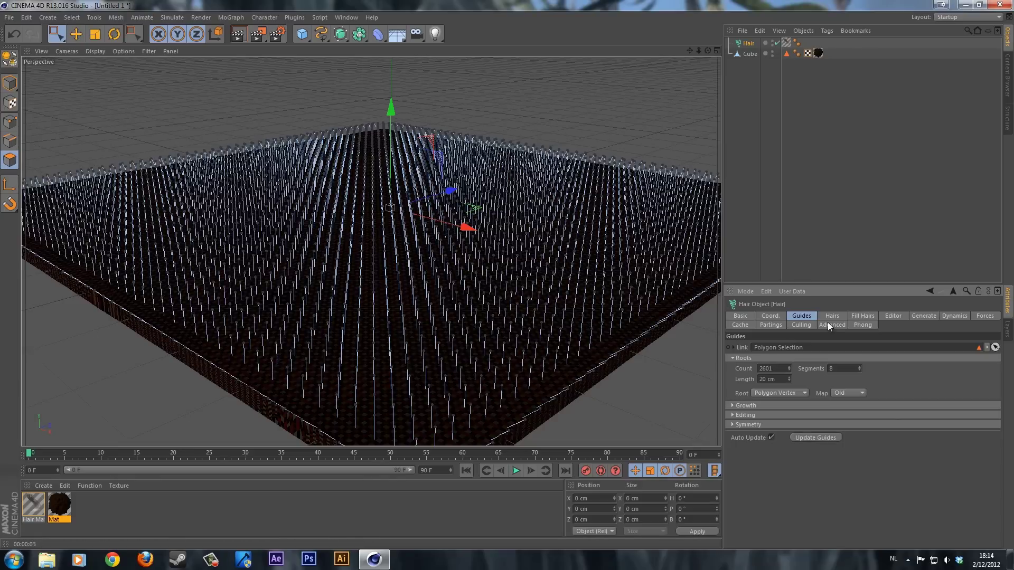
{"action": "left_click", "coordinate": [833, 317]}
{"action": "left_click", "coordinate": [766, 348]}
{"action": "type", "text": "0000"}
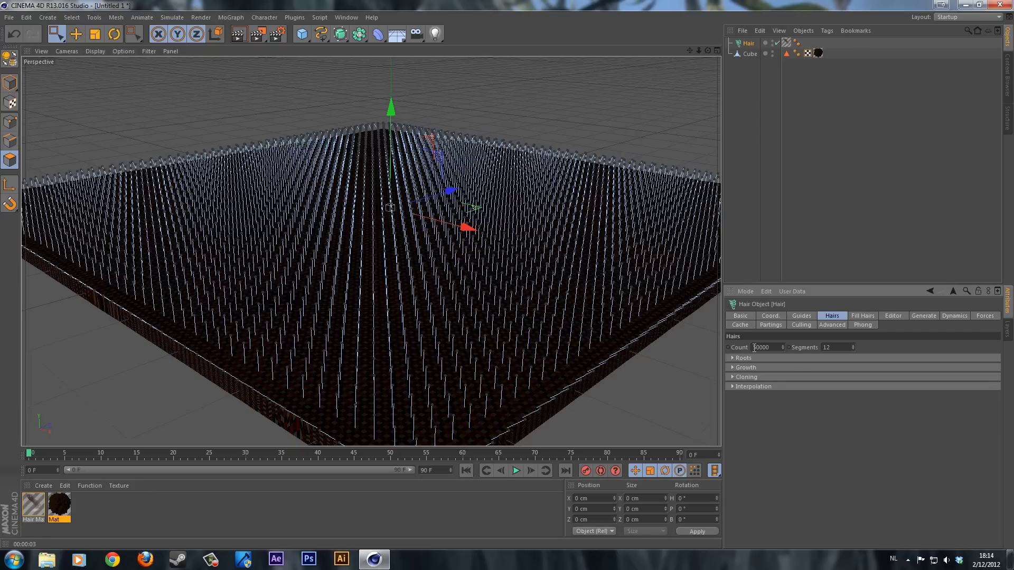
Step: Rewind the hair simulation to frame 0 and set dynamics Rest Hold to 80 %
{"action": "left_click", "coordinate": [516, 471]}
{"action": "left_click", "coordinate": [465, 472]}
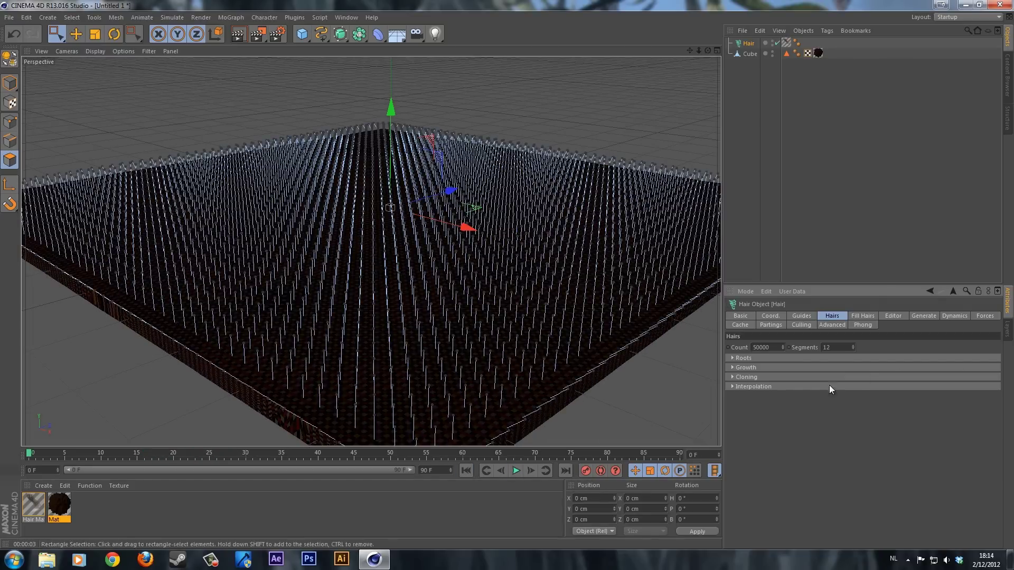
{"action": "left_click", "coordinate": [955, 316]}
{"action": "left_click", "coordinate": [732, 357]}
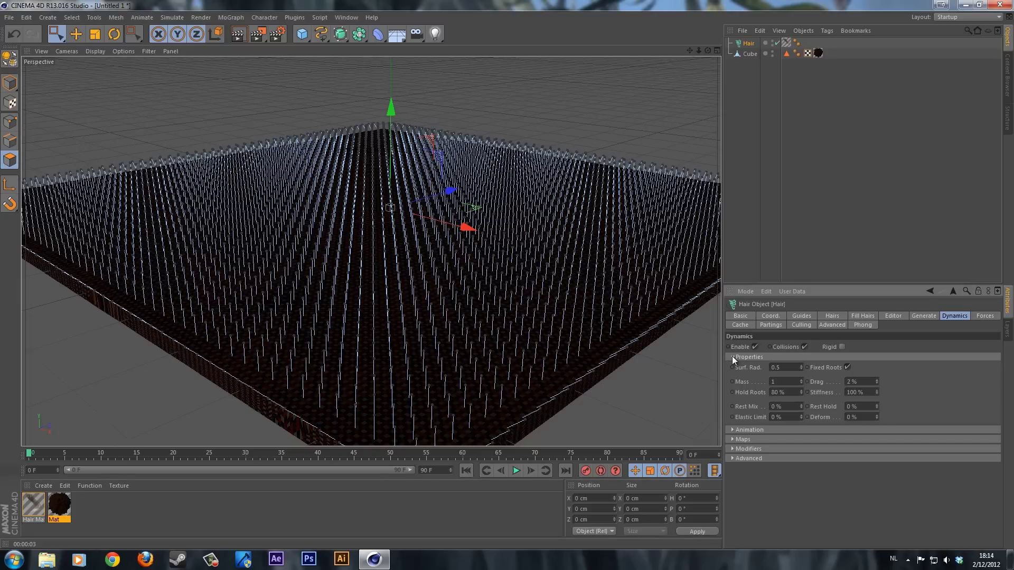
{"action": "double_click", "coordinate": [871, 405]}
{"action": "type", "text": "80"}
{"action": "key", "text": "Return"}
Step: Change the hair gradient's root colour to dark green
{"action": "double_click", "coordinate": [34, 504]}
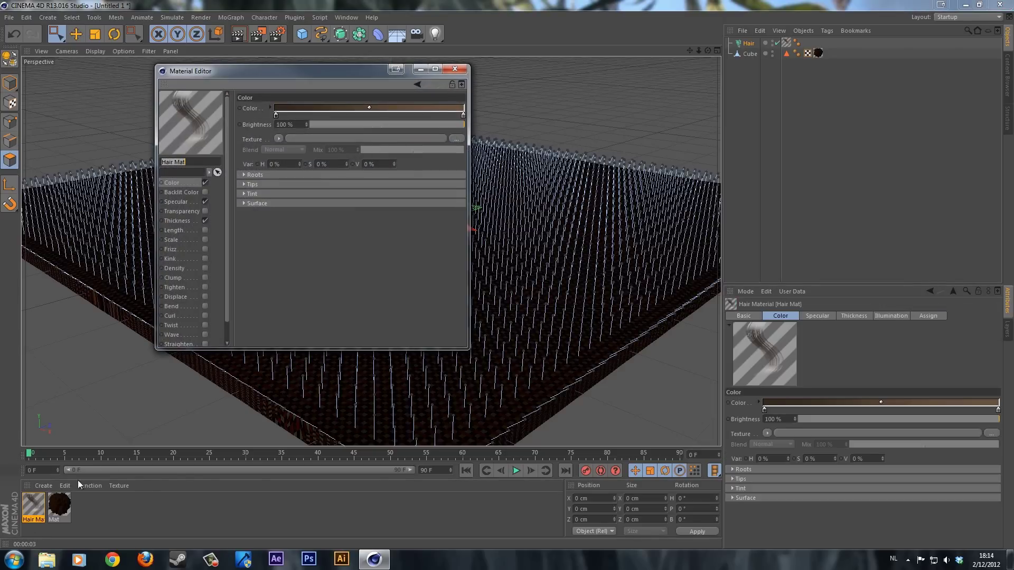
{"action": "left_click", "coordinate": [453, 71]}
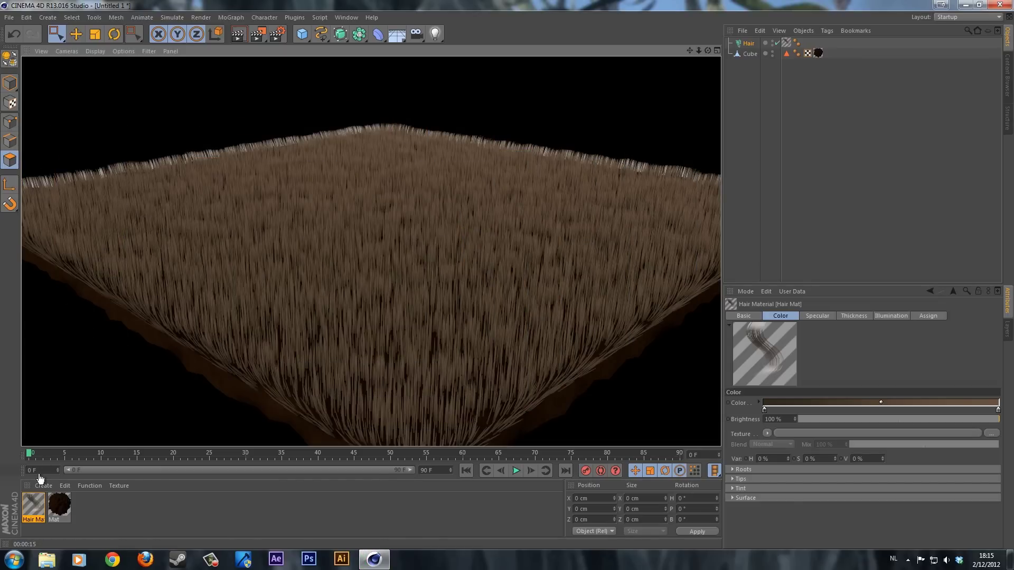
{"action": "double_click", "coordinate": [33, 505]}
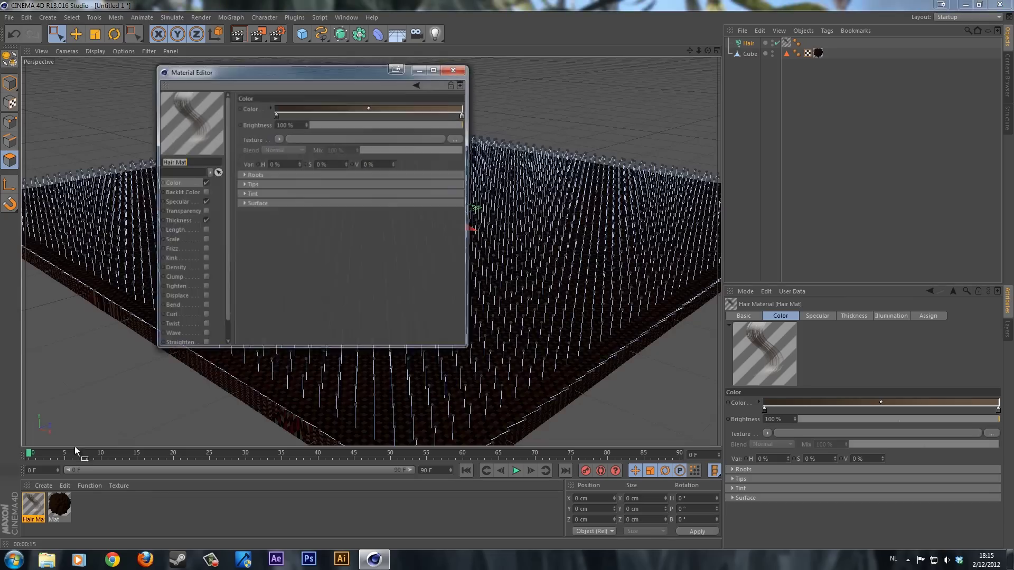
{"action": "double_click", "coordinate": [276, 114]}
{"action": "left_click", "coordinate": [284, 77]}
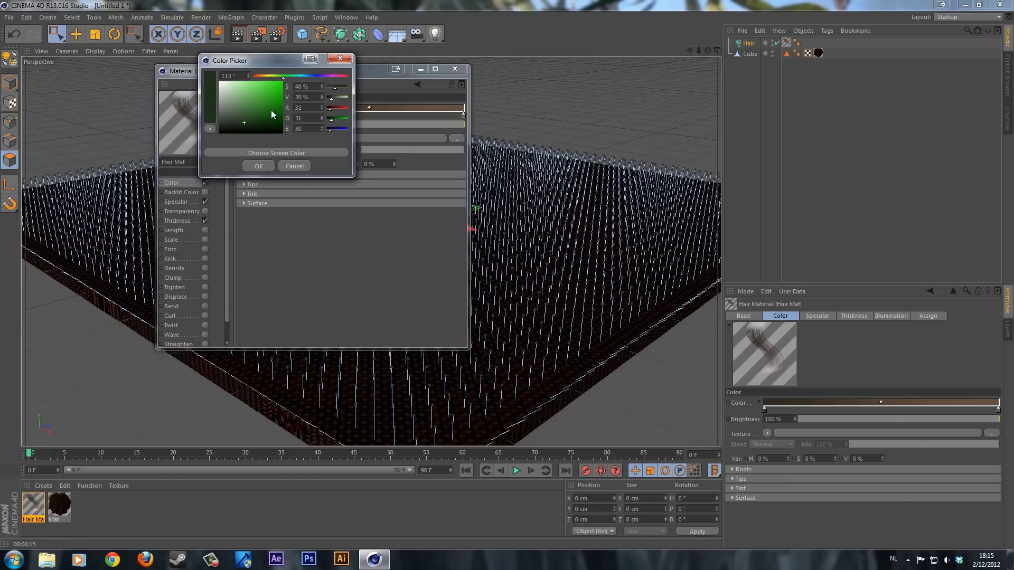
{"action": "left_click_drag", "start_coordinate": [272, 118], "coordinate": [272, 118]}
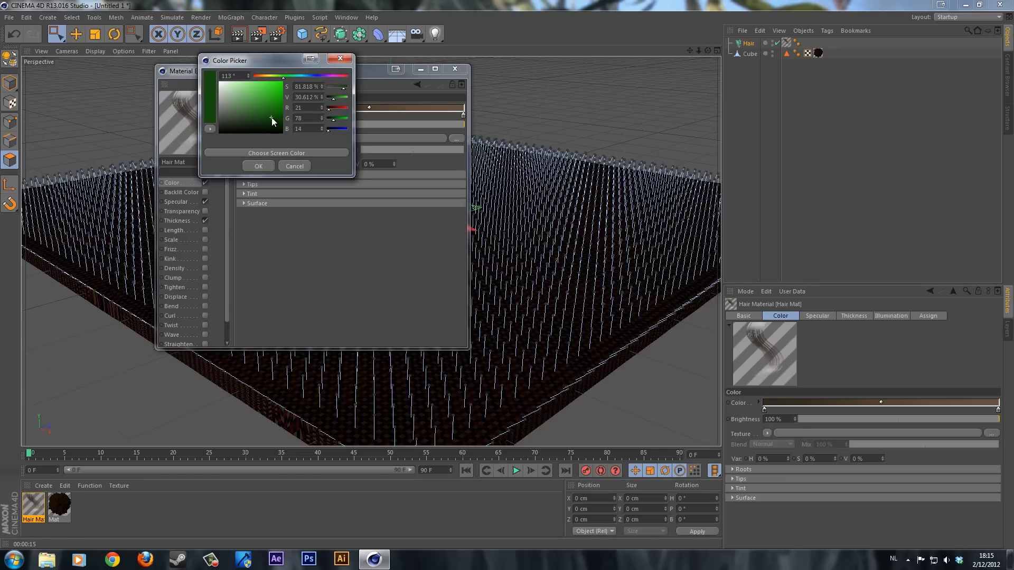
{"action": "left_click", "coordinate": [259, 165]}
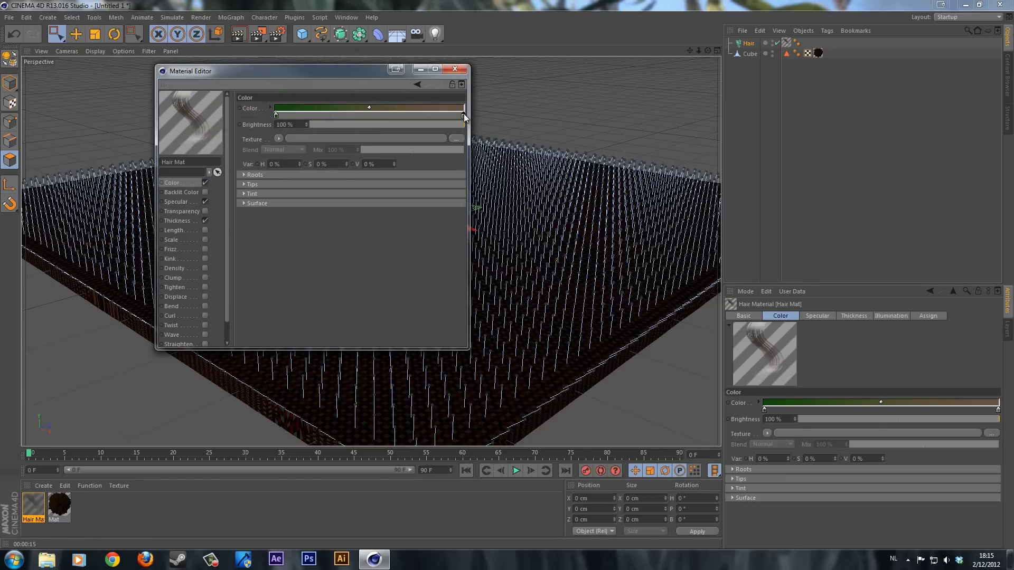
Step: Change the gradient's tip colour to a brighter green
{"action": "double_click", "coordinate": [464, 115]}
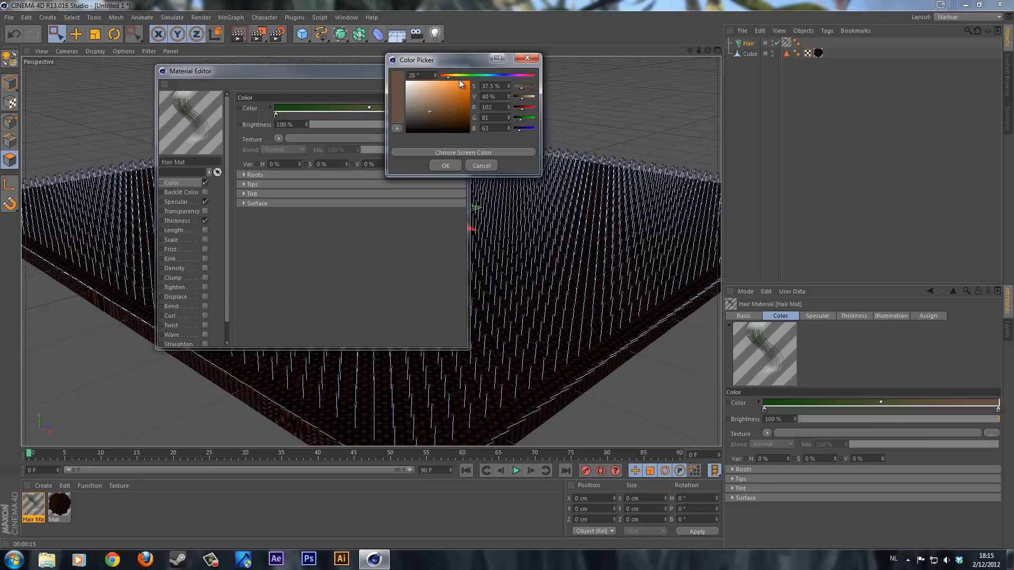
{"action": "left_click", "coordinate": [468, 76]}
{"action": "left_click_drag", "start_coordinate": [457, 110], "coordinate": [464, 111]}
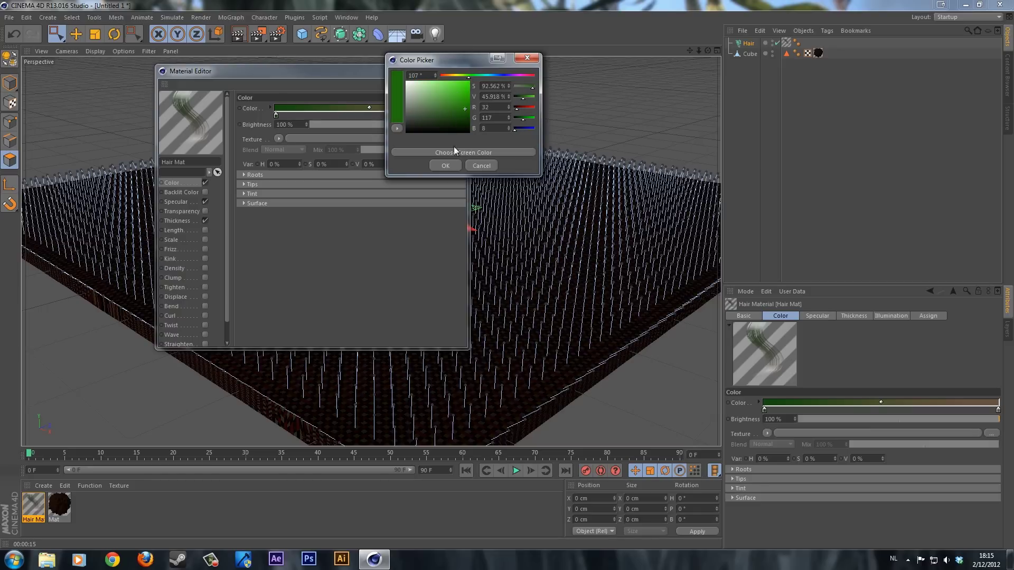
{"action": "left_click", "coordinate": [446, 165]}
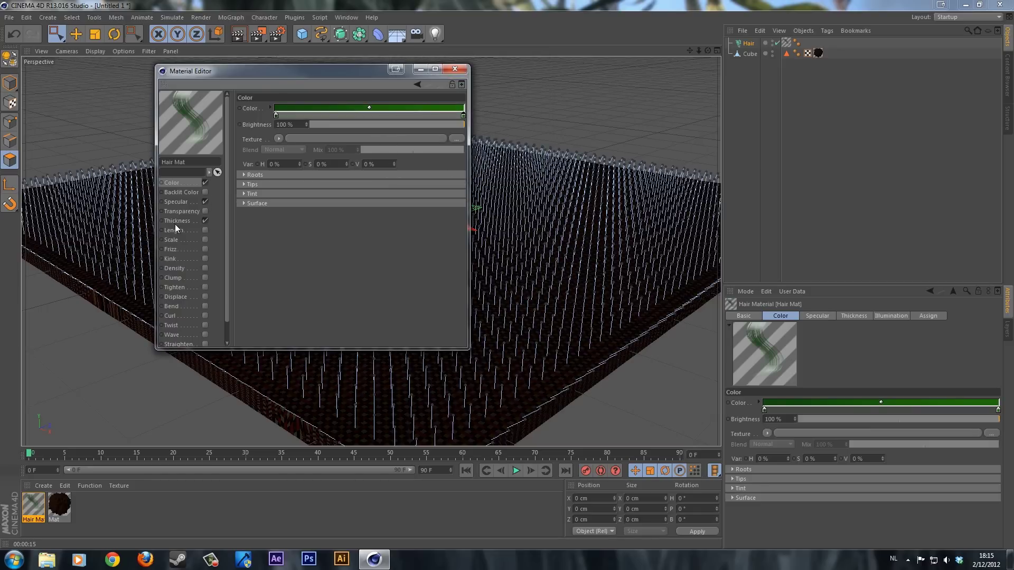
Step: Enable Length with 80 % variation and Frizz at 25 % on Hair Mat
{"action": "left_click", "coordinate": [198, 230]}
{"action": "left_click", "coordinate": [205, 231]}
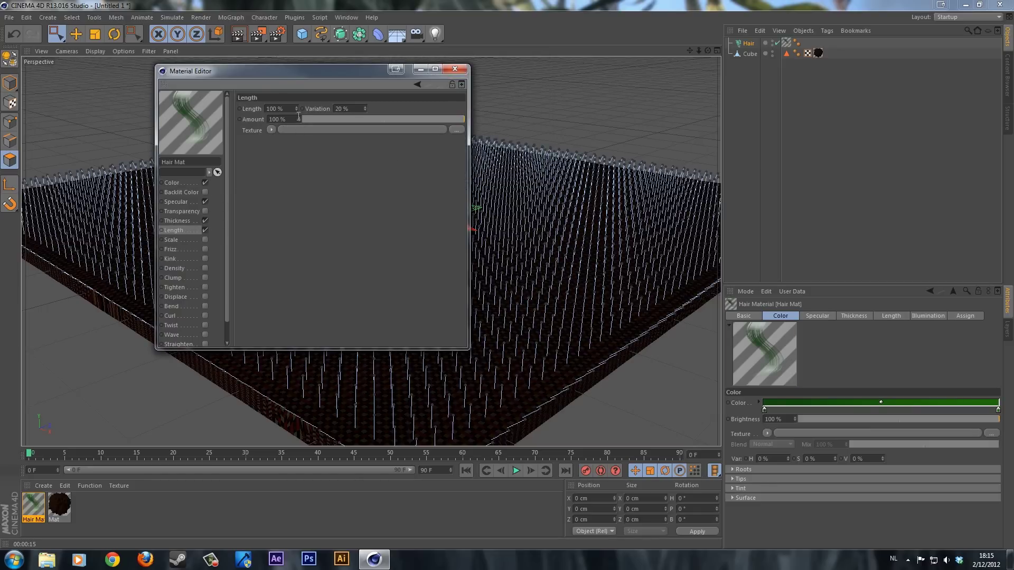
{"action": "double_click", "coordinate": [345, 109]}
{"action": "type", "text": "80"}
{"action": "key", "text": "Return"}
{"action": "left_click", "coordinate": [205, 250]}
{"action": "double_click", "coordinate": [285, 108]}
{"action": "type", "text": "25"}
{"action": "key", "text": "Return"}
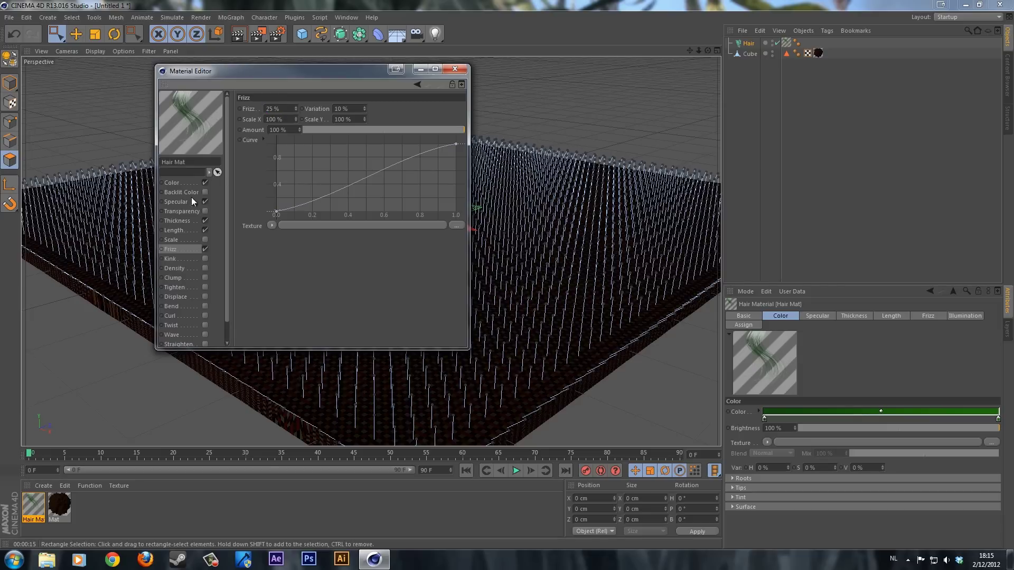
Step: Enable Kink at 15 % and Clump, then apply Hair Mat to the hair
{"action": "left_click", "coordinate": [205, 259]}
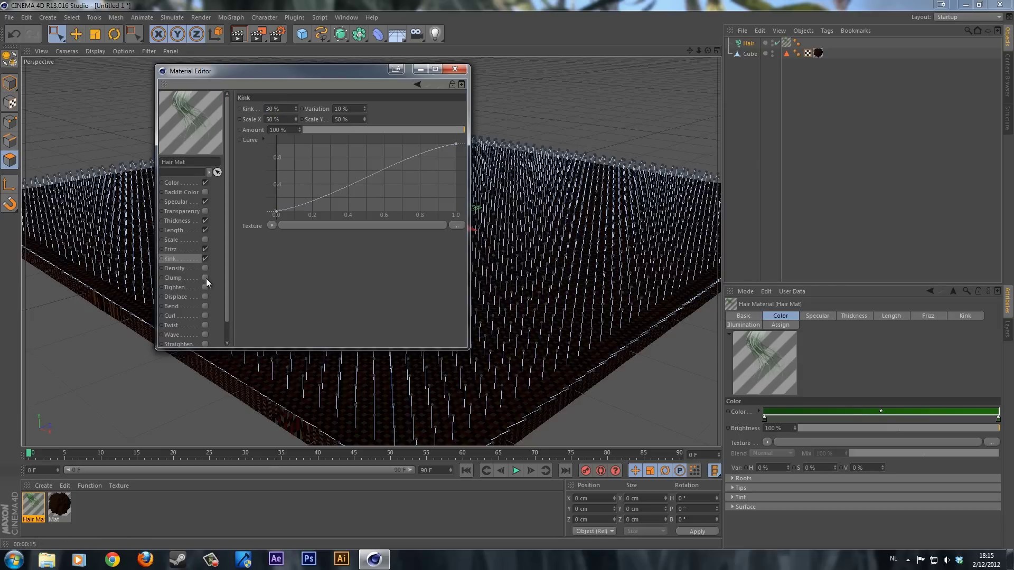
{"action": "left_click", "coordinate": [205, 278]}
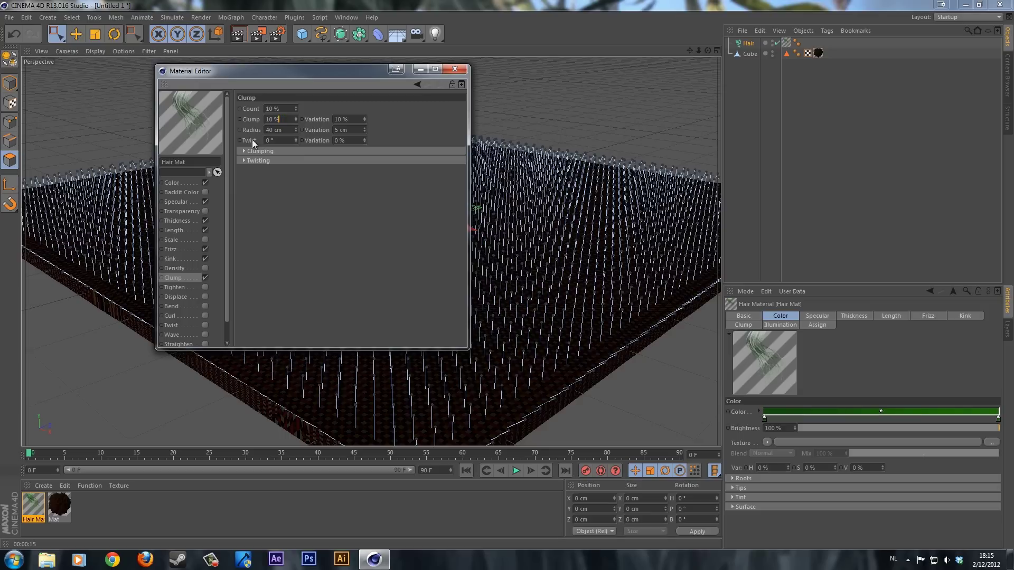
{"action": "left_click", "coordinate": [177, 258]}
{"action": "left_click_drag", "start_coordinate": [283, 108], "coordinate": [232, 106]}
{"action": "type", "text": "15"}
{"action": "key", "text": "Return"}
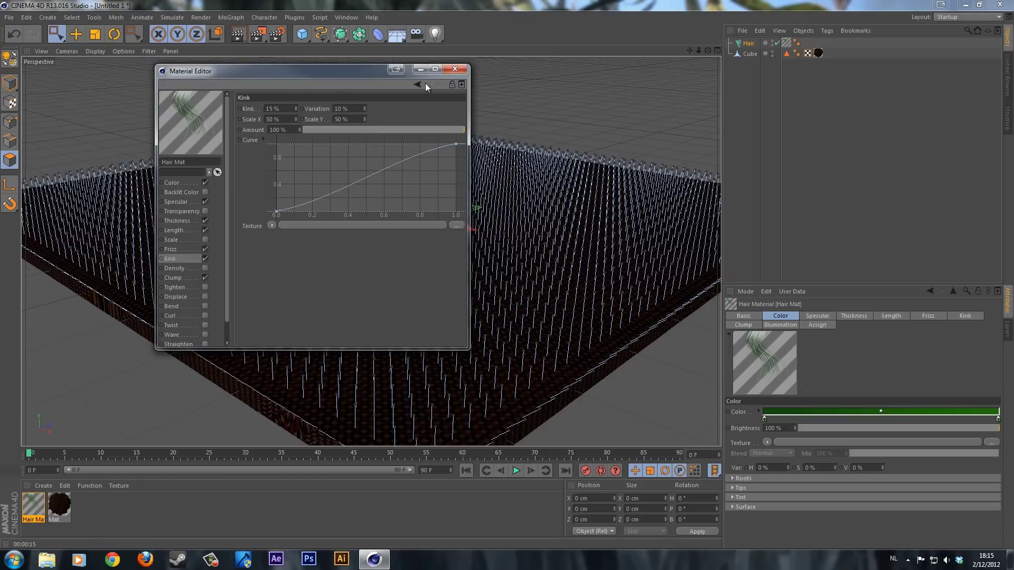
{"action": "left_click", "coordinate": [455, 70]}
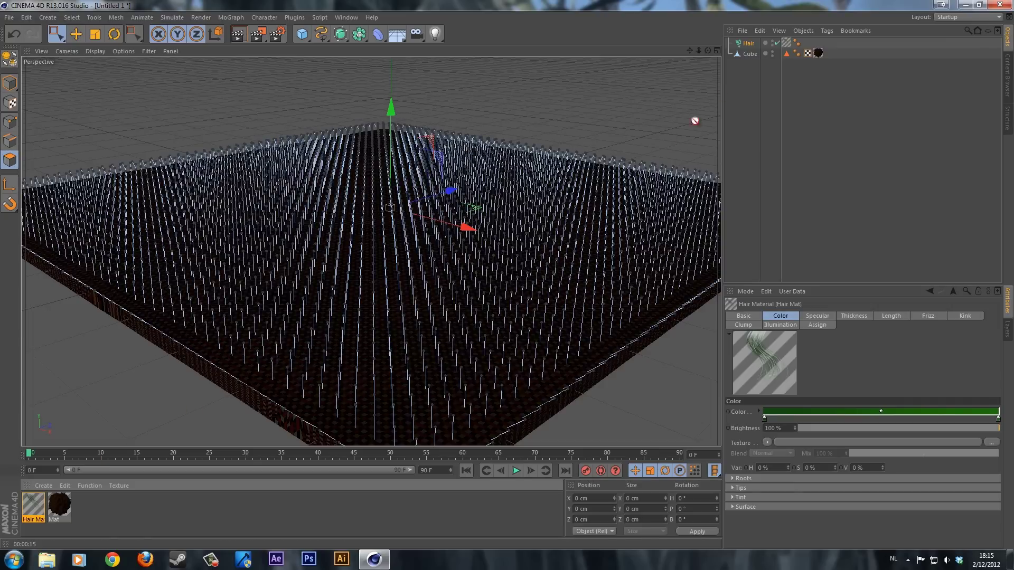
{"action": "left_click_drag", "start_coordinate": [45, 505], "coordinate": [635, 344]}
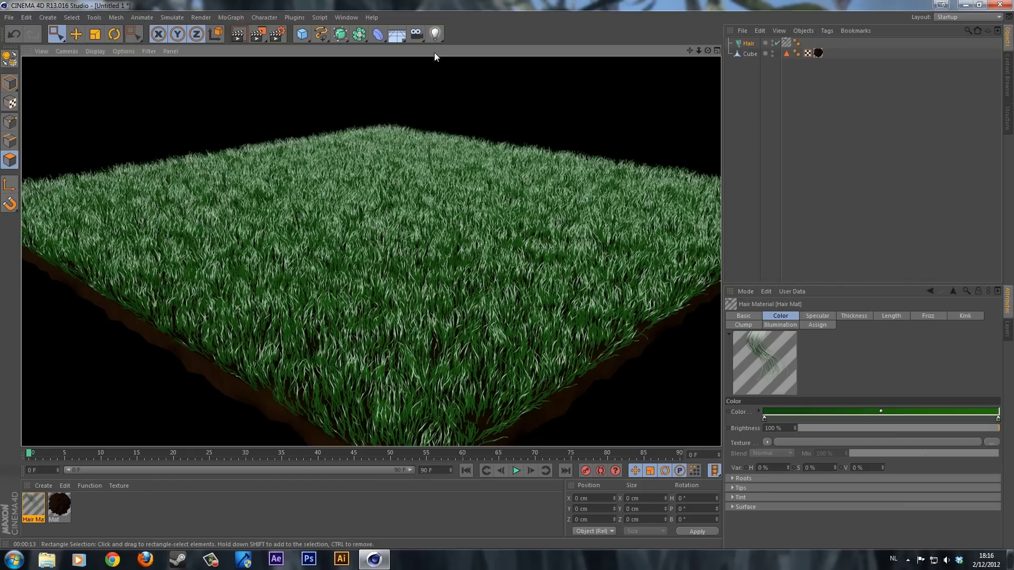
Step: Add a light and raise it above and behind the grass, to about Y 782 cm, Z 1555 cm
{"action": "left_click_drag", "start_coordinate": [435, 34], "coordinate": [496, 47]}
{"action": "scroll", "coordinate": [442, 173], "scroll_direction": "down", "scroll_amount": 6}
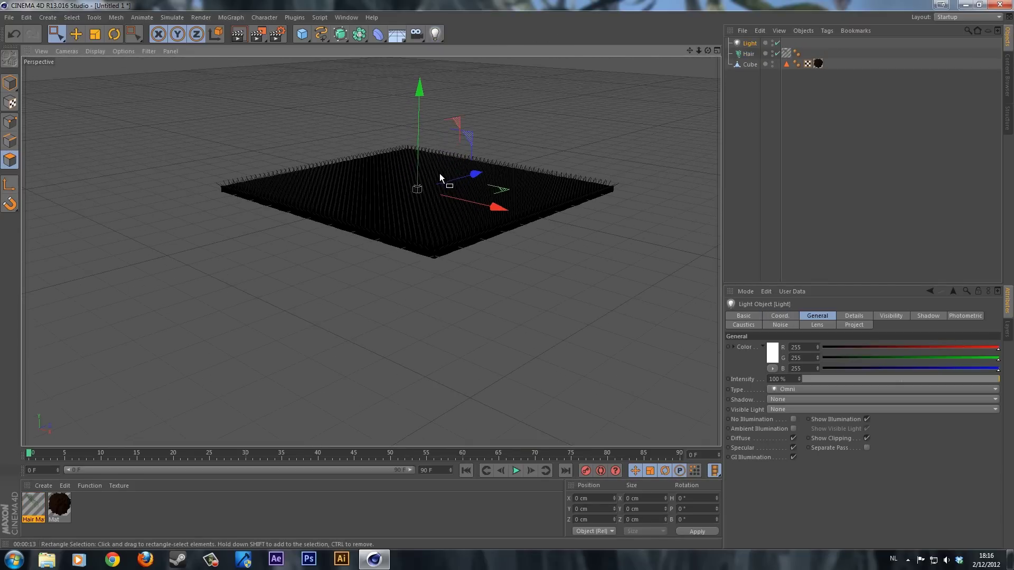
{"action": "scroll", "coordinate": [525, 216], "scroll_direction": "down", "scroll_amount": 4}
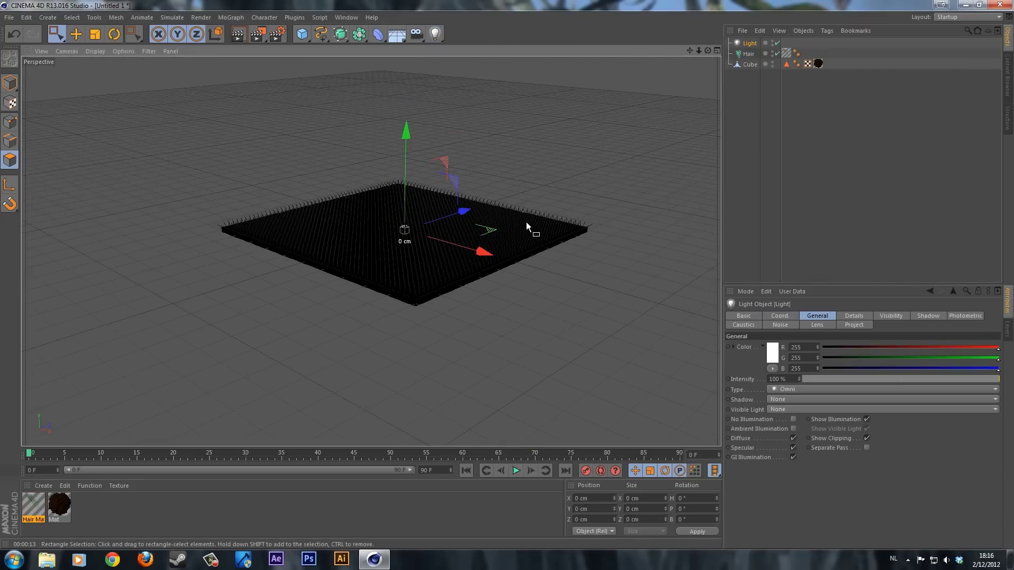
{"action": "scroll", "coordinate": [531, 243], "scroll_direction": "down", "scroll_amount": 2}
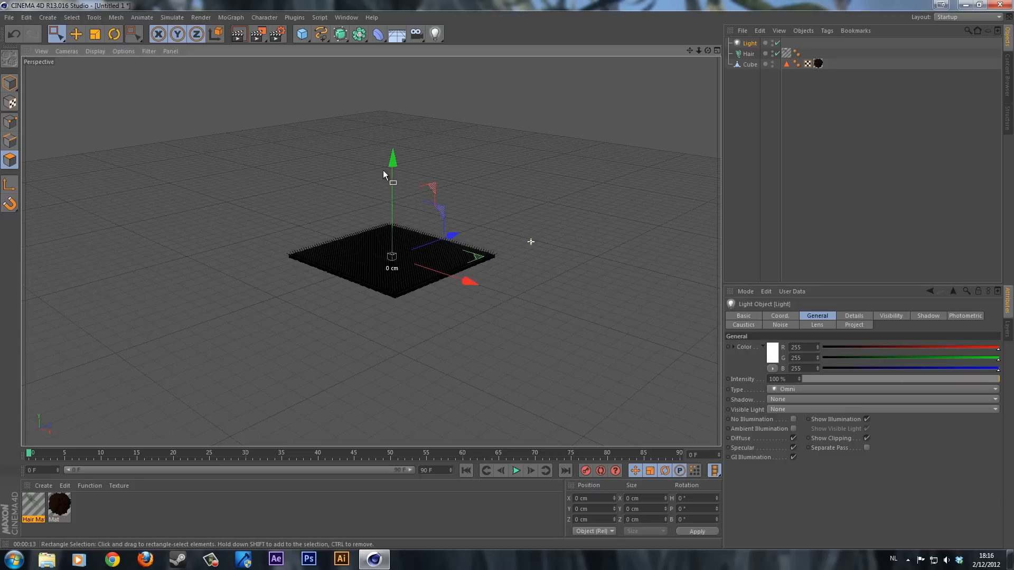
{"action": "left_click", "coordinate": [17, 84]}
{"action": "left_click_drag", "start_coordinate": [391, 182], "coordinate": [607, 147]}
Step: Give the light a pale peach colour (255, 223, 181) and Shadow Maps (Soft) shadows
{"action": "left_click", "coordinate": [772, 352]}
{"action": "left_click", "coordinate": [758, 315]}
{"action": "left_click_drag", "start_coordinate": [742, 323], "coordinate": [733, 317]}
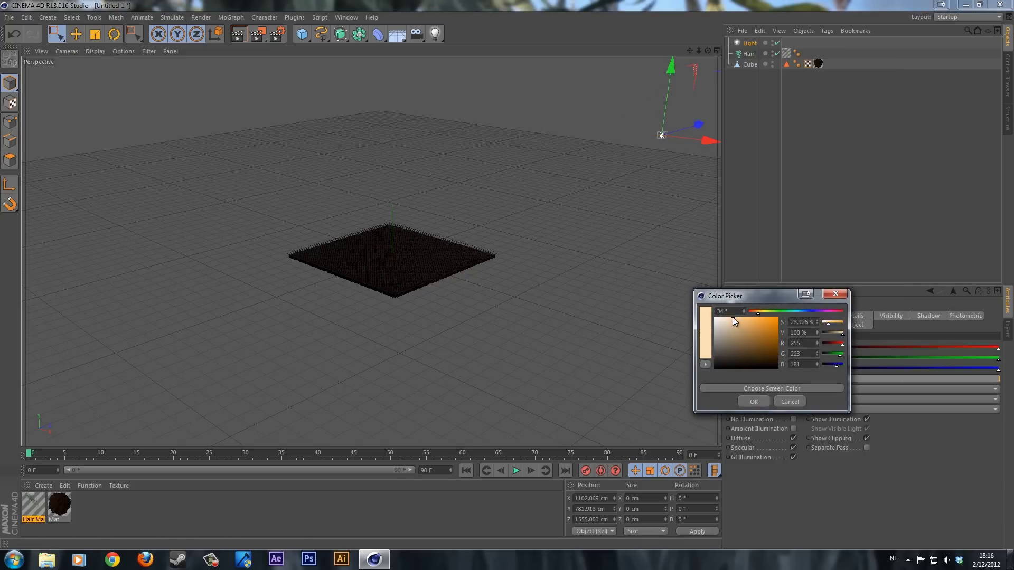
{"action": "left_click", "coordinate": [754, 401]}
{"action": "left_click", "coordinate": [779, 401]}
{"action": "left_click", "coordinate": [790, 419]}
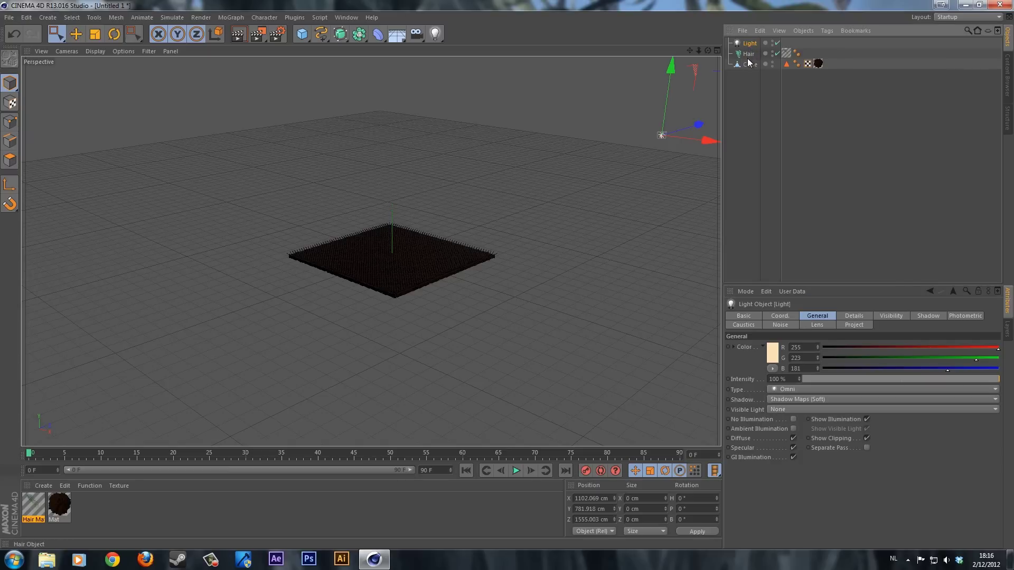
Step: Duplicate the light, move the copy in front of the grass, and colour it light blue
{"action": "left_click_drag", "start_coordinate": [750, 44], "coordinate": [759, 42], "text": "ctrl"}
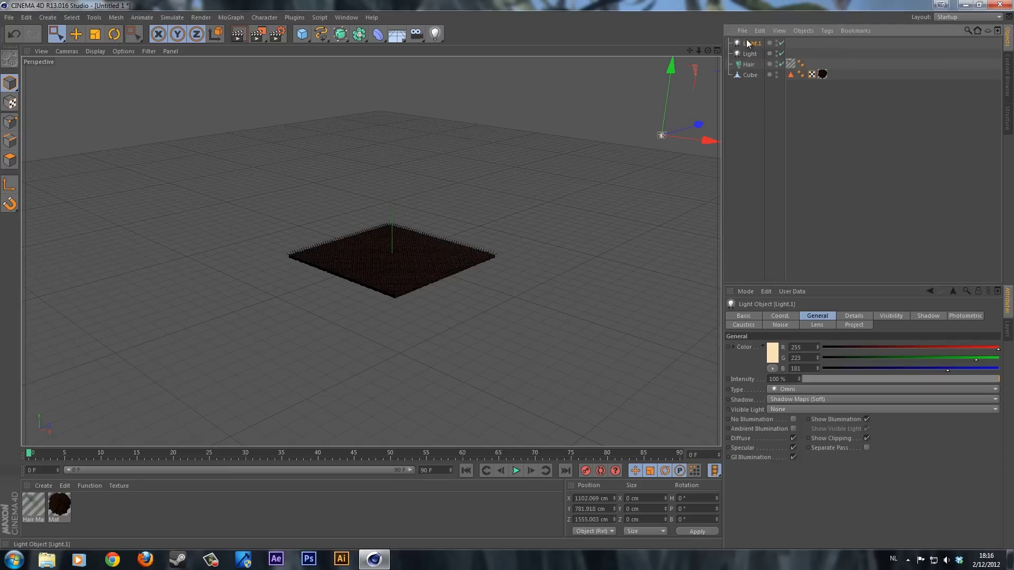
{"action": "left_click_drag", "start_coordinate": [702, 126], "coordinate": [30, 246]}
{"action": "left_click", "coordinate": [772, 354]}
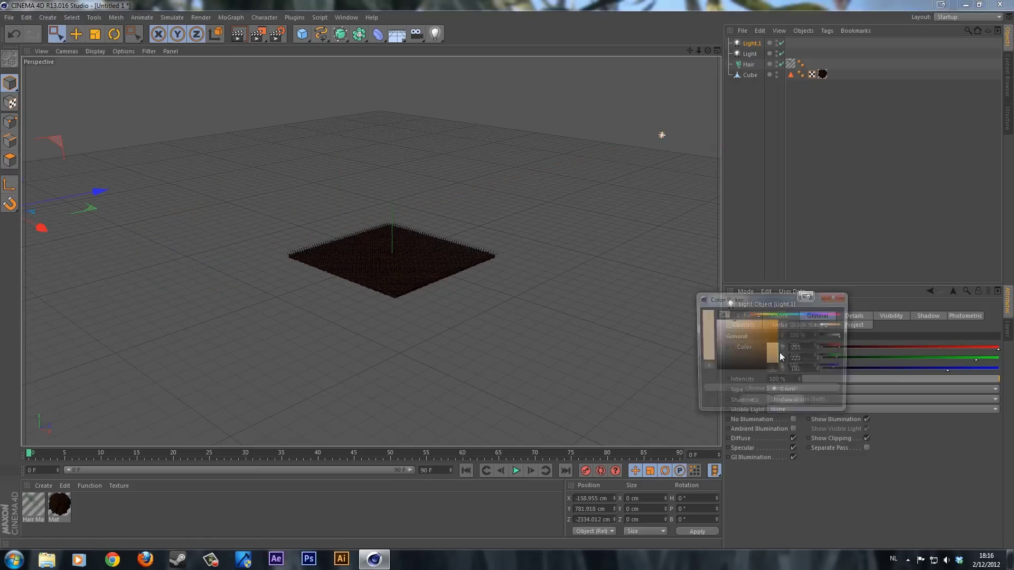
{"action": "left_click", "coordinate": [801, 316]}
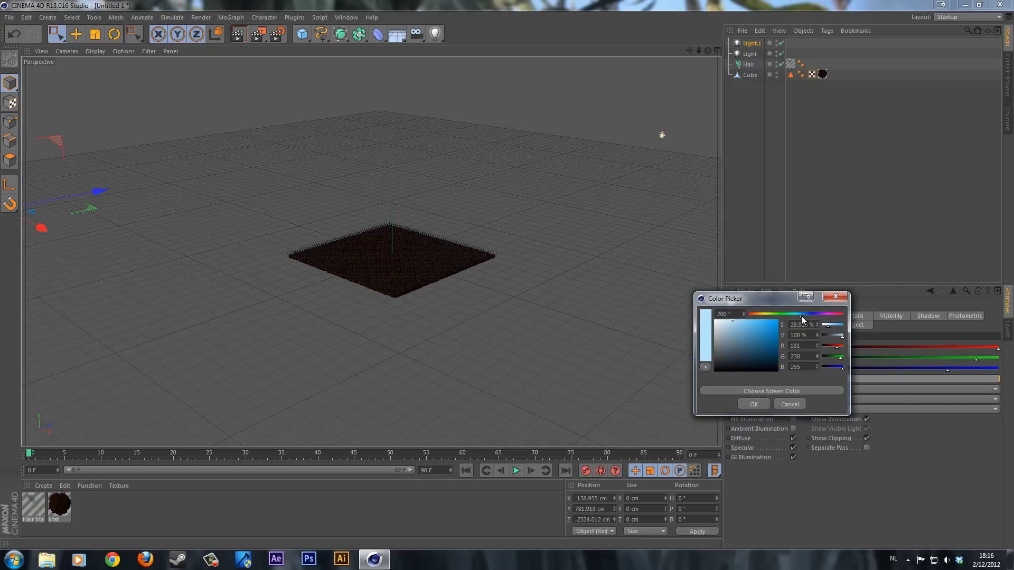
{"action": "left_click", "coordinate": [750, 405]}
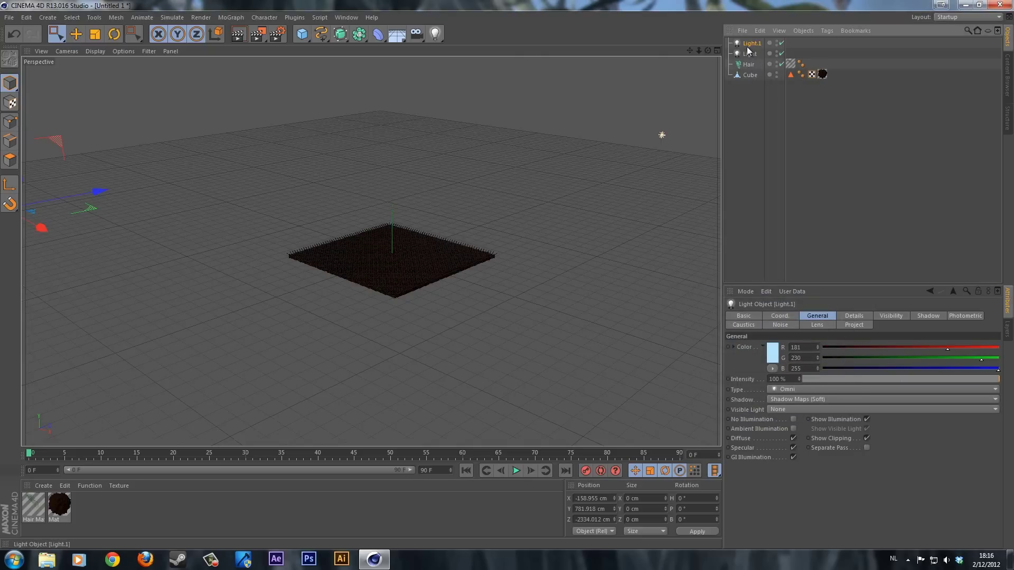
Step: Add a third light off to the right side at 40% intensity with a white colour
{"action": "key", "text": "ctrl+c"}
{"action": "key", "text": "ctrl+v"}
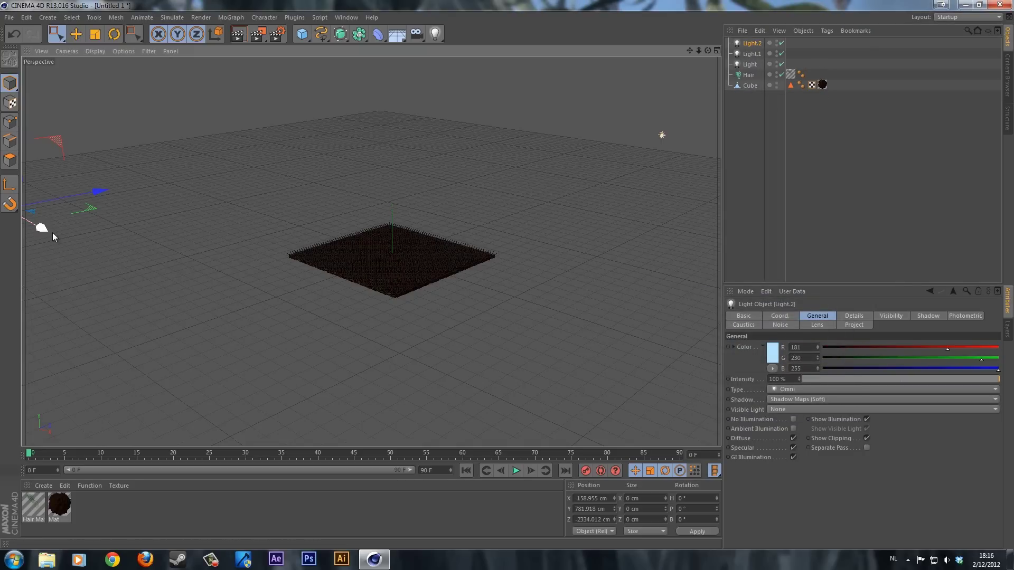
{"action": "left_click_drag", "start_coordinate": [47, 229], "coordinate": [492, 267]}
{"action": "left_click", "coordinate": [781, 380]}
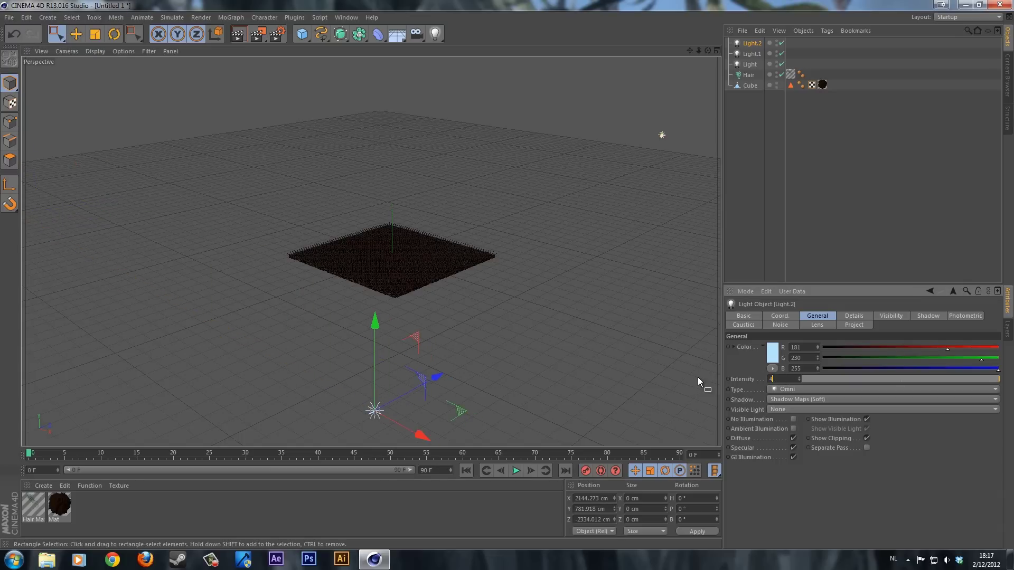
{"action": "left_click", "coordinate": [772, 353]}
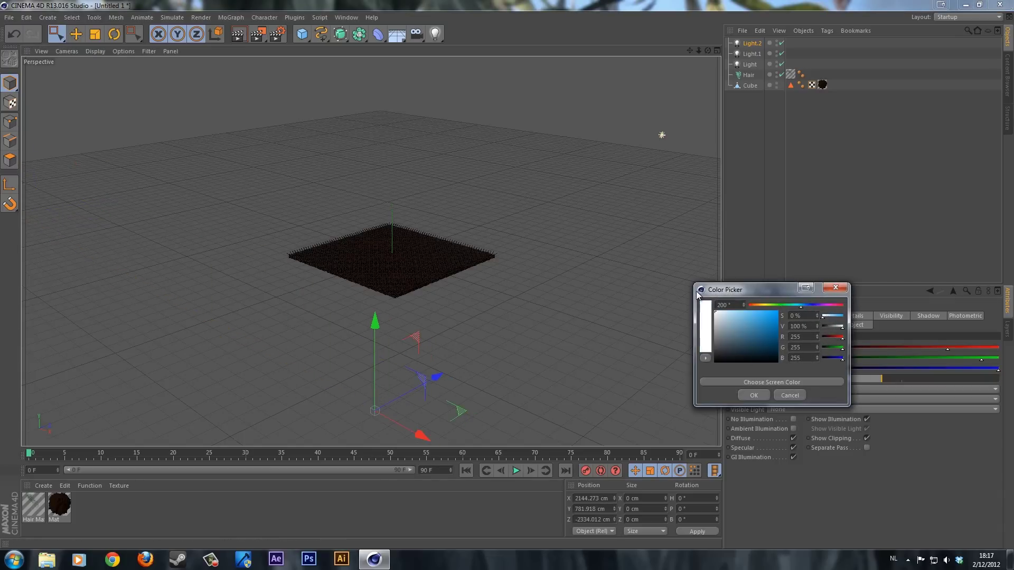
{"action": "left_click", "coordinate": [753, 395]}
{"action": "scroll", "coordinate": [394, 210], "scroll_direction": "up", "scroll_amount": 2}
{"action": "scroll", "coordinate": [417, 285], "scroll_direction": "up", "scroll_amount": 5}
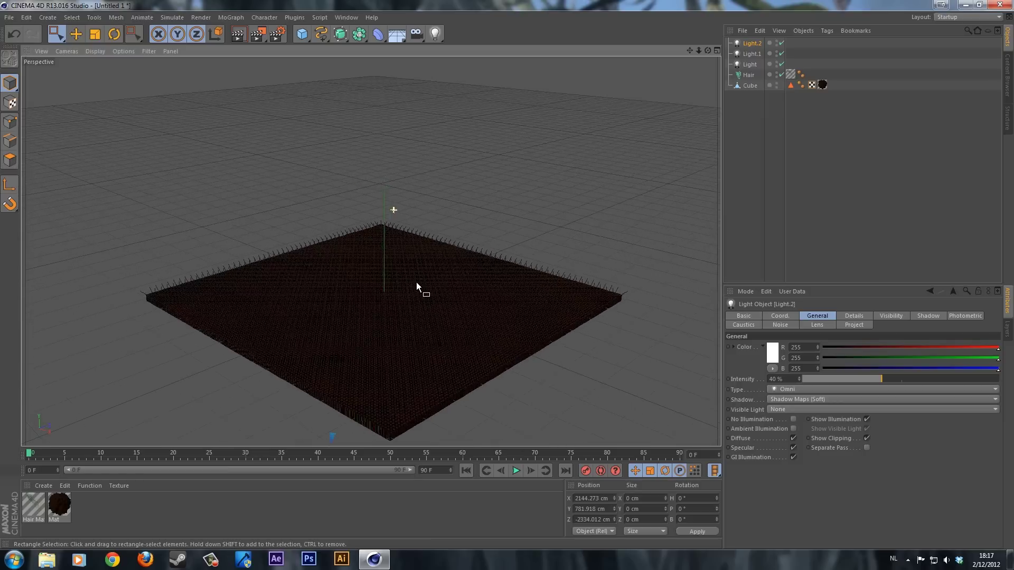
Step: Zoom the viewport in on the grass plane to preview the new lighting
{"action": "scroll", "coordinate": [427, 255], "scroll_direction": "up", "scroll_amount": 1}
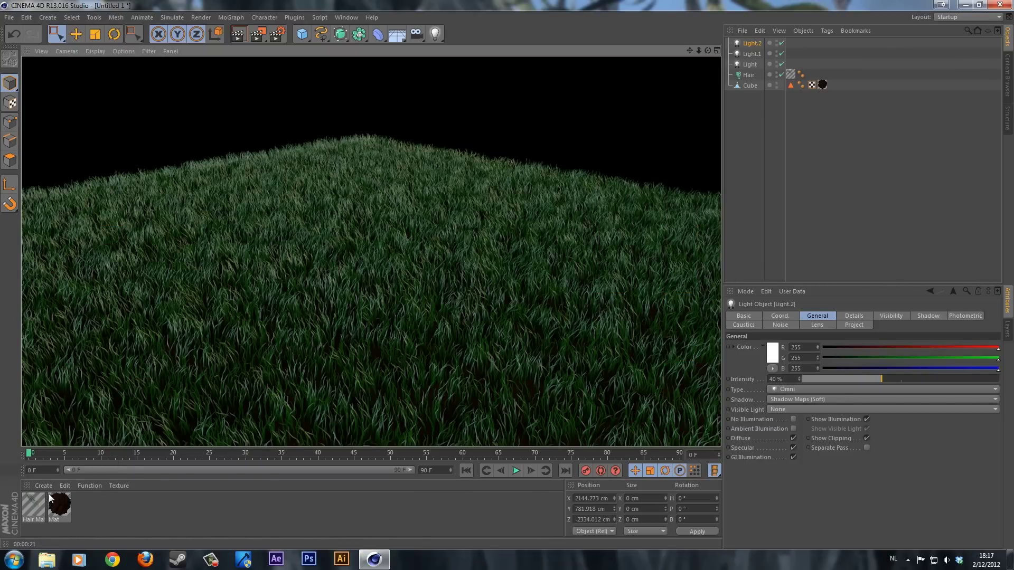
Step: Set the Hair Mat material's Frizz to 15%
{"action": "double_click", "coordinate": [30, 503]}
{"action": "left_click", "coordinate": [181, 257]}
{"action": "left_click", "coordinate": [174, 277]}
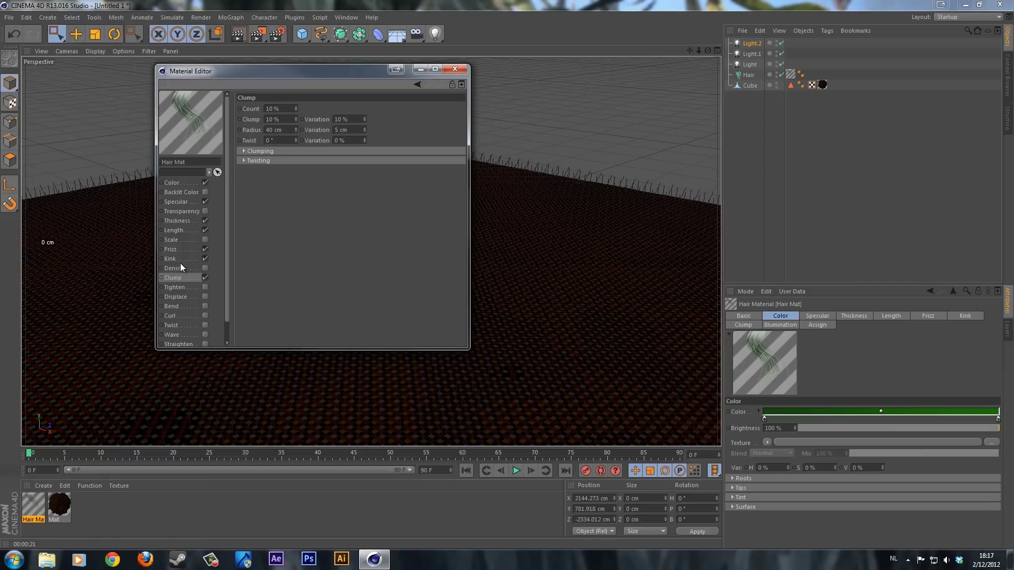
{"action": "left_click", "coordinate": [176, 258]}
{"action": "left_click", "coordinate": [174, 249]}
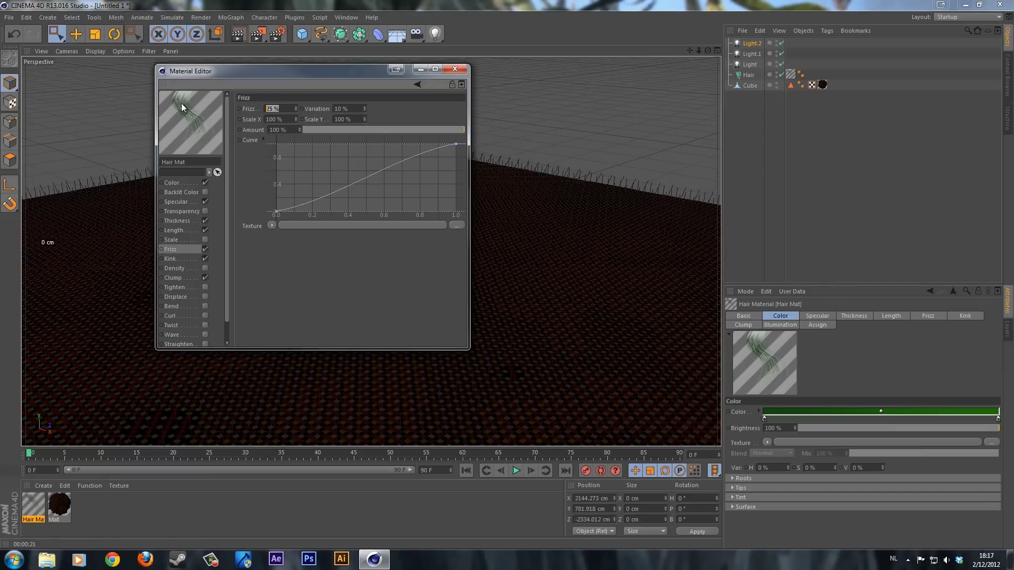
{"action": "double_click", "coordinate": [280, 109]}
{"action": "type", "text": "15"}
{"action": "key", "text": "Return"}
{"action": "left_click", "coordinate": [454, 68]}
Step: Raise the Hair object's hair Count to 80000
{"action": "left_click", "coordinate": [759, 75]}
{"action": "left_click", "coordinate": [831, 316]}
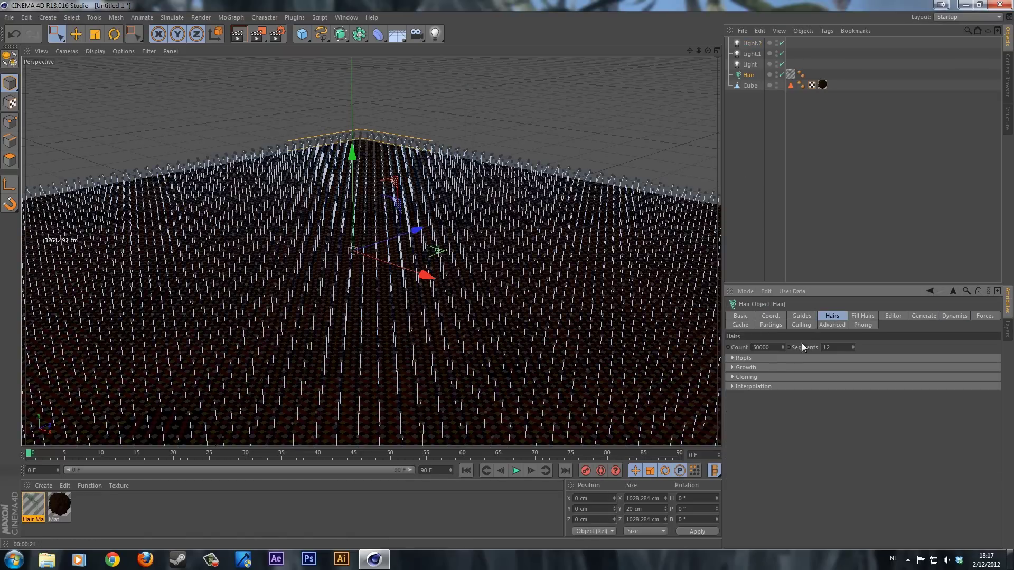
{"action": "double_click", "coordinate": [774, 346]}
{"action": "type", "text": "80000"}
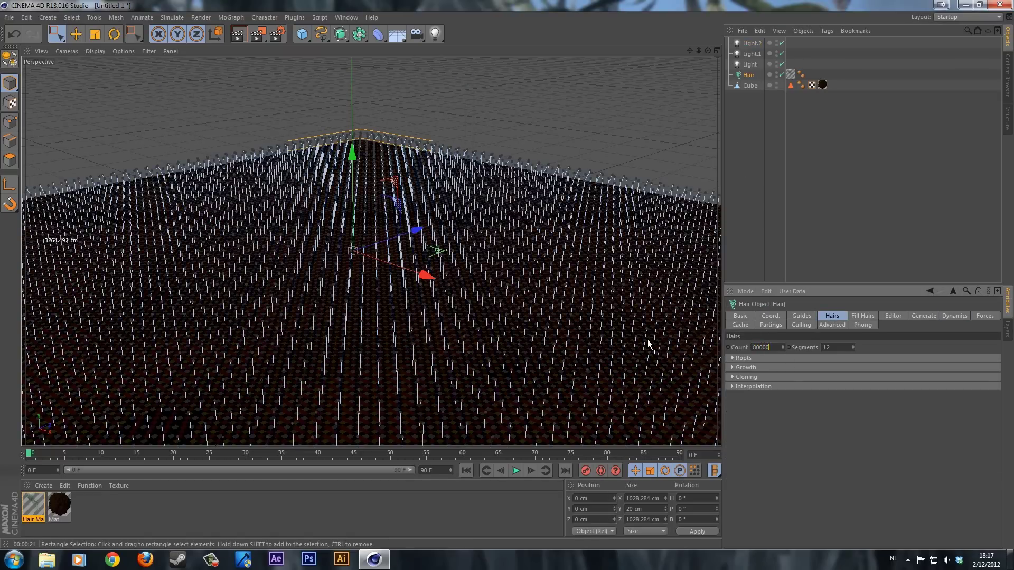
{"action": "key", "text": "Return"}
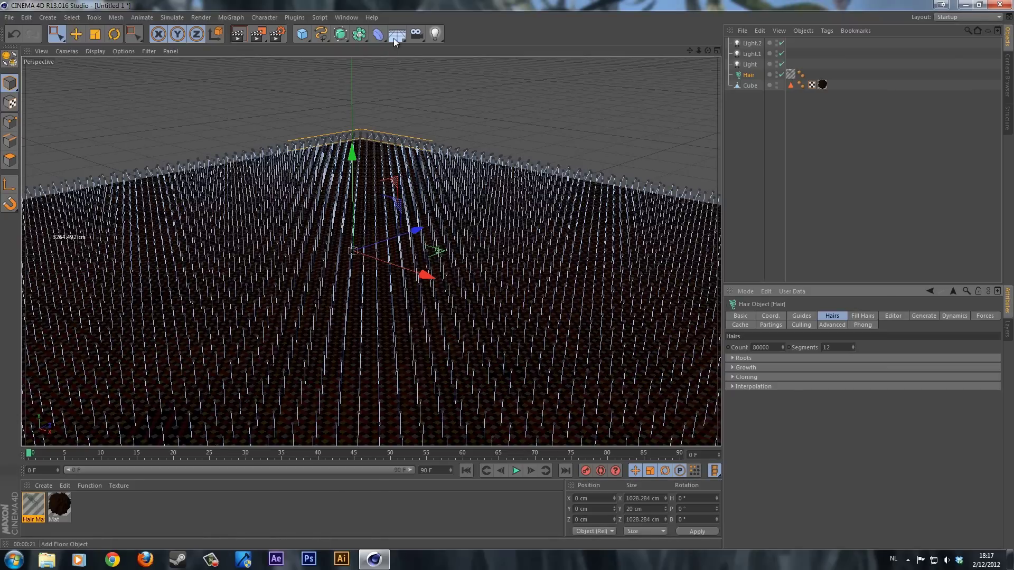
Step: Create a Physical Sky, load the cloudy blue sky preset, and set Sun Intensity to 130%
{"action": "left_click_drag", "start_coordinate": [395, 36], "coordinate": [519, 45]}
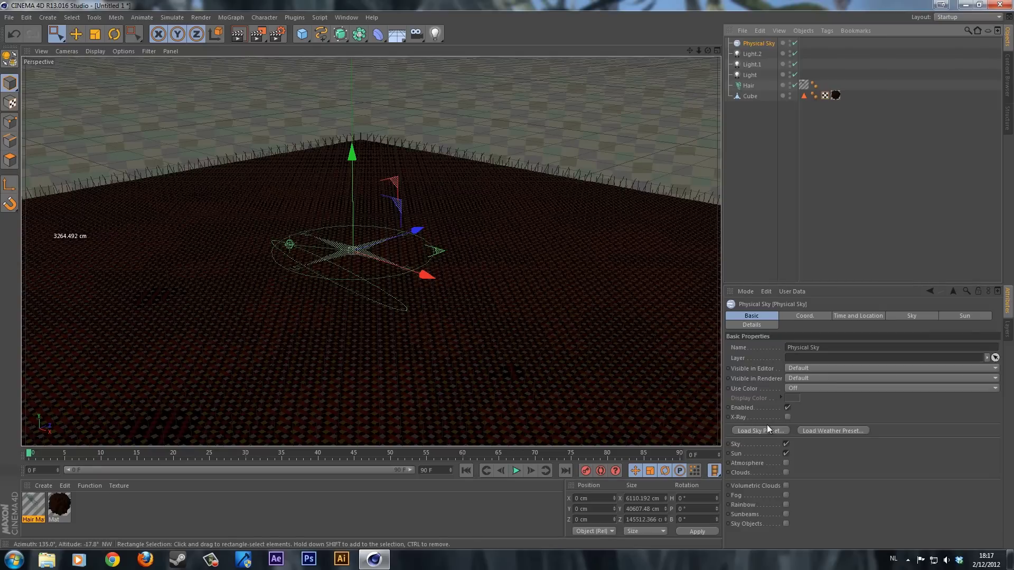
{"action": "left_click", "coordinate": [771, 430]}
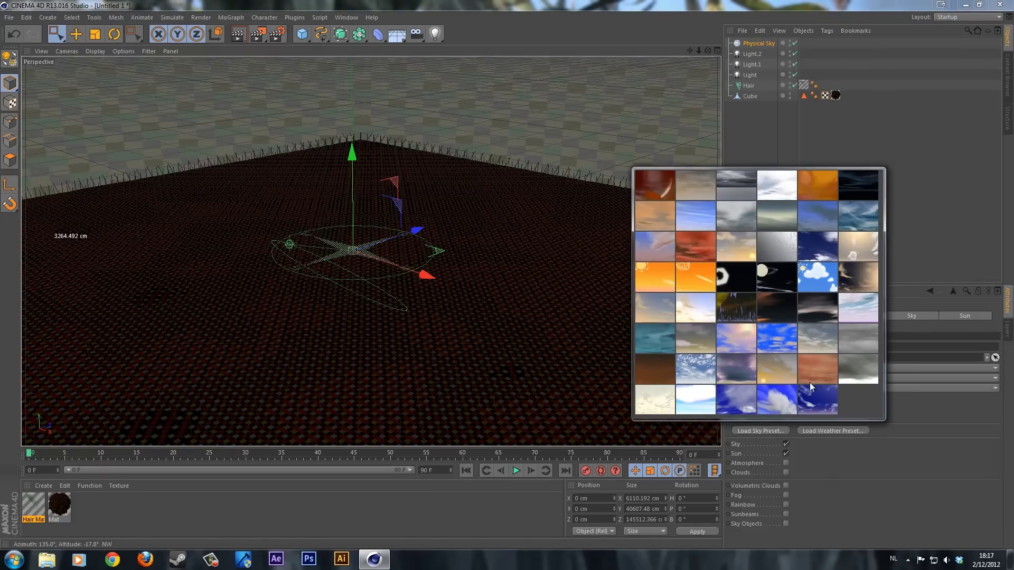
{"action": "left_click", "coordinate": [698, 368]}
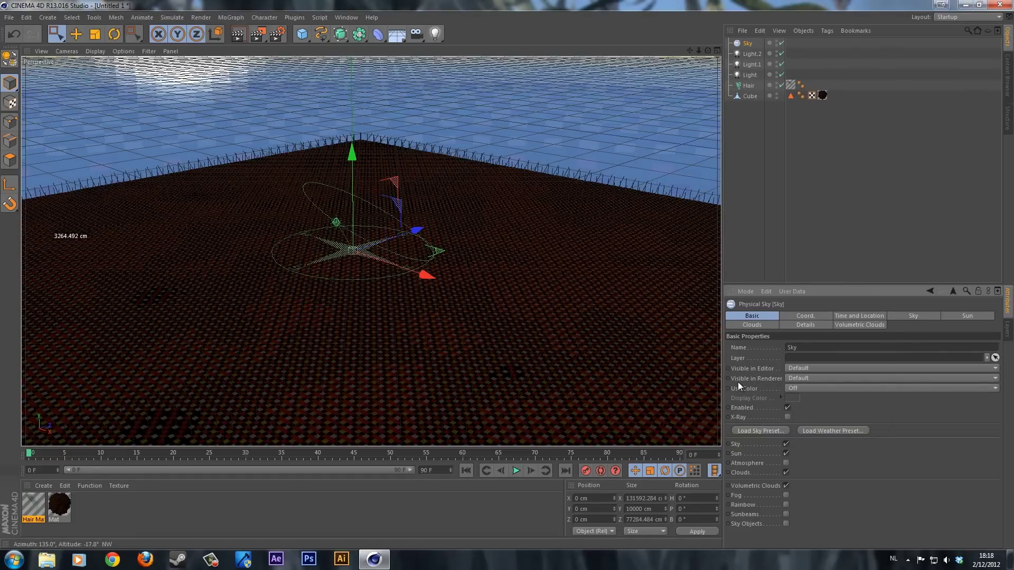
{"action": "left_click", "coordinate": [968, 315]}
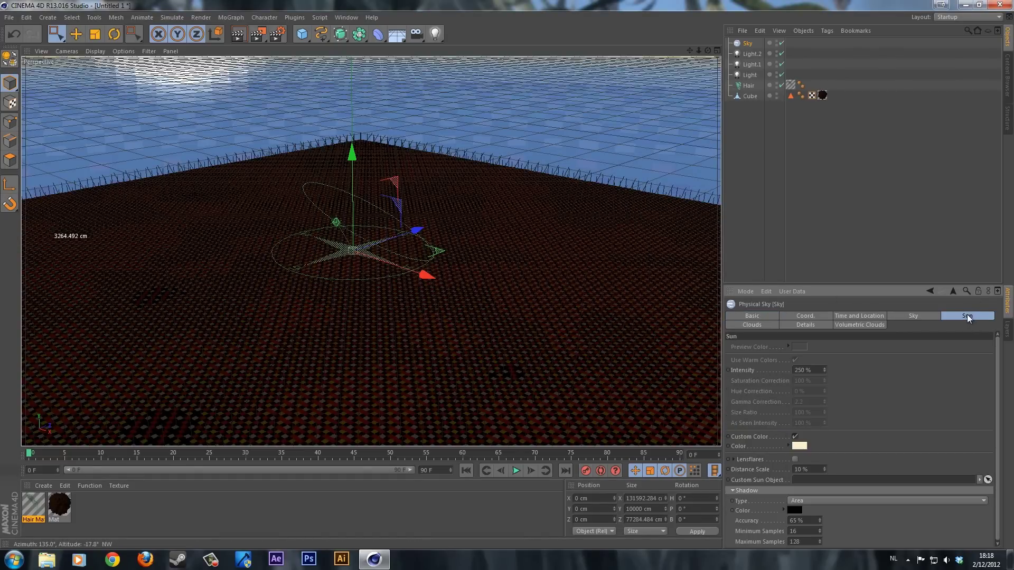
{"action": "left_click", "coordinate": [803, 369]}
{"action": "type", "text": "130"}
{"action": "key", "text": "Return"}
Step: Add a camera and orbit down to a low ground-level view across the grass
{"action": "left_click_drag", "start_coordinate": [417, 34], "coordinate": [465, 42]}
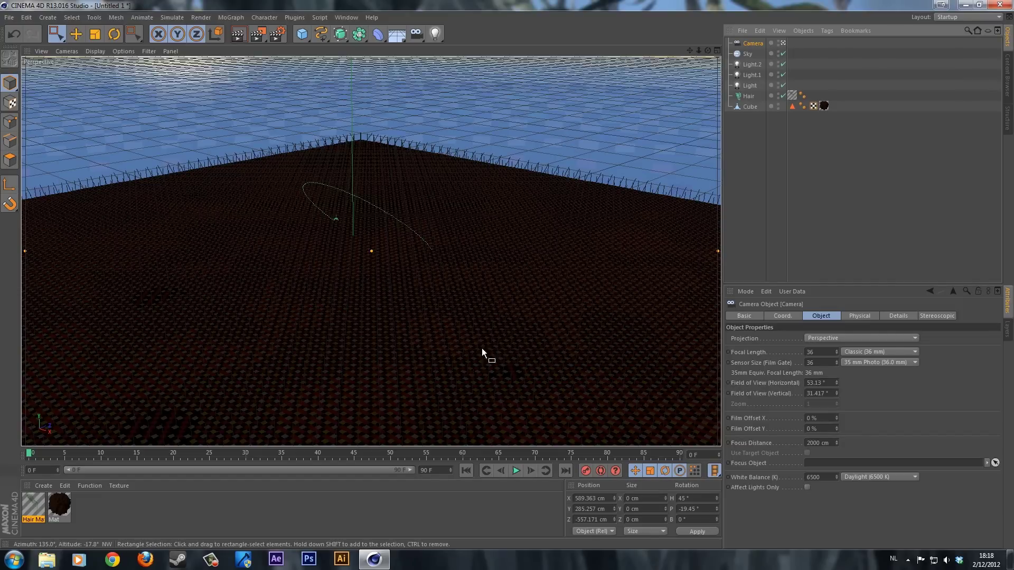
{"action": "left_click_drag", "start_coordinate": [496, 297], "coordinate": [562, 241], "text": "alt"}
{"action": "mouse_move", "coordinate": [518, 278]}
{"action": "right_mouse_down", "text": "alt"}
{"action": "mouse_move", "coordinate": [516, 261]}
{"action": "mouse_move", "coordinate": [507, 281]}
{"action": "right_mouse_up", "text": "alt"}
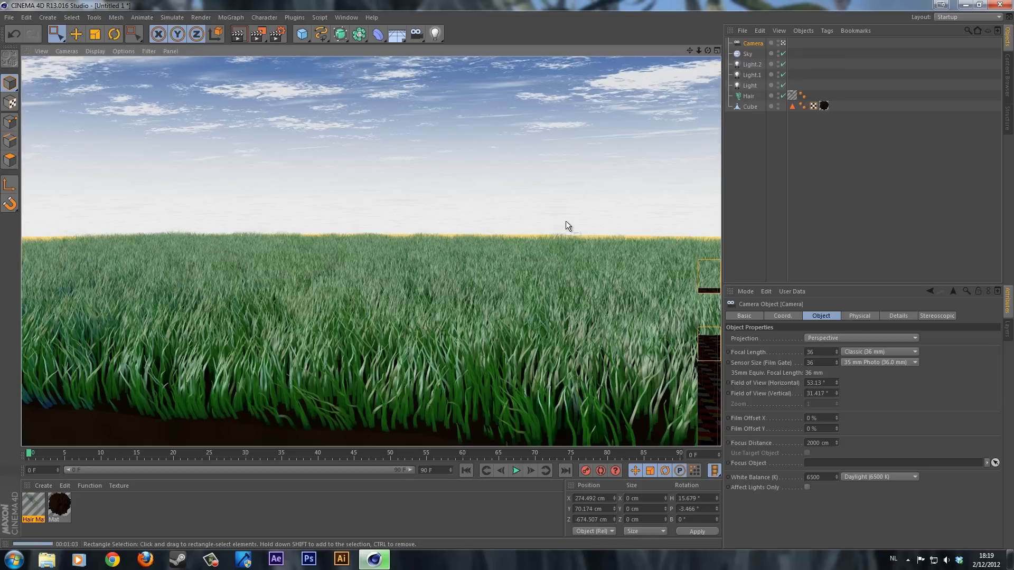
Step: Add a Landscape object, scale it taller and deeper, and rotate its heading to -74°
{"action": "left_click", "coordinate": [305, 33]}
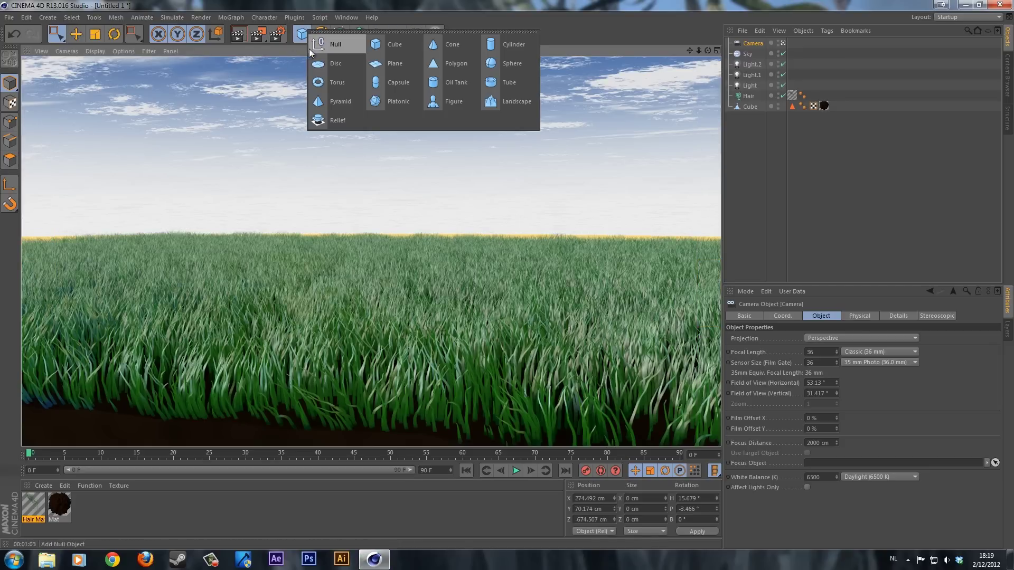
{"action": "left_click", "coordinate": [503, 103]}
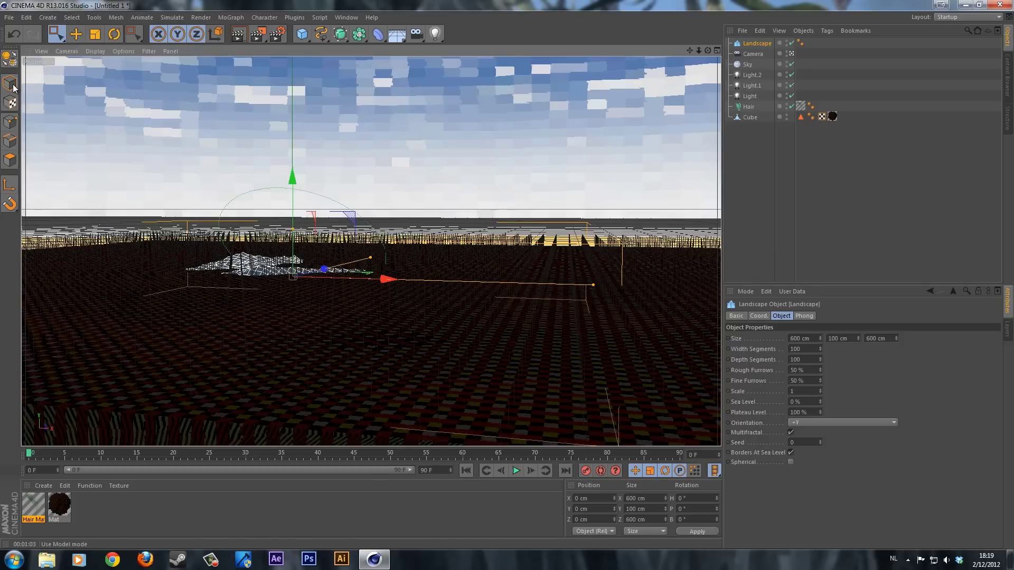
{"action": "left_click_drag", "start_coordinate": [293, 231], "coordinate": [316, 151]}
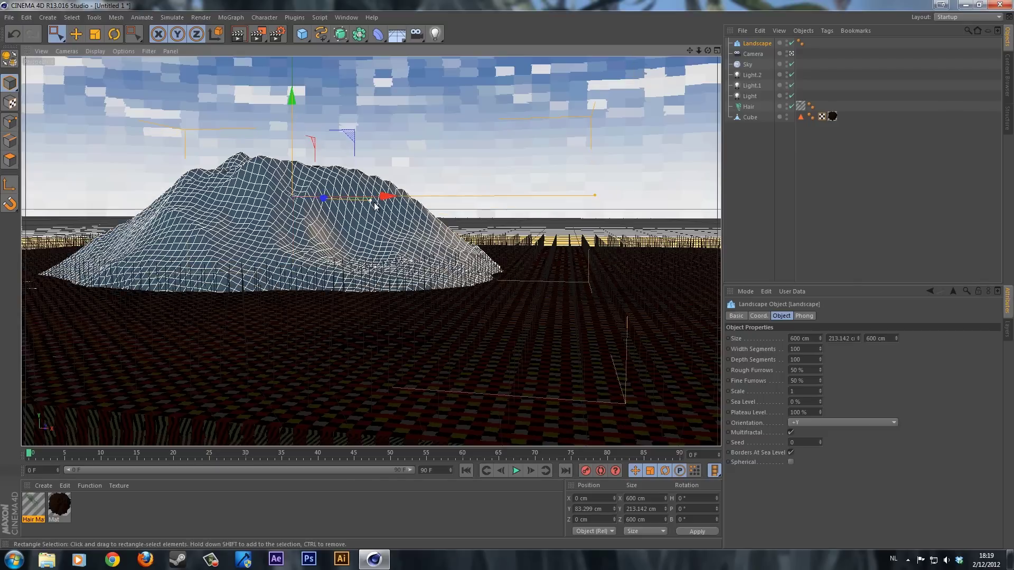
{"action": "left_click_drag", "start_coordinate": [372, 201], "coordinate": [409, 202]}
{"action": "key", "text": "r"}
{"action": "mouse_move", "coordinate": [327, 196]}
{"action": "left_mouse_down"}
{"action": "mouse_move", "coordinate": [298, 210]}
{"action": "mouse_move", "coordinate": [324, 193]}
{"action": "mouse_move", "coordinate": [360, 197]}
{"action": "mouse_move", "coordinate": [326, 191]}
{"action": "left_mouse_up"}
{"action": "key", "text": "e"}
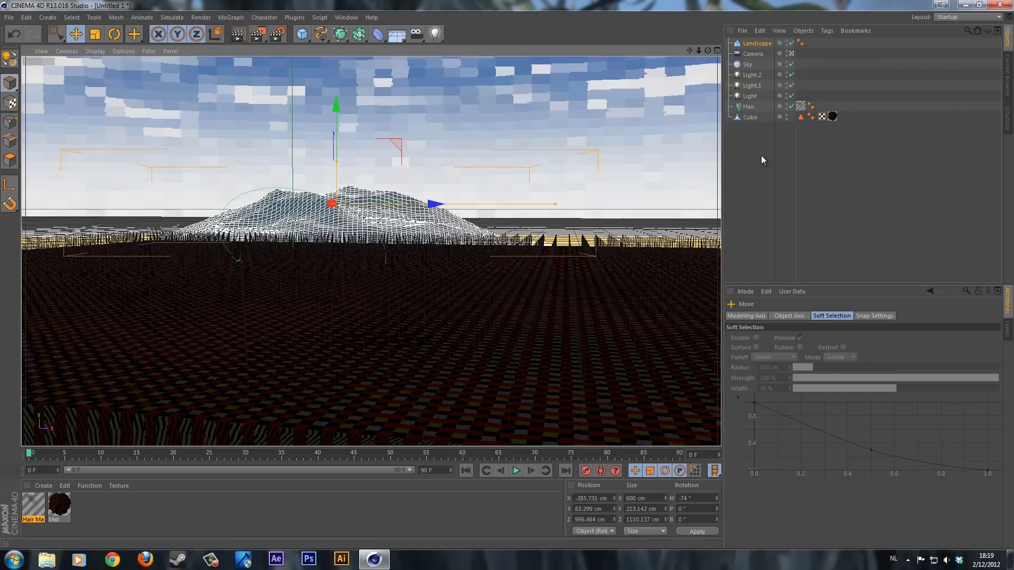
Step: Set the landscape's Width and Depth Segments to 170 and move it further left
{"action": "left_click", "coordinate": [758, 44]}
{"action": "double_click", "coordinate": [807, 349]}
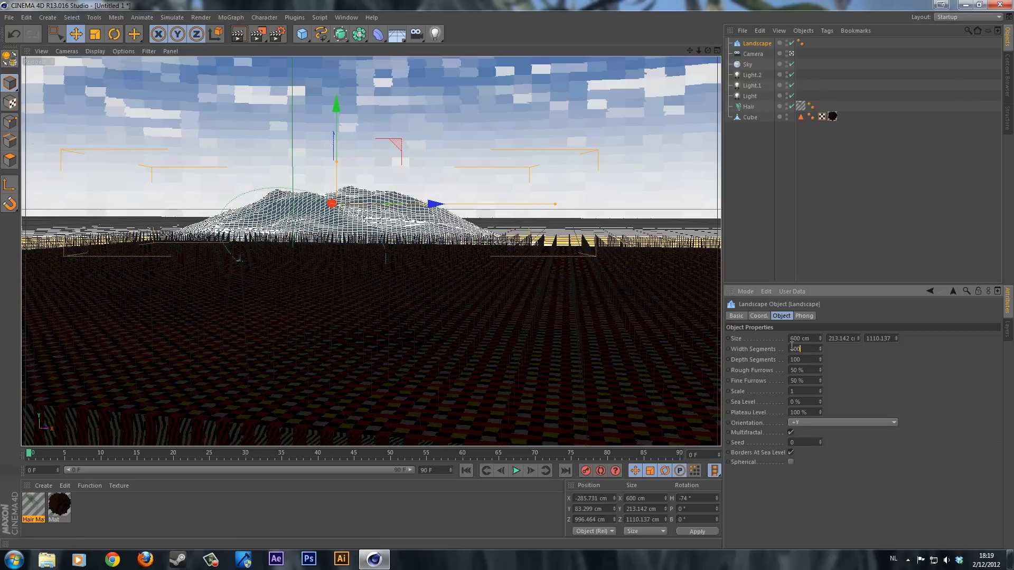
{"action": "type", "text": "170"}
{"action": "key", "text": "Tab"}
{"action": "key", "text": "Tab"}
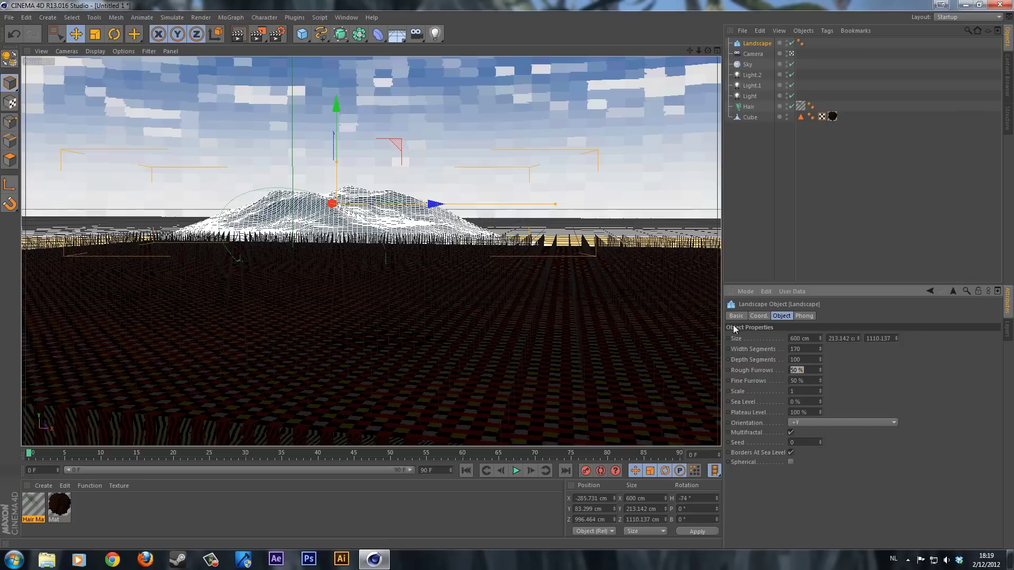
{"action": "key", "text": "shift+Tab"}
{"action": "type", "text": "170"}
{"action": "key", "text": "Return"}
{"action": "left_click_drag", "start_coordinate": [434, 211], "coordinate": [396, 217]}
Step: Duplicate the landscape as a taller copy and set Sea Level 5% and Plateau Level 97%
{"action": "key", "text": "ctrl+c"}
{"action": "key", "text": "ctrl+v"}
{"action": "left_click_drag", "start_coordinate": [276, 163], "coordinate": [280, 144]}
{"action": "left_click_drag", "start_coordinate": [277, 103], "coordinate": [277, 84]}
{"action": "left_click", "coordinate": [820, 400]}
{"action": "left_click", "coordinate": [820, 400]}
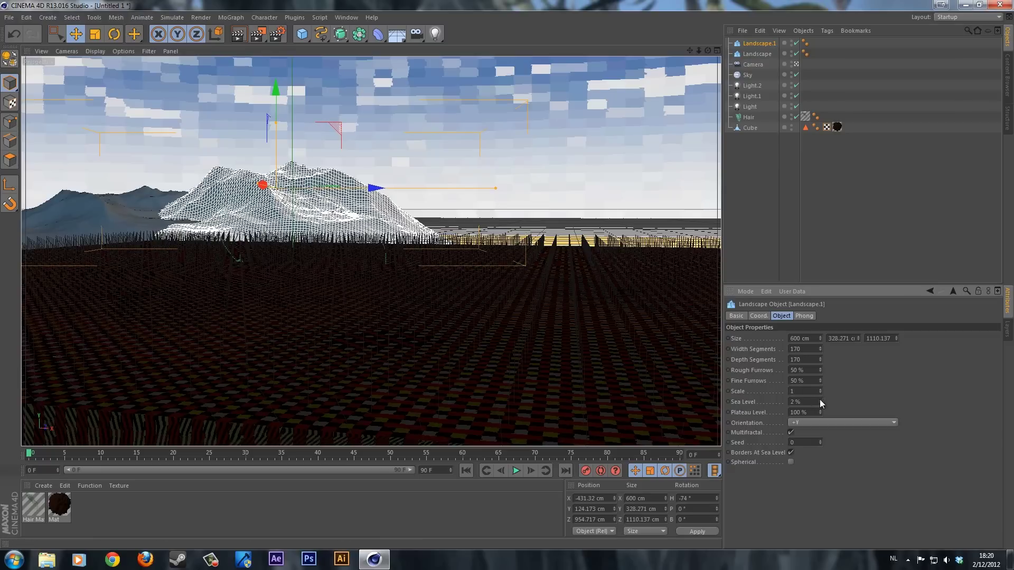
{"action": "left_click", "coordinate": [821, 401]}
{"action": "left_click", "coordinate": [820, 400]}
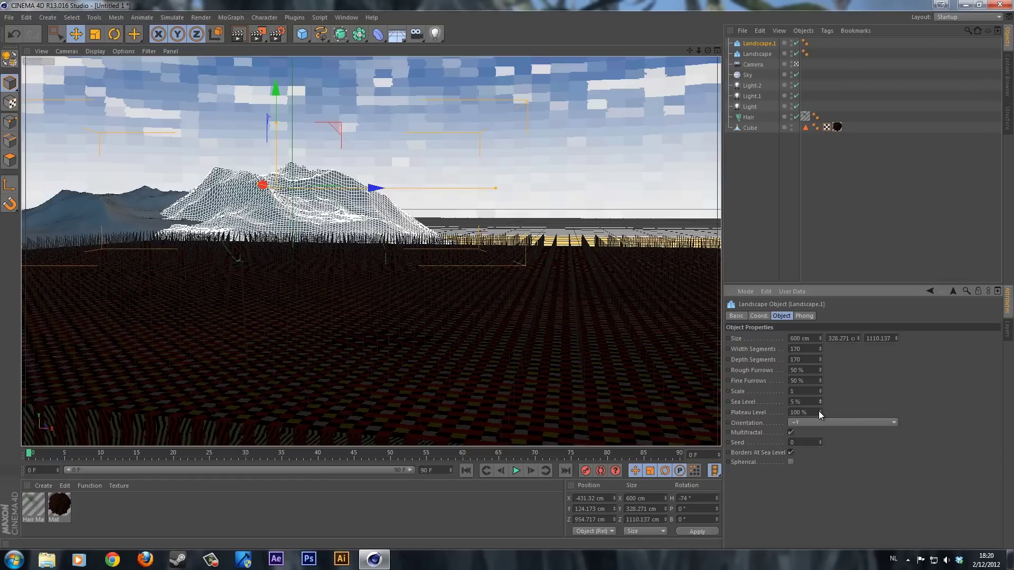
{"action": "left_click_drag", "start_coordinate": [820, 412], "coordinate": [819, 418]}
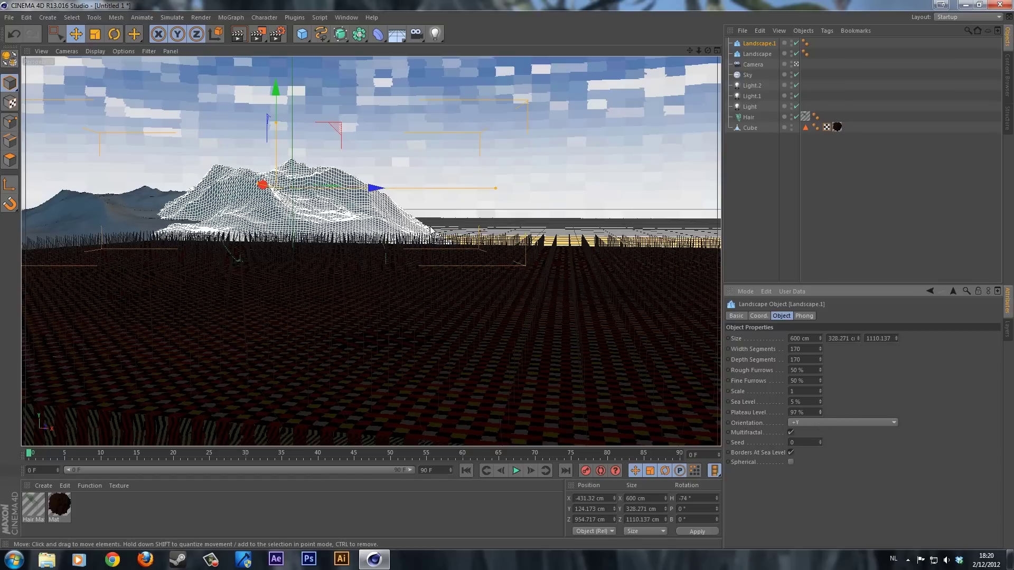
Step: Add a flatter copy about 133 cm tall and 2067 cm deep, placed further back and lower
{"action": "key", "text": "ctrl+c"}
{"action": "key", "text": "ctrl+v"}
{"action": "left_click_drag", "start_coordinate": [377, 189], "coordinate": [525, 189]}
{"action": "left_click_drag", "start_coordinate": [430, 131], "coordinate": [433, 164]}
{"action": "left_click_drag", "start_coordinate": [648, 189], "coordinate": [608, 189]}
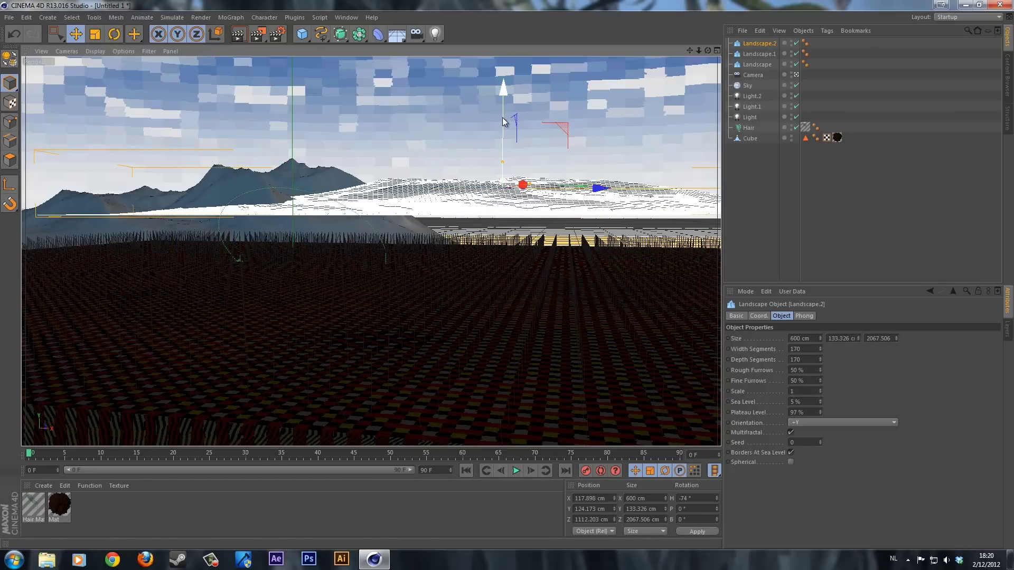
{"action": "left_click_drag", "start_coordinate": [507, 163], "coordinate": [527, 146]}
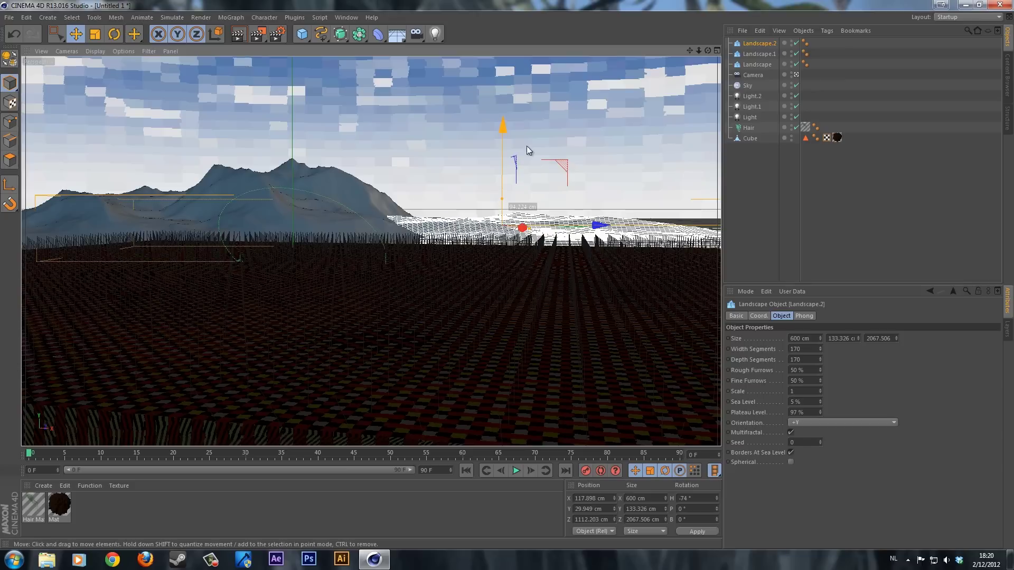
Step: Select Landscape, Landscape.1 and Landscape.2, group them with Alt+G, and name the null 'Mountain'
{"action": "left_click", "coordinate": [758, 65]}
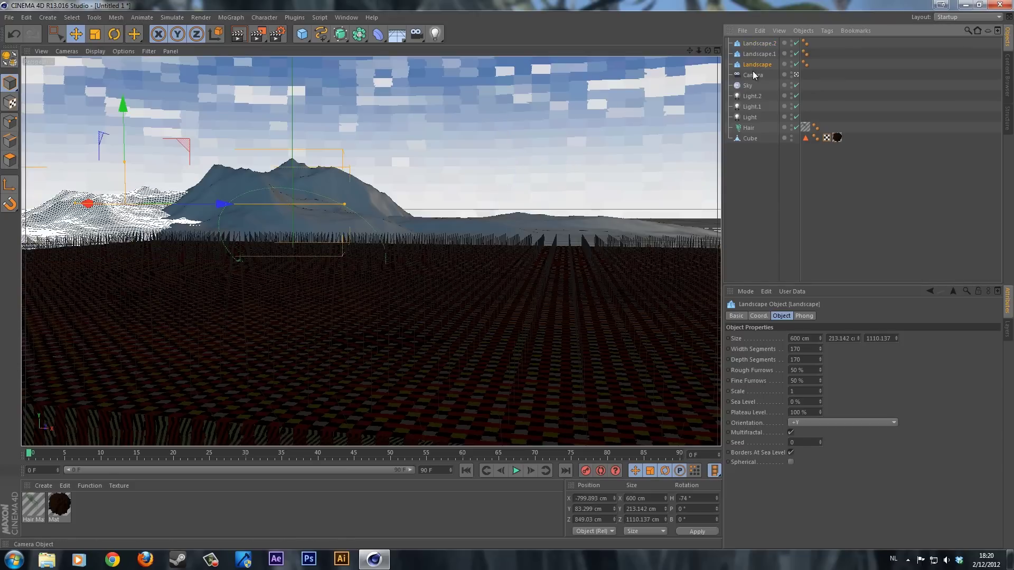
{"action": "left_click", "coordinate": [764, 42], "text": "shift"}
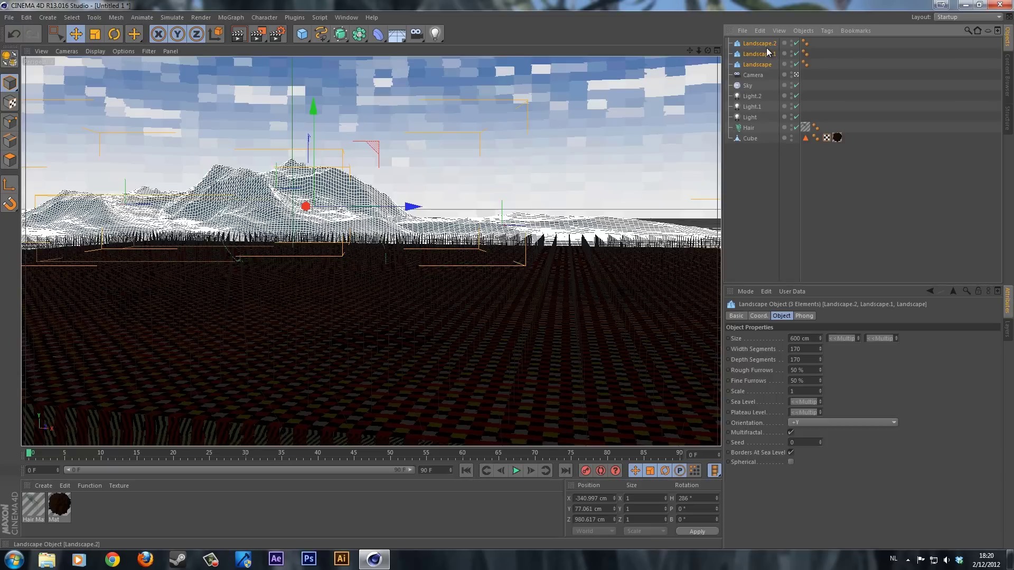
{"action": "key", "text": "alt+g"}
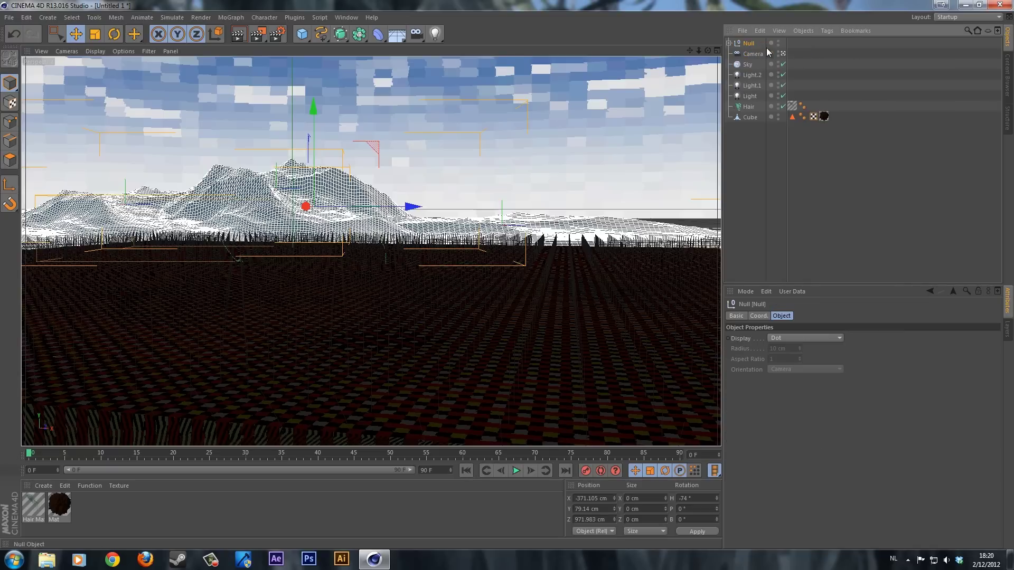
{"action": "double_click", "coordinate": [751, 44]}
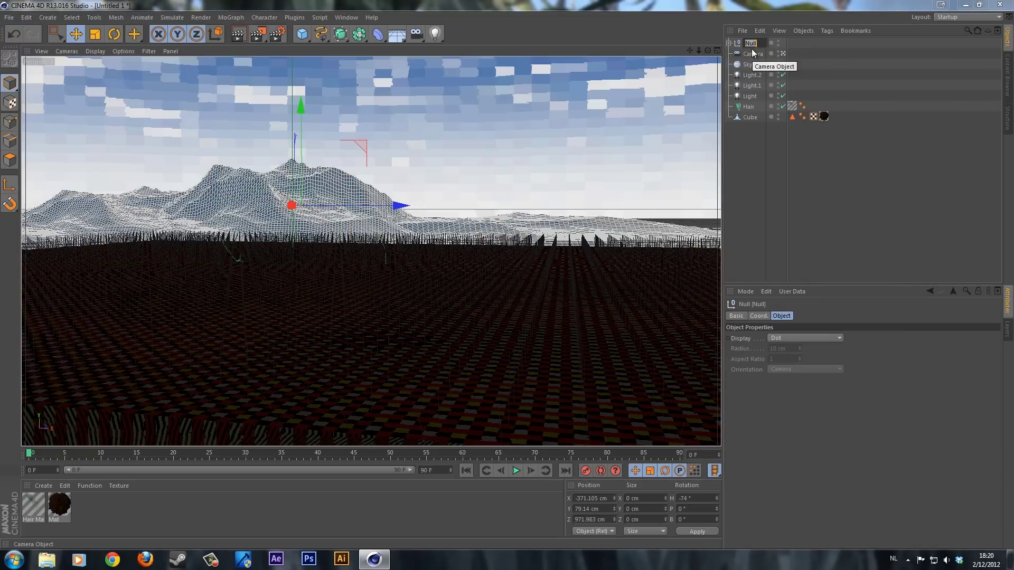
{"action": "type", "text": "Mountain"}
{"action": "key", "text": "Return"}
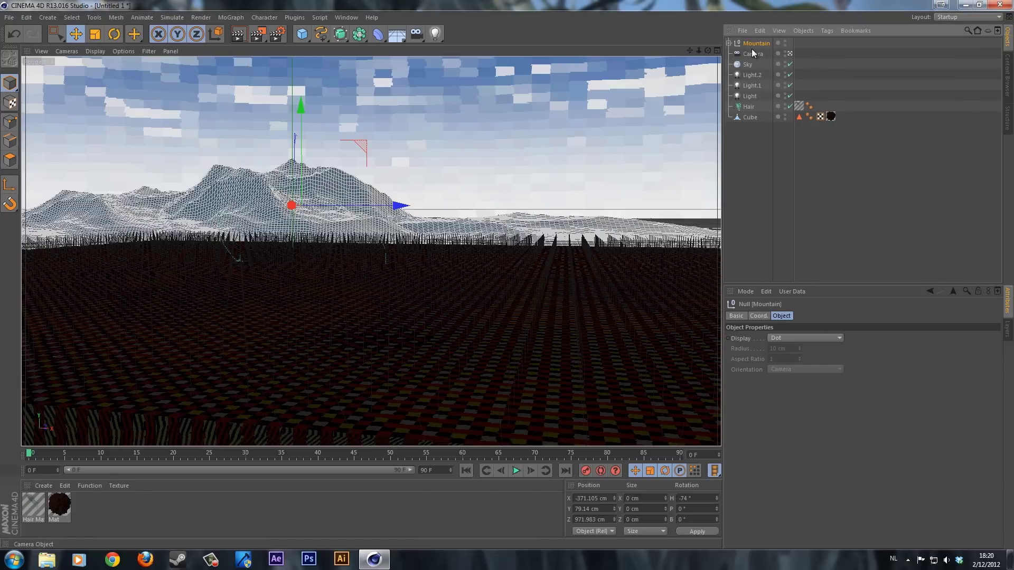
Step: Create a new material, Mat.1, whose colour channel uses a Layer shader containing a Noise layer
{"action": "double_click", "coordinate": [105, 506]}
{"action": "double_click", "coordinate": [34, 502]}
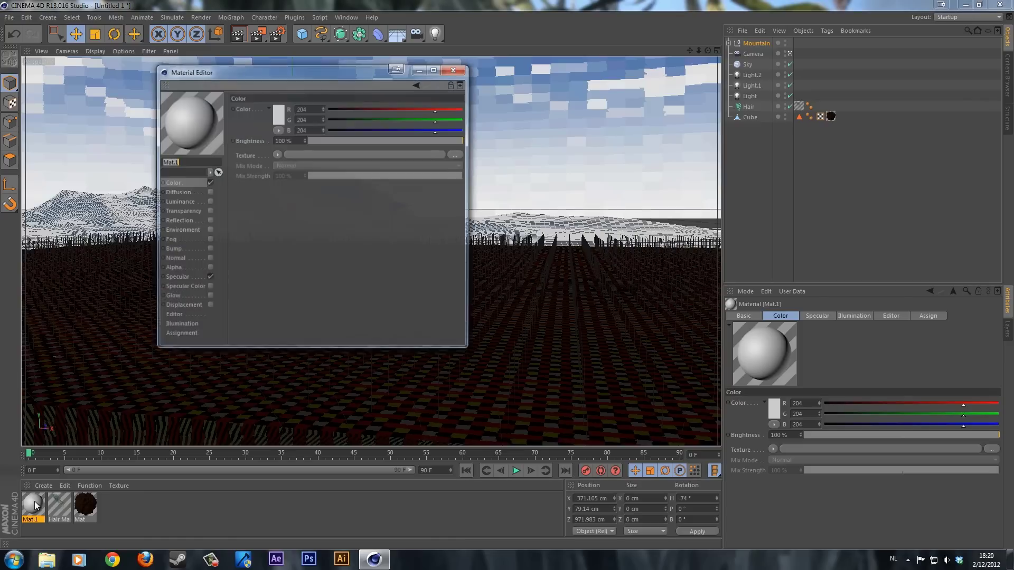
{"action": "left_click", "coordinate": [277, 154]}
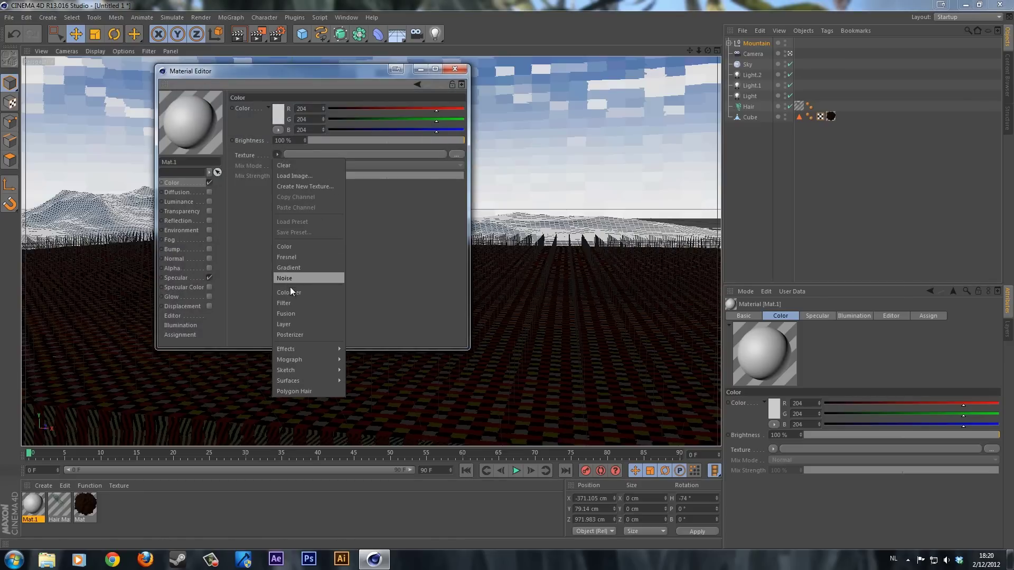
{"action": "left_click", "coordinate": [287, 323]}
{"action": "left_click", "coordinate": [299, 154]}
{"action": "left_click", "coordinate": [283, 193]}
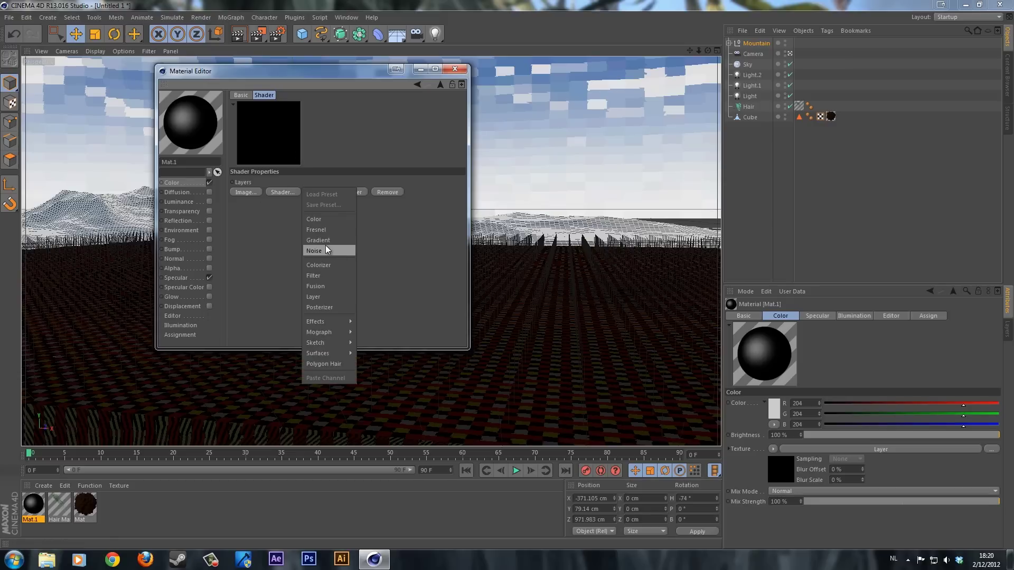
{"action": "left_click", "coordinate": [325, 250]}
{"action": "left_click", "coordinate": [271, 205]}
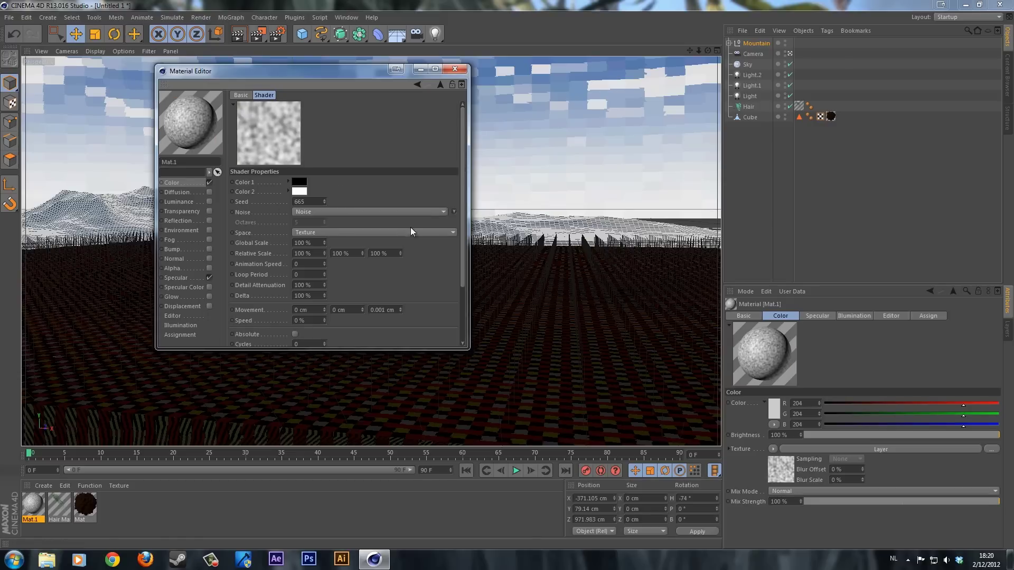
Step: Set the noise to Luka at 200% Global Scale with a darker grey Color 2
{"action": "left_click", "coordinate": [454, 213]}
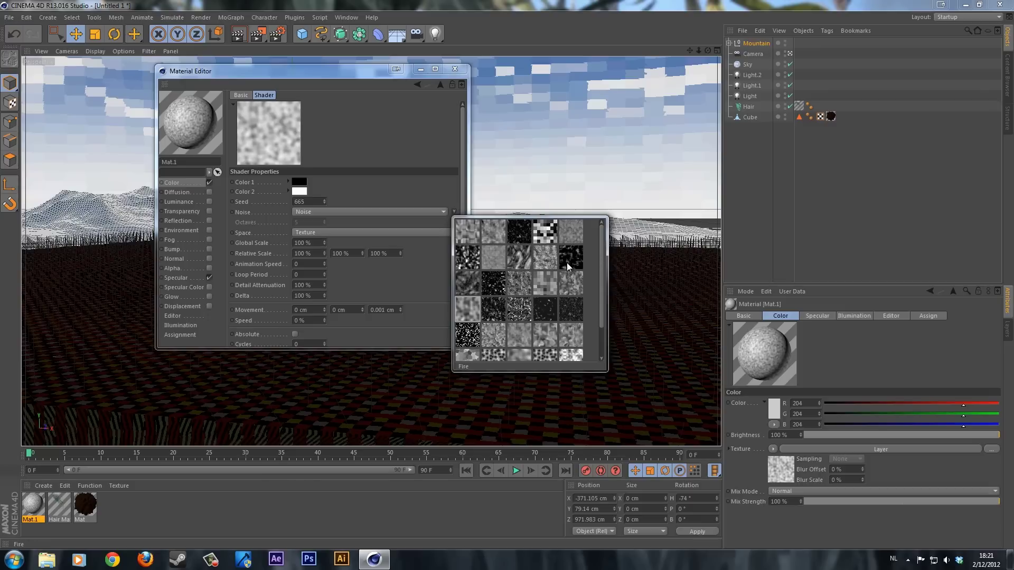
{"action": "left_click", "coordinate": [520, 286]}
{"action": "left_click", "coordinate": [454, 211]}
{"action": "left_click", "coordinate": [567, 253]}
{"action": "left_click", "coordinate": [455, 212]}
{"action": "left_click", "coordinate": [524, 272]}
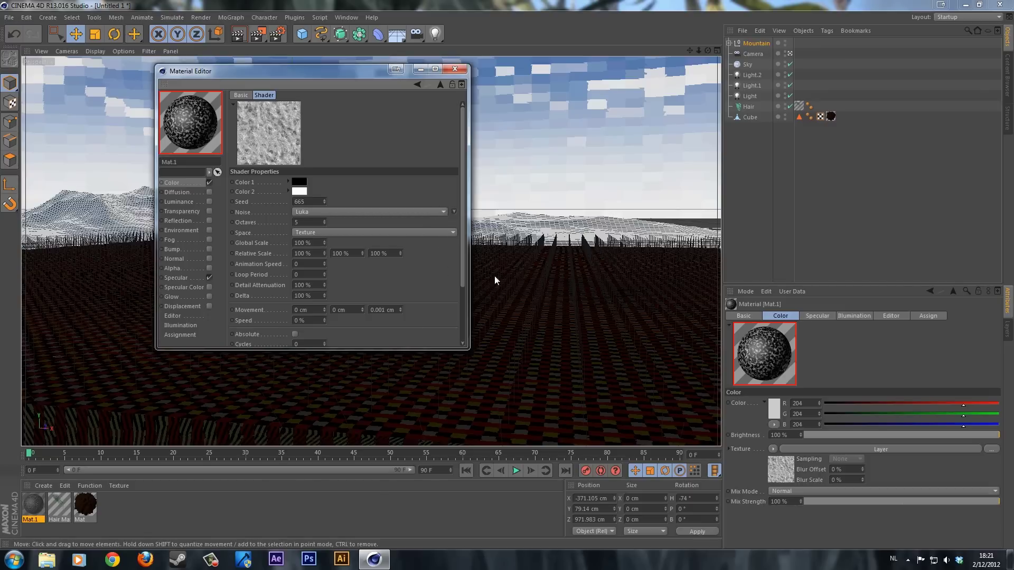
{"action": "key", "text": "Return"}
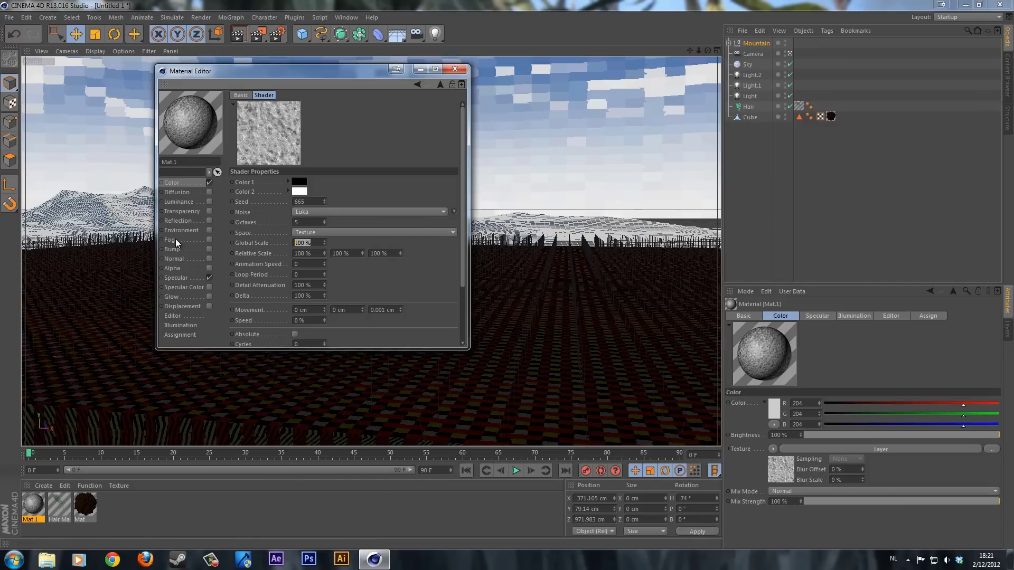
{"action": "type", "text": "200"}
{"action": "key", "text": "Return"}
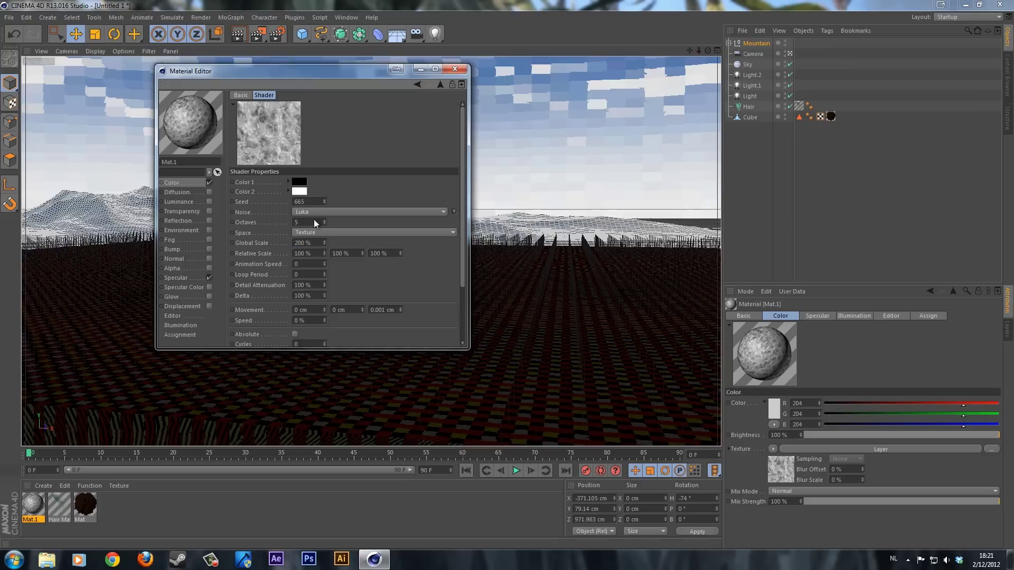
{"action": "left_click", "coordinate": [303, 192]}
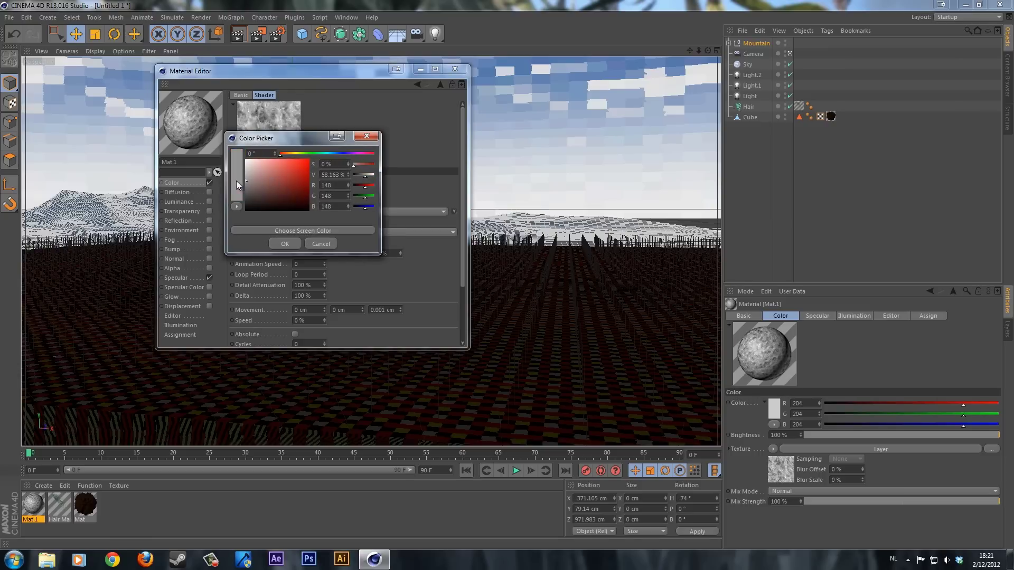
{"action": "left_click", "coordinate": [284, 242]}
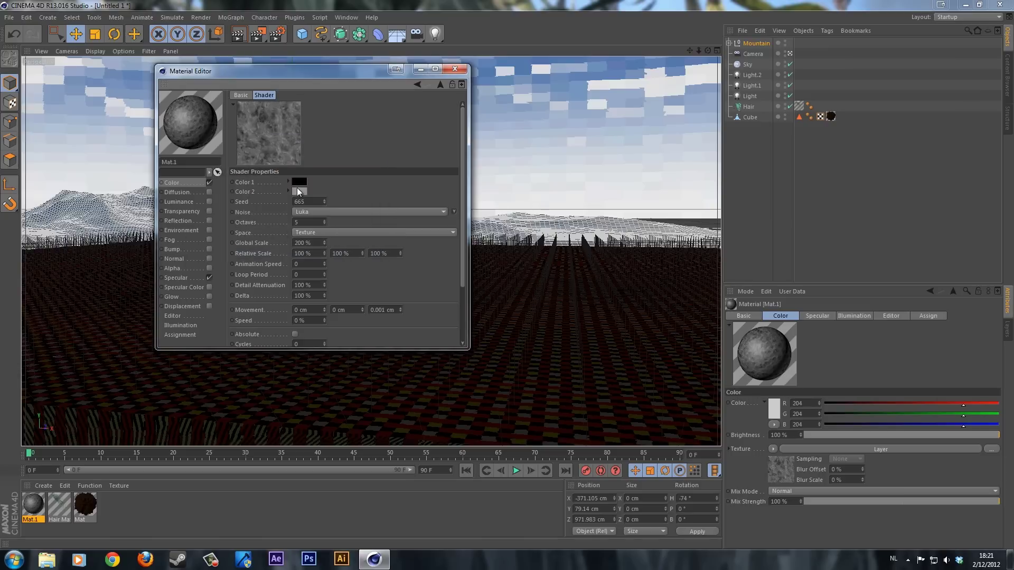
Step: Add a second Noise layer of type Stupl with a dark grey second colour
{"action": "left_click", "coordinate": [192, 185]}
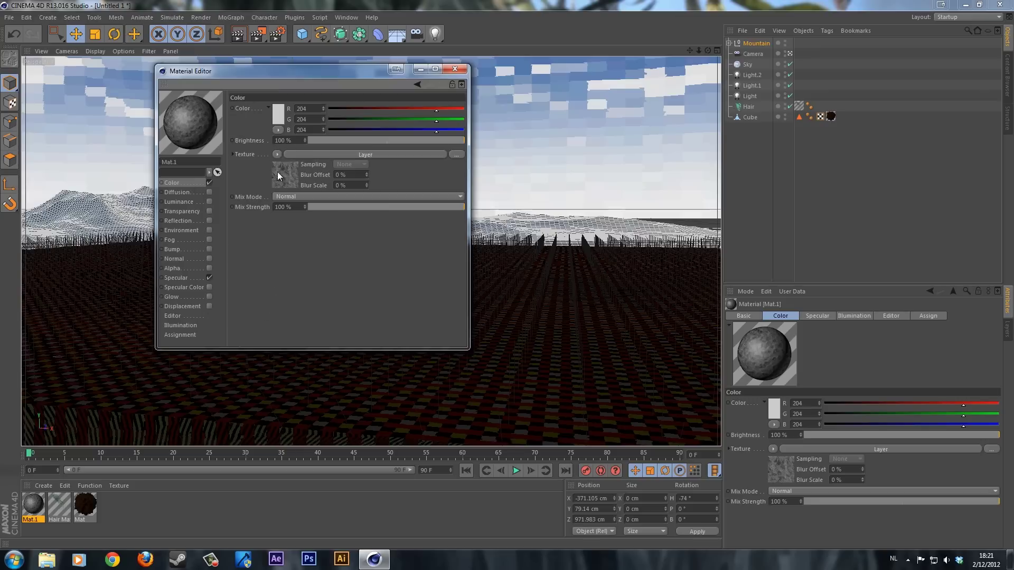
{"action": "left_click", "coordinate": [315, 154]}
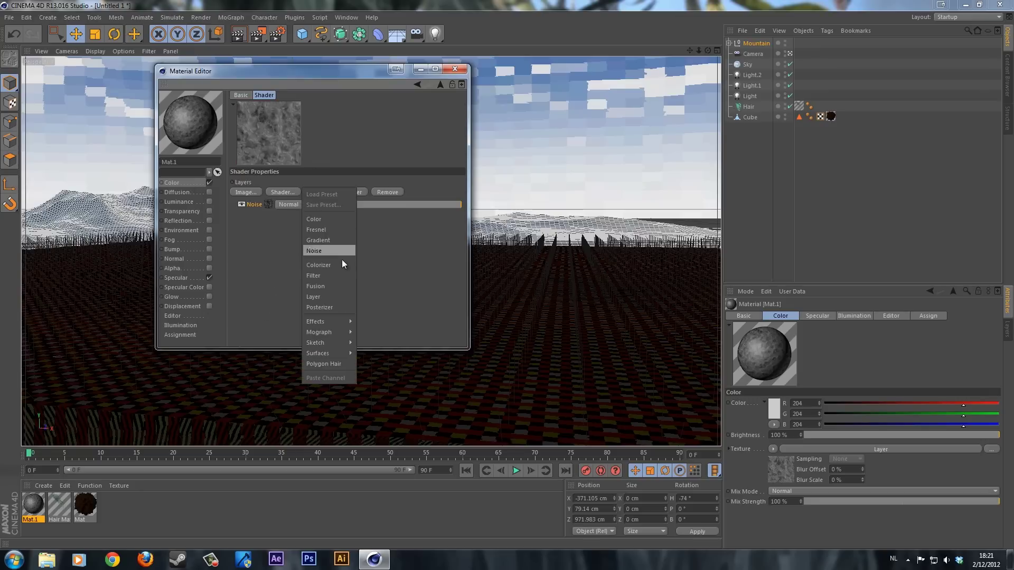
{"action": "left_click", "coordinate": [331, 251]}
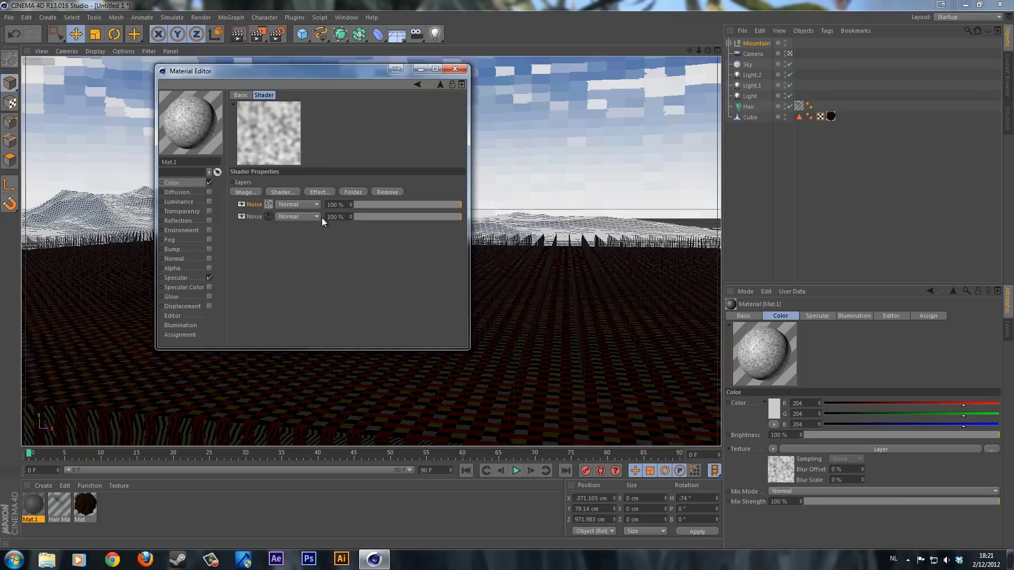
{"action": "left_click", "coordinate": [269, 205]}
{"action": "left_click", "coordinate": [453, 212]}
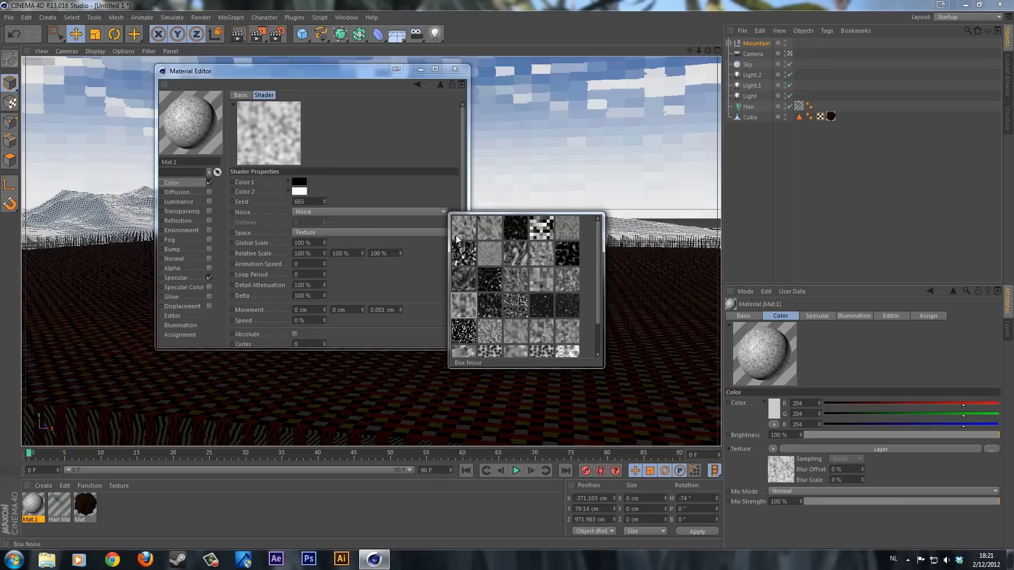
{"action": "left_click", "coordinate": [487, 337]}
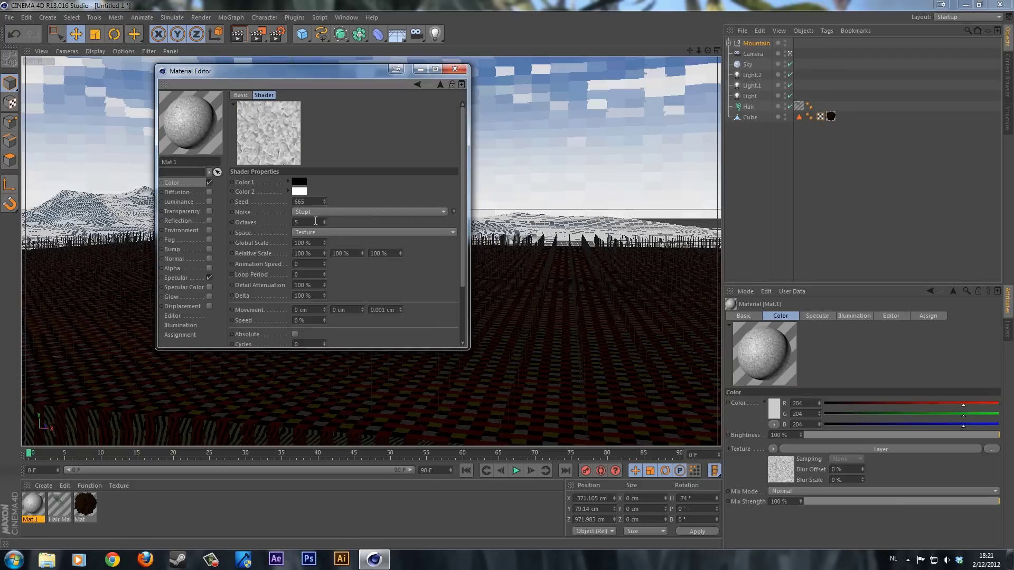
{"action": "left_click", "coordinate": [299, 192]}
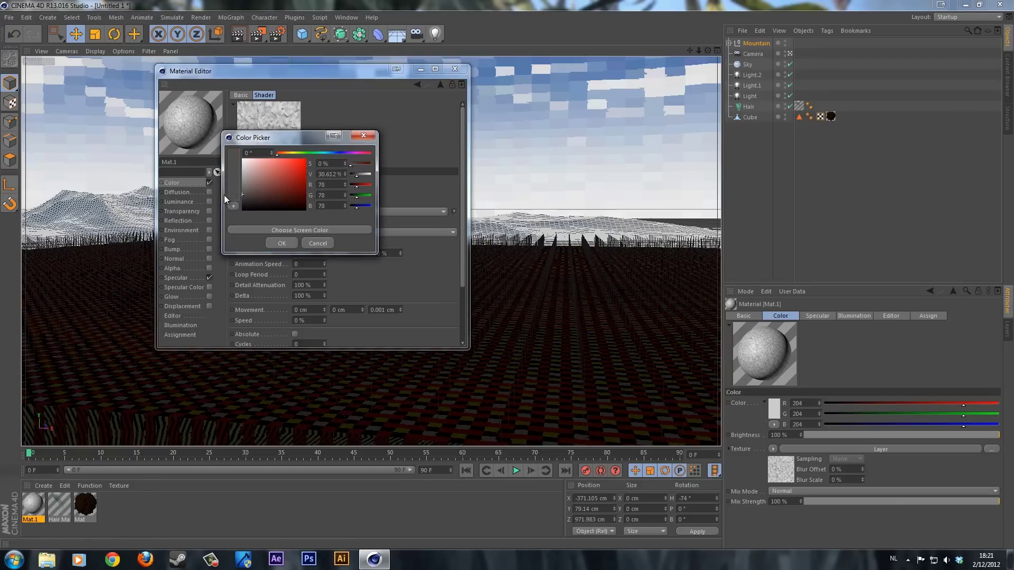
{"action": "left_click", "coordinate": [283, 242]}
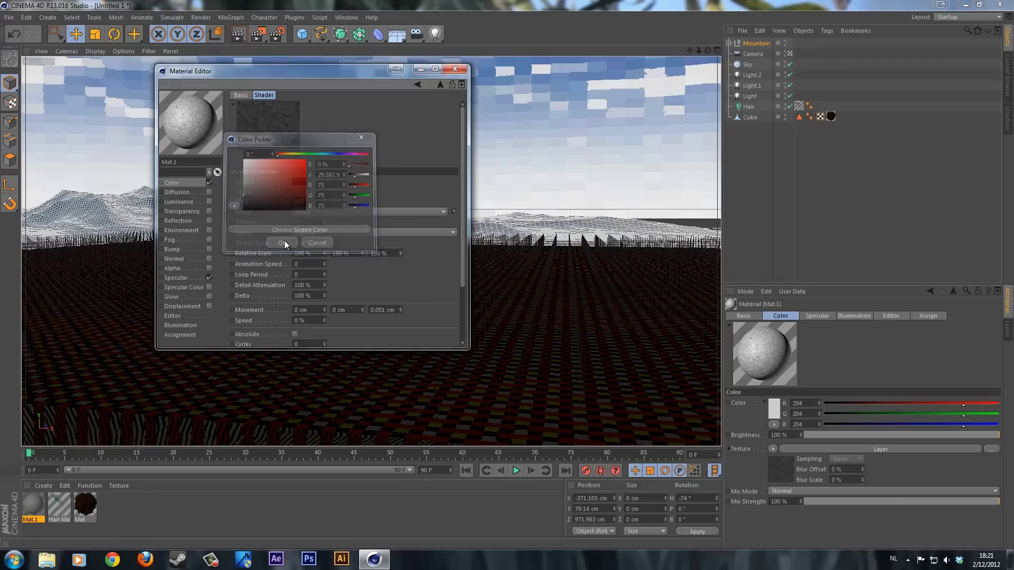
Step: Set the Noise layers' blend modes to Normal and lower the top layer's opacity to 51%
{"action": "left_click", "coordinate": [189, 184]}
{"action": "left_click", "coordinate": [301, 169]}
{"action": "left_click", "coordinate": [290, 204]}
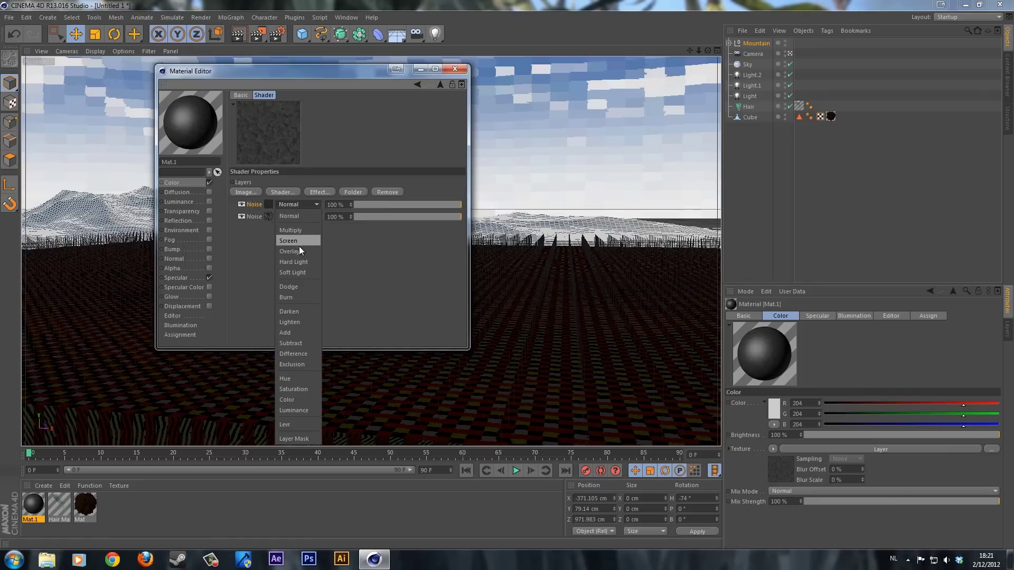
{"action": "left_click", "coordinate": [297, 241]}
{"action": "left_click", "coordinate": [303, 204]}
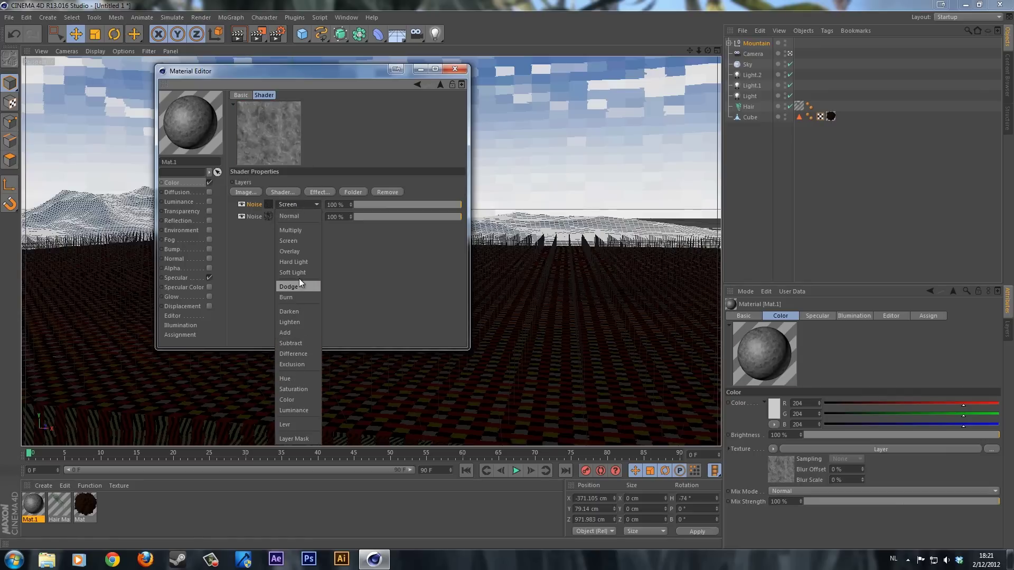
{"action": "left_click", "coordinate": [293, 249]}
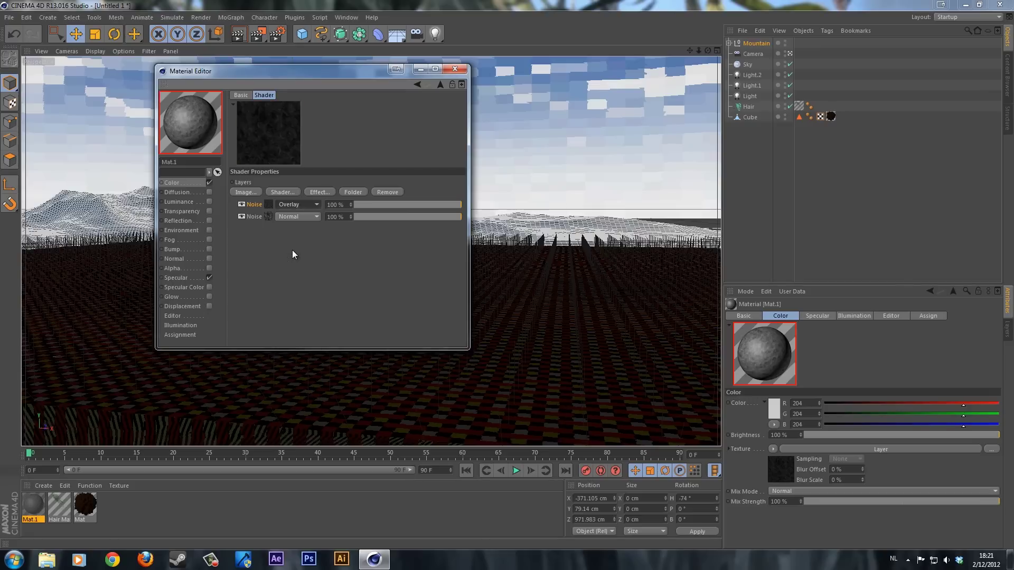
{"action": "left_click", "coordinate": [315, 204]}
{"action": "left_click", "coordinate": [289, 216]}
{"action": "left_click_drag", "start_coordinate": [378, 208], "coordinate": [412, 202]}
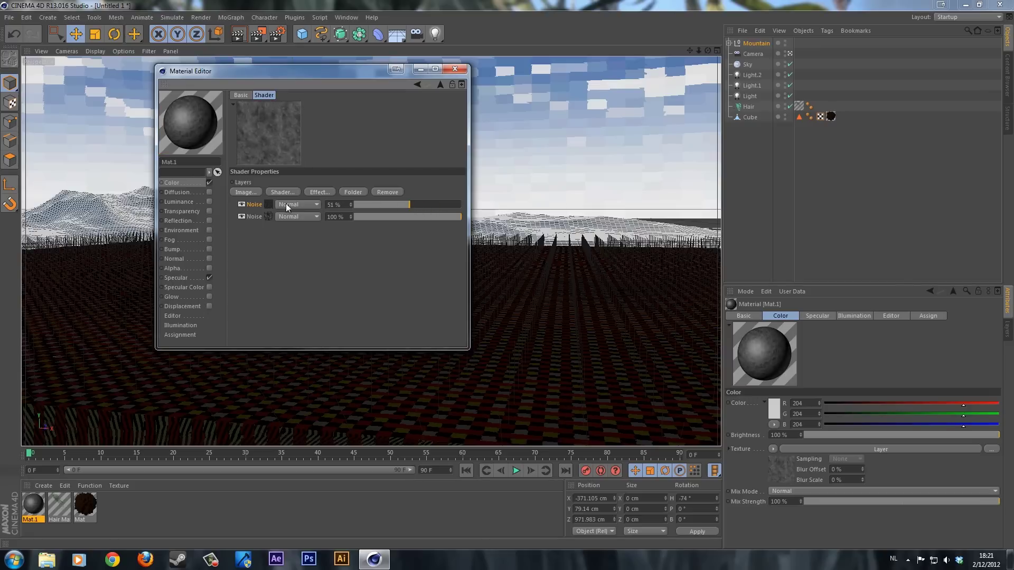
Step: Toggle the top Noise layer to compare previews, then close the material editor
{"action": "left_click", "coordinate": [241, 205]}
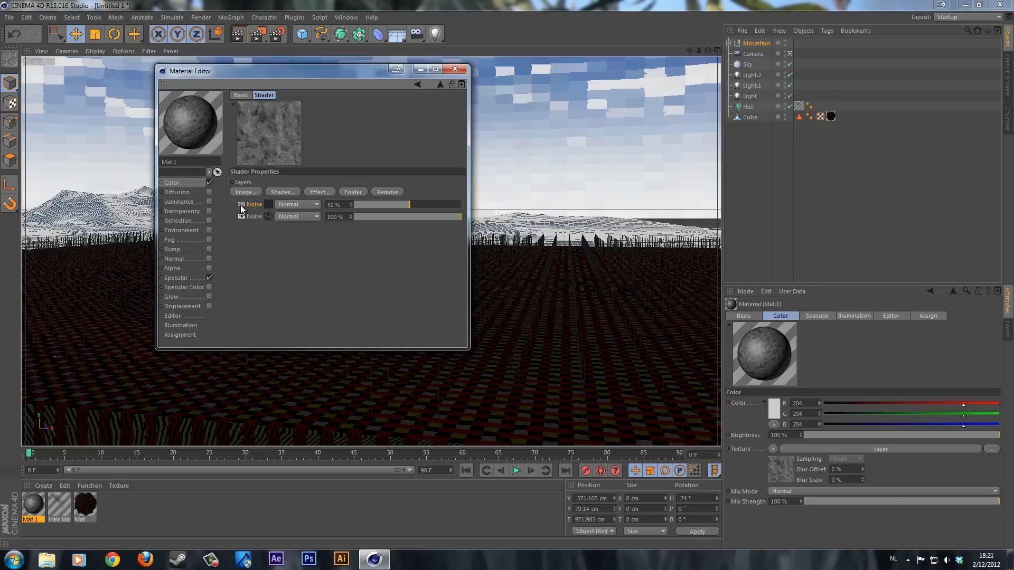
{"action": "left_click", "coordinate": [240, 205]}
{"action": "left_click", "coordinate": [240, 205]}
{"action": "left_click", "coordinate": [241, 205]}
{"action": "left_click", "coordinate": [455, 70]}
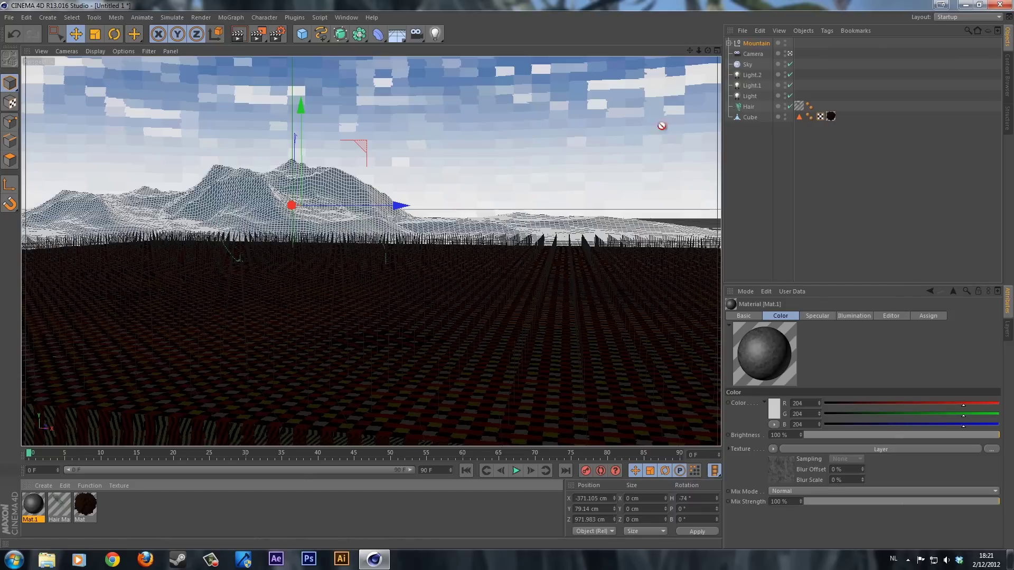
Step: Drag Mat.1 onto the Mountain object and enable Seamless on its texture tag
{"action": "left_click_drag", "start_coordinate": [760, 43], "coordinate": [761, 43]}
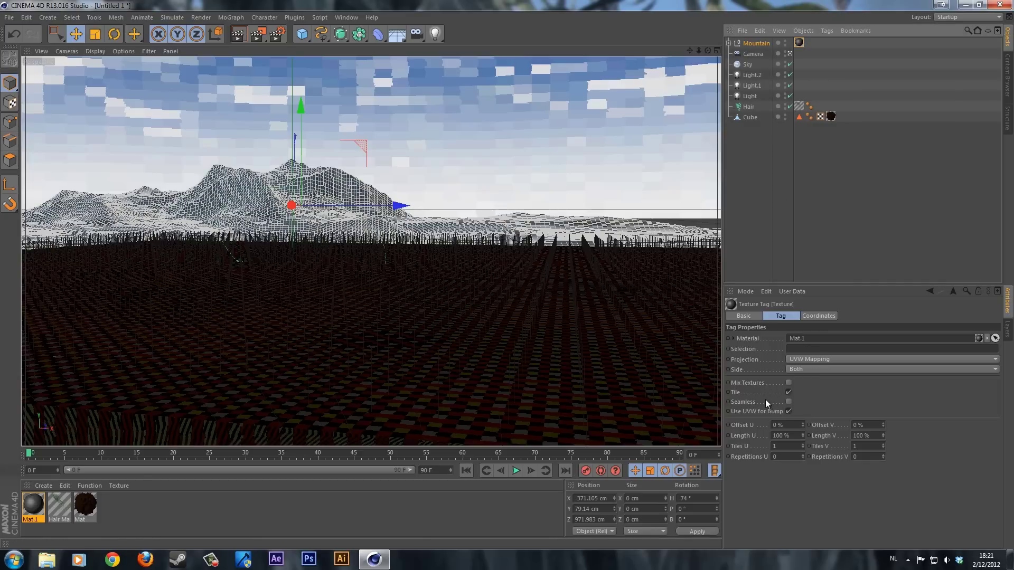
{"action": "left_click", "coordinate": [789, 401]}
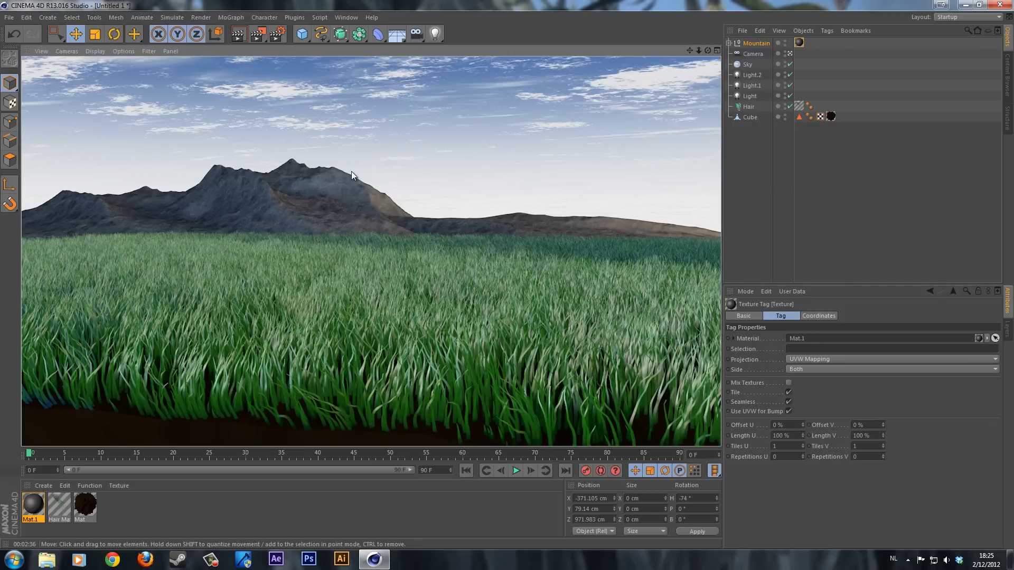
Step: Set the render output format to JPEG and save it as 'grass' in D:\Documenten
{"action": "left_click", "coordinate": [281, 33]}
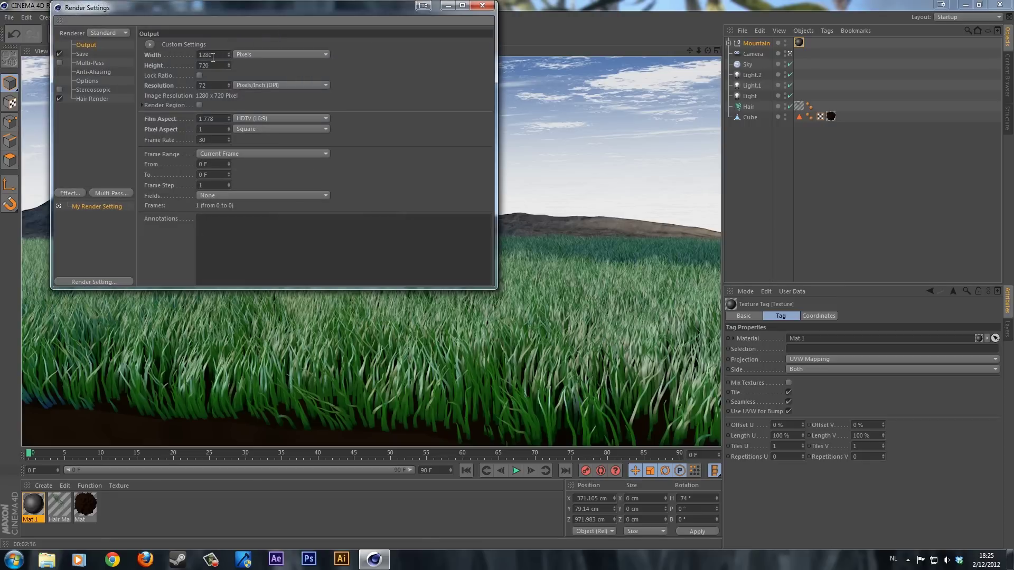
{"action": "left_click", "coordinate": [85, 54]}
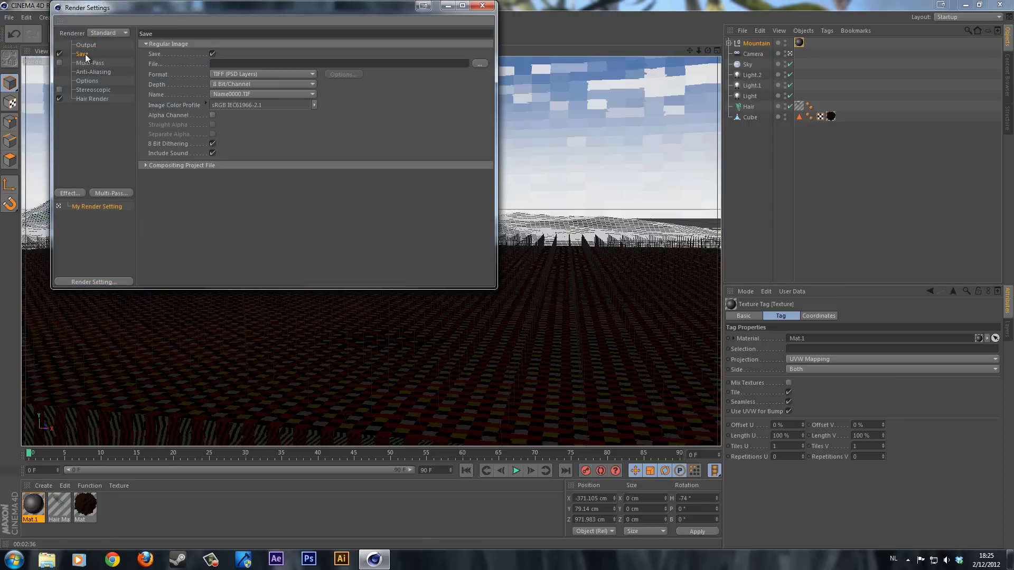
{"action": "left_click", "coordinate": [227, 75]}
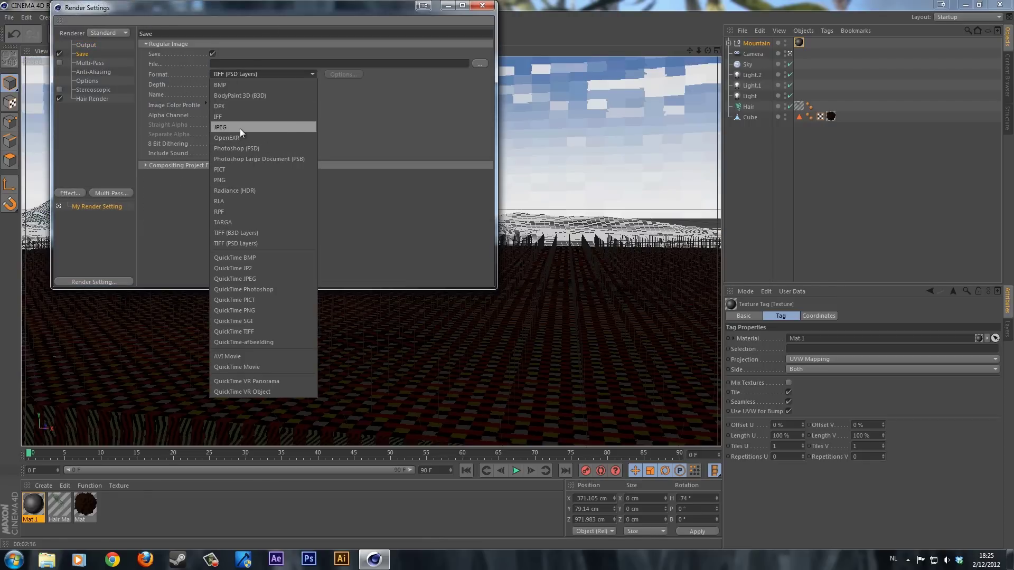
{"action": "left_click", "coordinate": [240, 128]}
{"action": "left_click", "coordinate": [252, 73]}
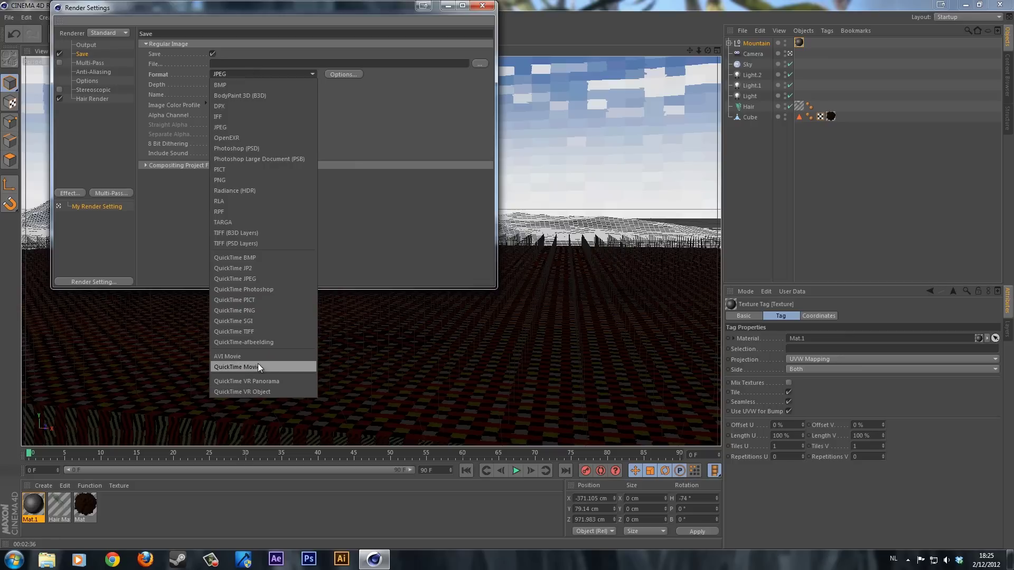
{"action": "left_click", "coordinate": [239, 127]}
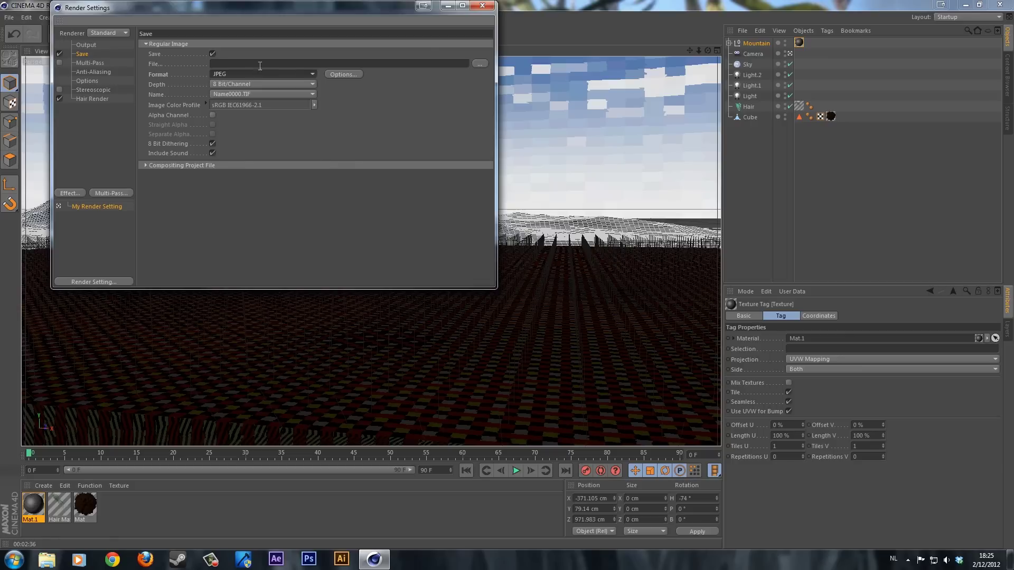
{"action": "left_click", "coordinate": [477, 62]}
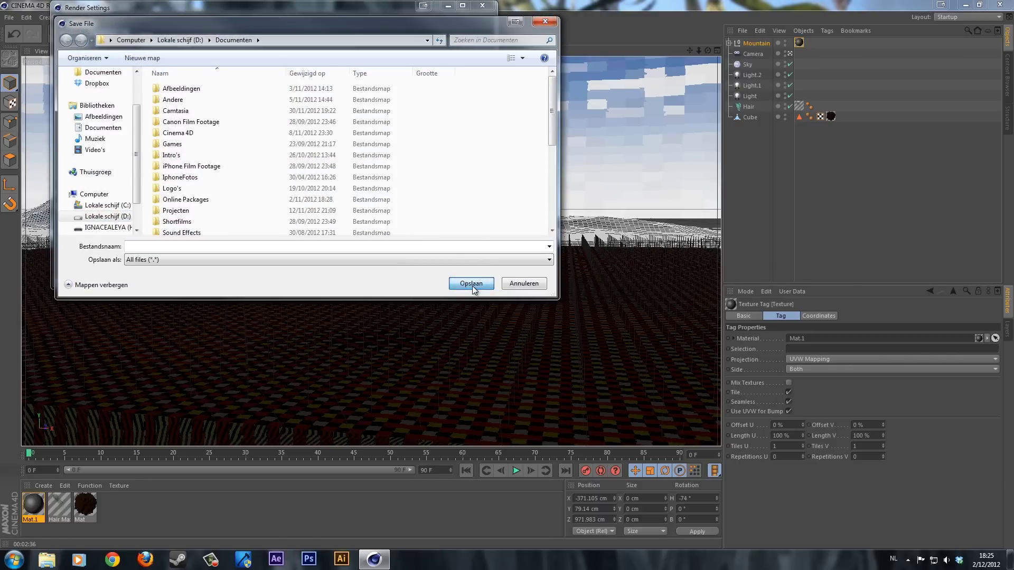
{"action": "left_click", "coordinate": [452, 248]}
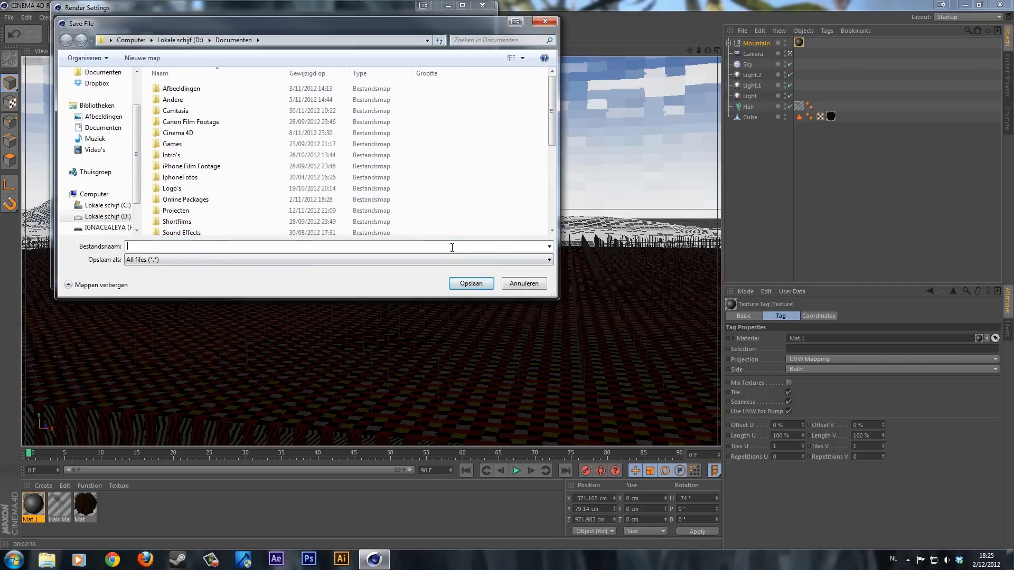
{"action": "type", "text": "grass"}
{"action": "key", "text": "Return"}
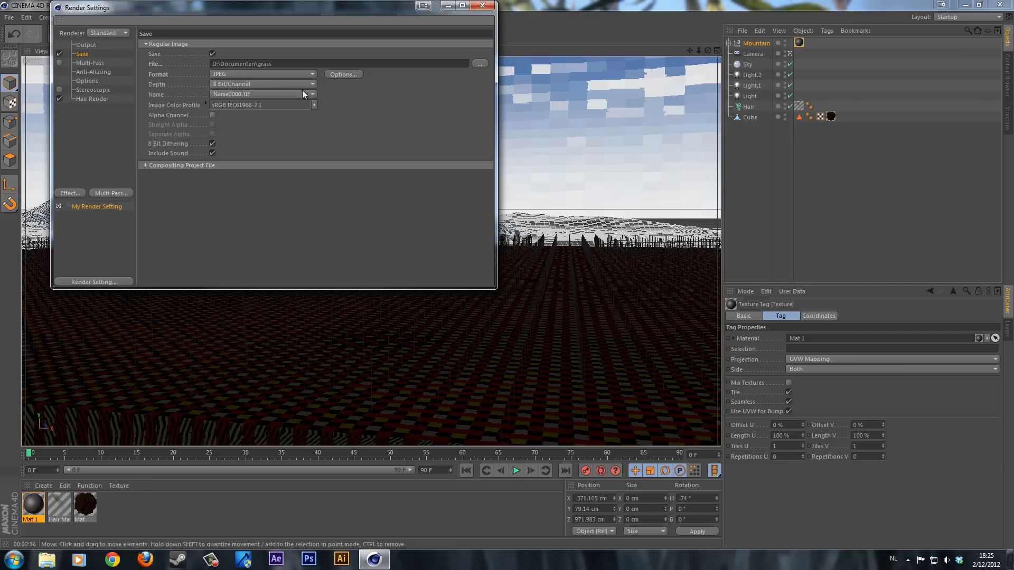
Step: Set anti-aliasing to Best and turn off the Default Light
{"action": "left_click", "coordinate": [93, 72]}
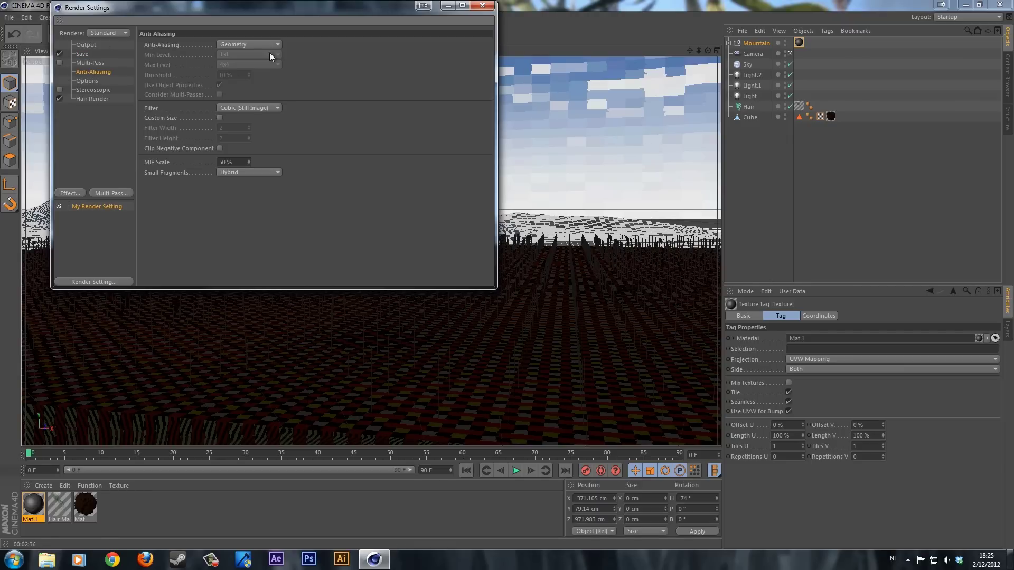
{"action": "left_click", "coordinate": [245, 46]}
{"action": "left_click", "coordinate": [233, 78]}
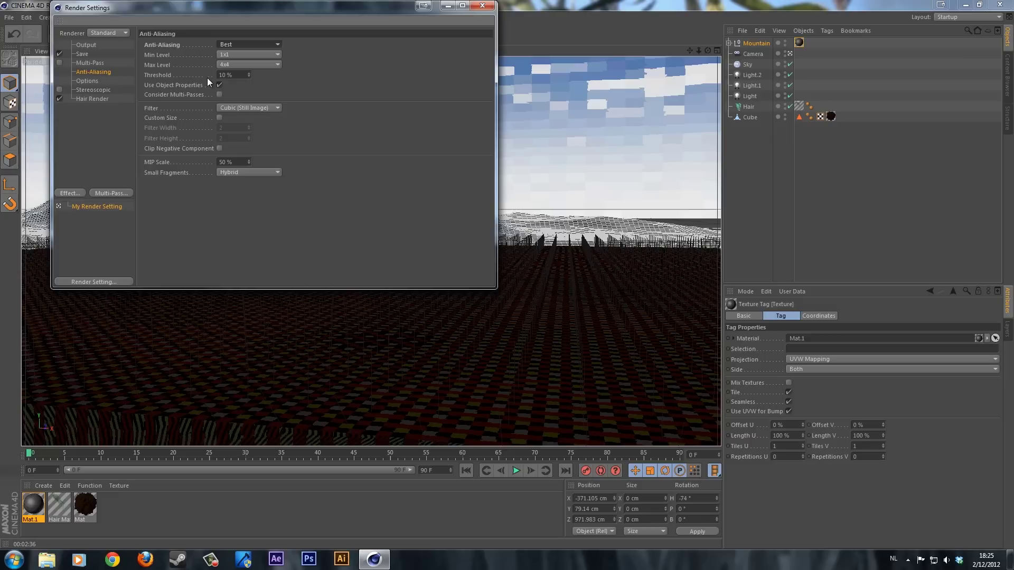
{"action": "left_click", "coordinate": [88, 81]}
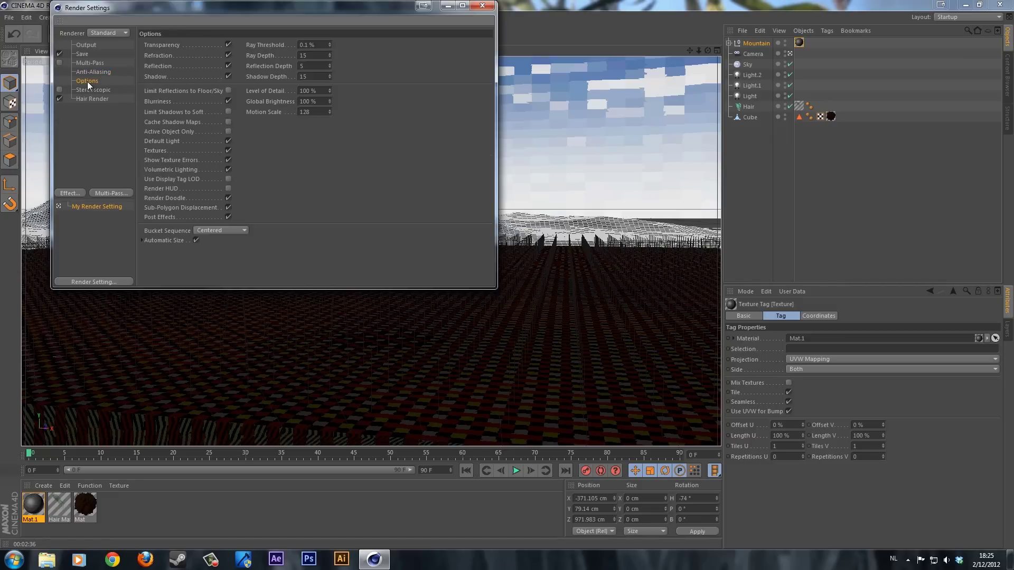
{"action": "left_click", "coordinate": [228, 142]}
Step: Switch the renderer to Physical and view its basic properties
{"action": "left_click", "coordinate": [85, 97]}
{"action": "left_click", "coordinate": [109, 34]}
{"action": "left_click", "coordinate": [109, 54]}
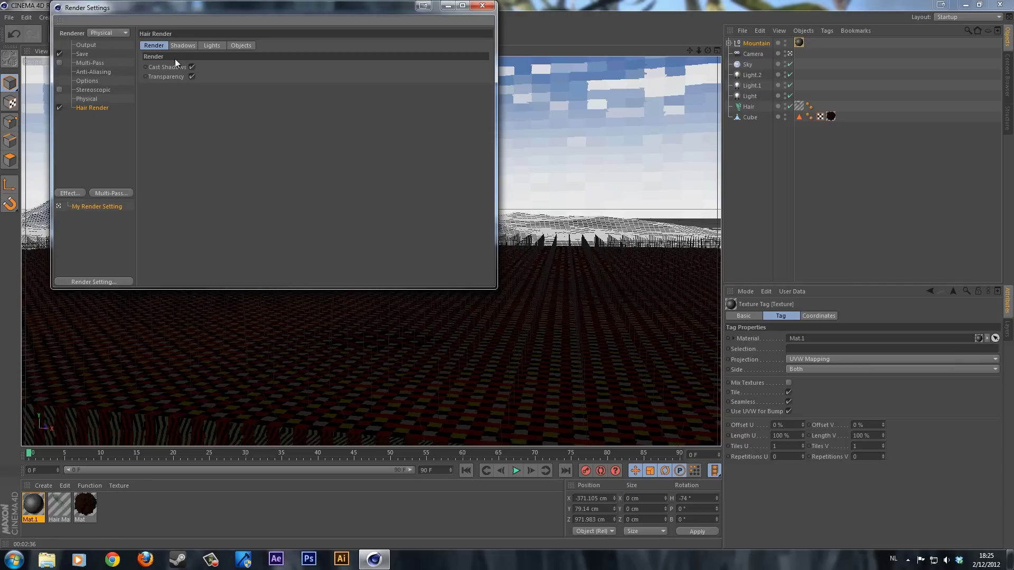
{"action": "left_click", "coordinate": [90, 99]}
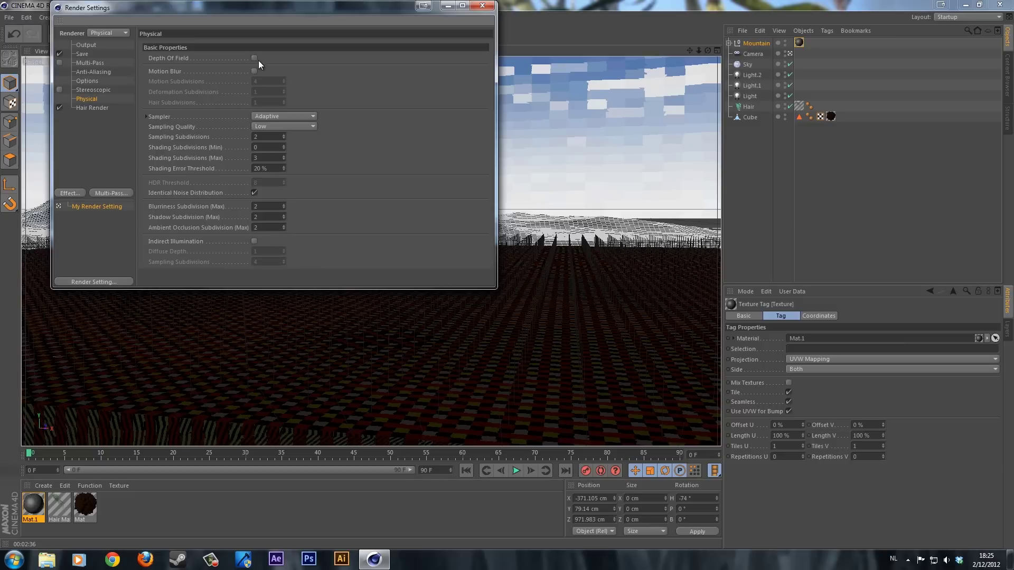
Step: Set the Camera's F-Stop to f/5.6 in its physical lens settings
{"action": "left_click", "coordinate": [482, 6]}
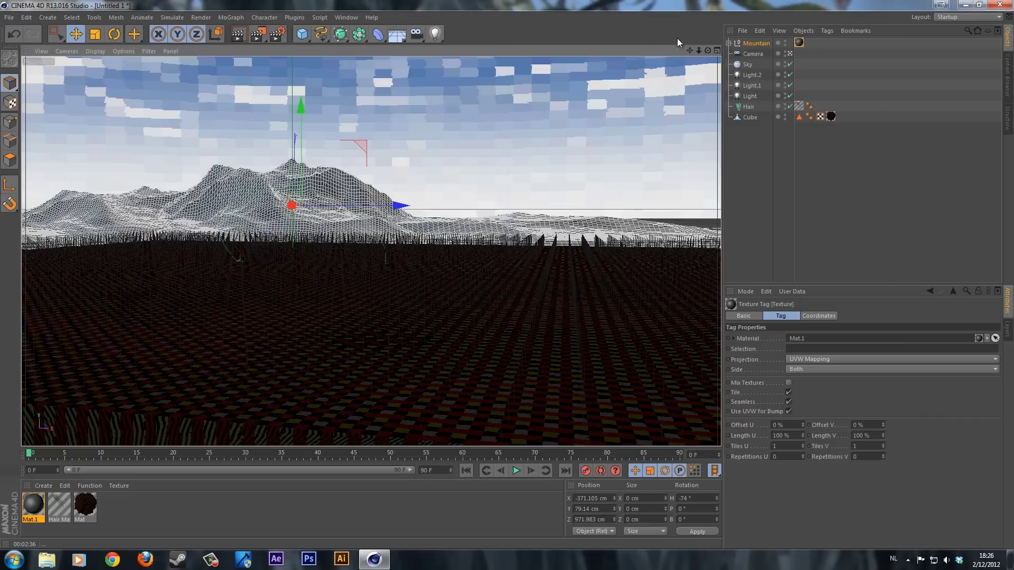
{"action": "left_click", "coordinate": [753, 55]}
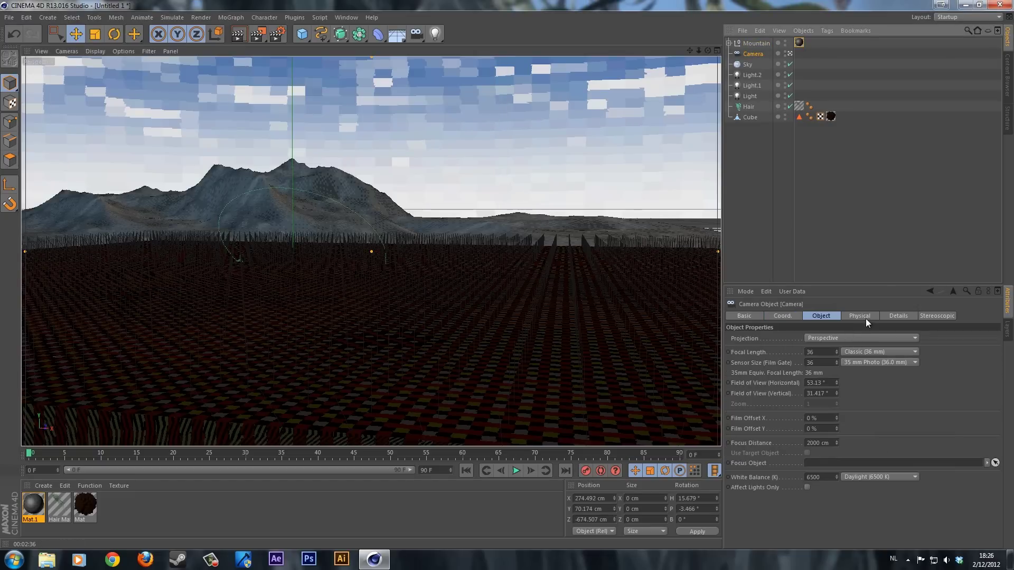
{"action": "left_click", "coordinate": [865, 317]}
{"action": "left_click", "coordinate": [854, 347]}
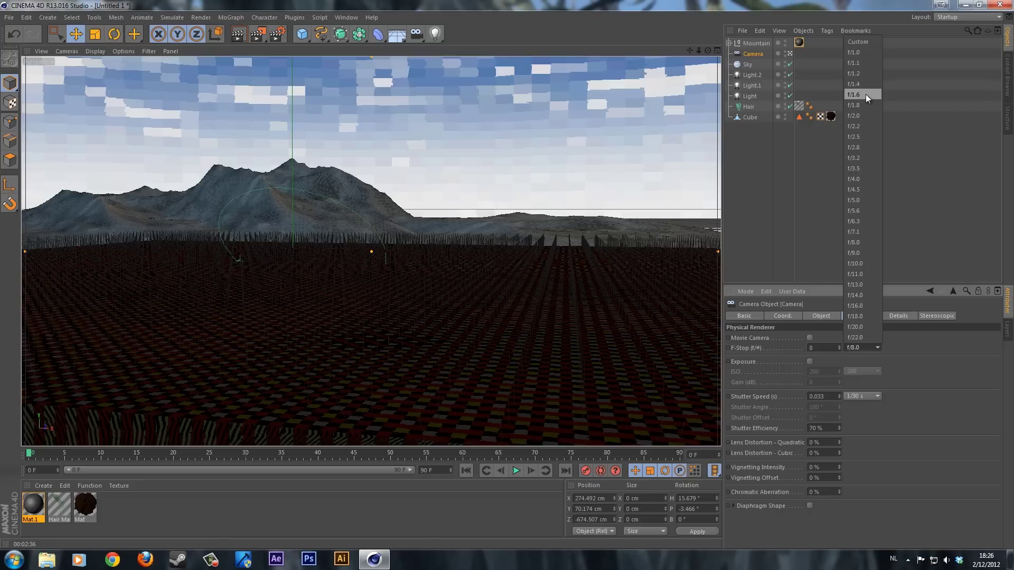
{"action": "left_click", "coordinate": [862, 210]}
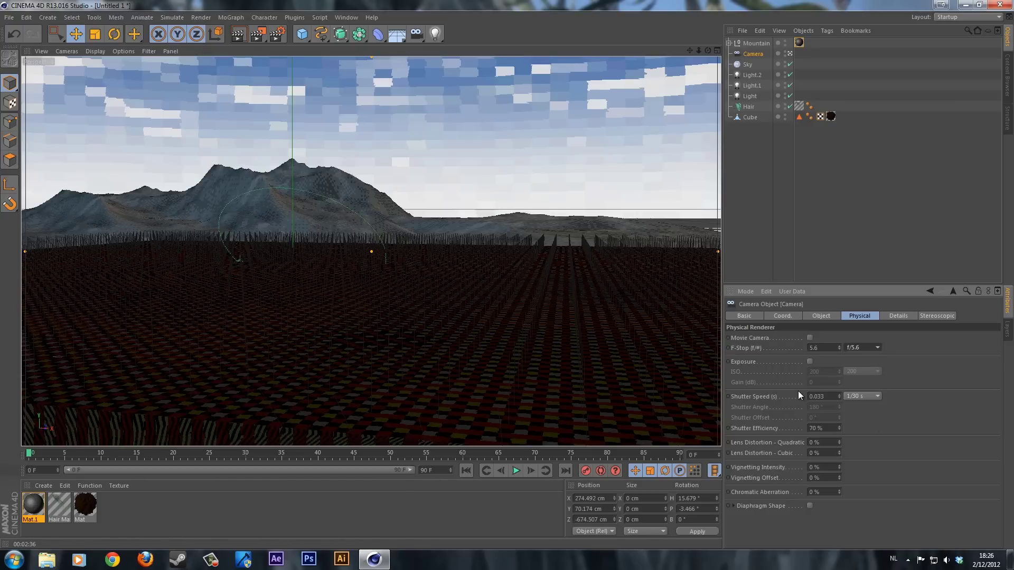
{"action": "left_click", "coordinate": [274, 33]}
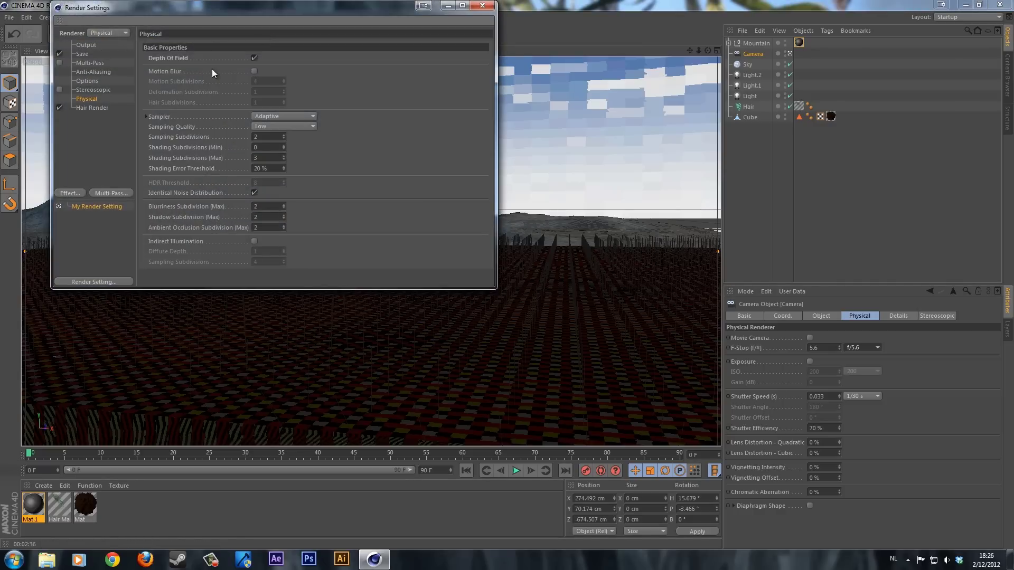
Step: Set Physical Sampling Quality to High and render the scene to the Picture Viewer
{"action": "left_click", "coordinate": [265, 126]}
{"action": "left_click", "coordinate": [271, 153]}
{"action": "left_click", "coordinate": [275, 127]}
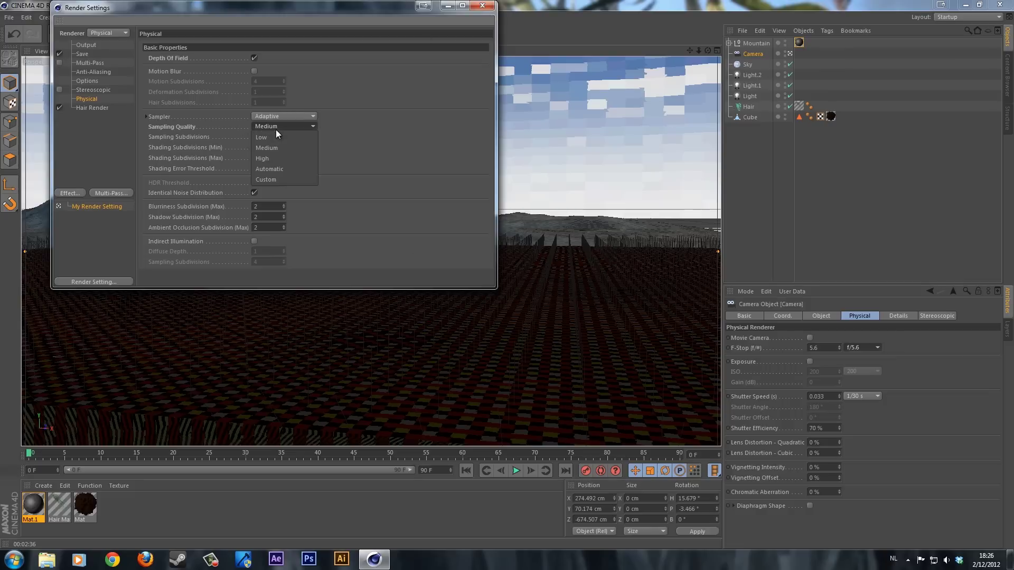
{"action": "left_click", "coordinate": [276, 159]}
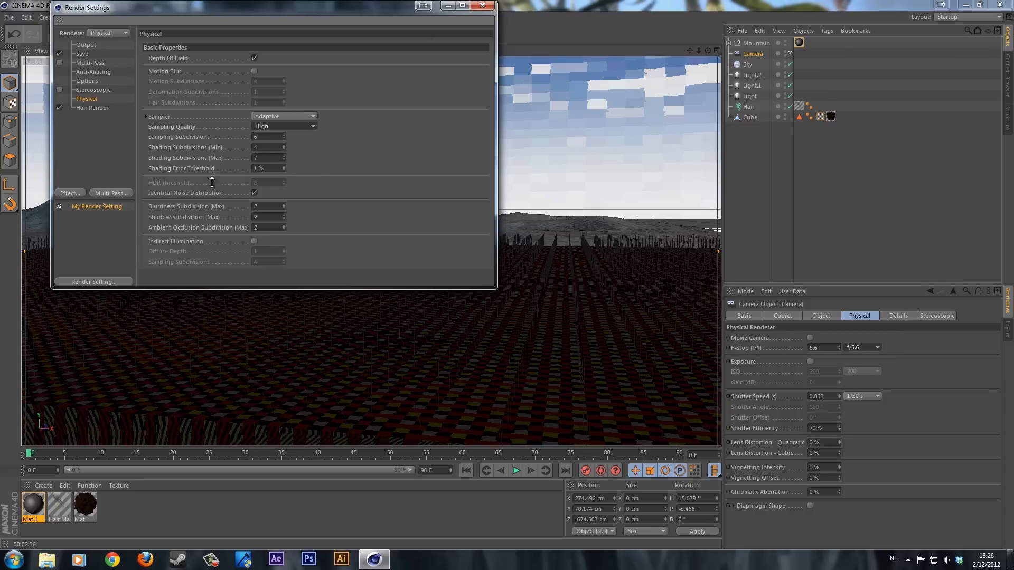
{"action": "left_click", "coordinate": [482, 6]}
{"action": "left_click", "coordinate": [258, 34]}
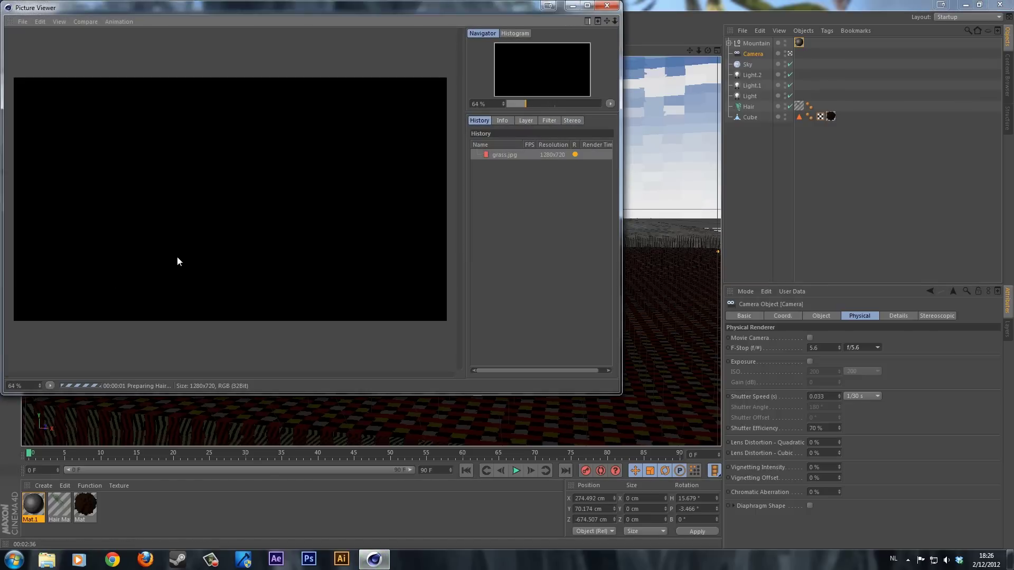